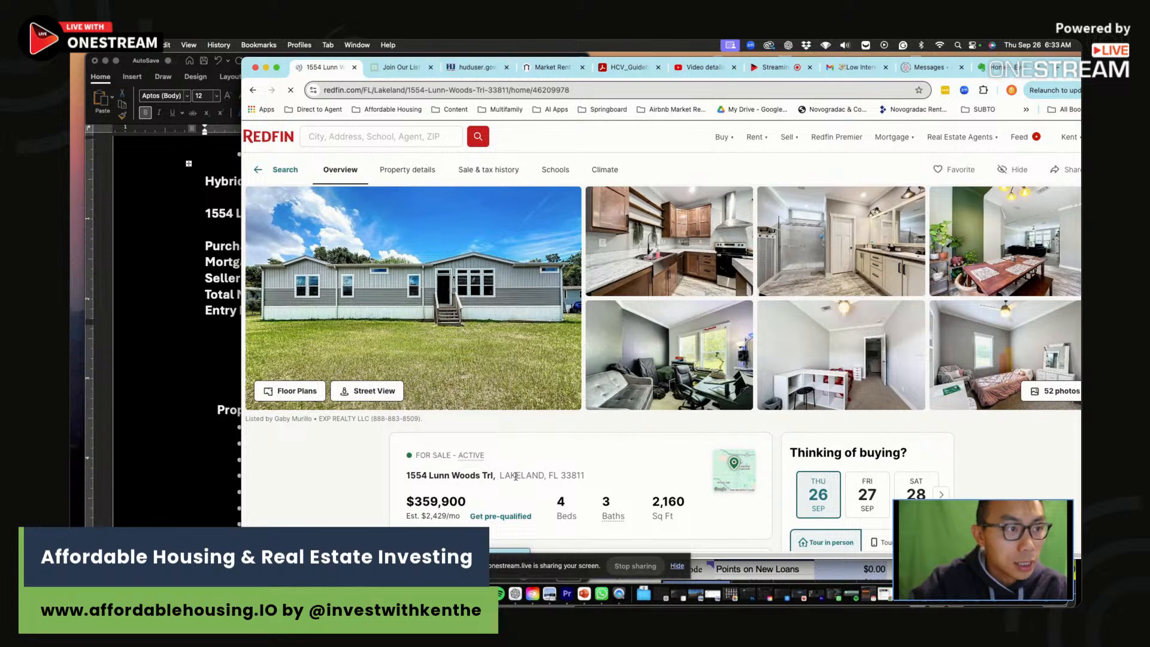
Step: Switch to the Word deal sheet and review its seller carry rate, purchase price and property description
{"action": "left_click", "coordinate": [204, 285]}
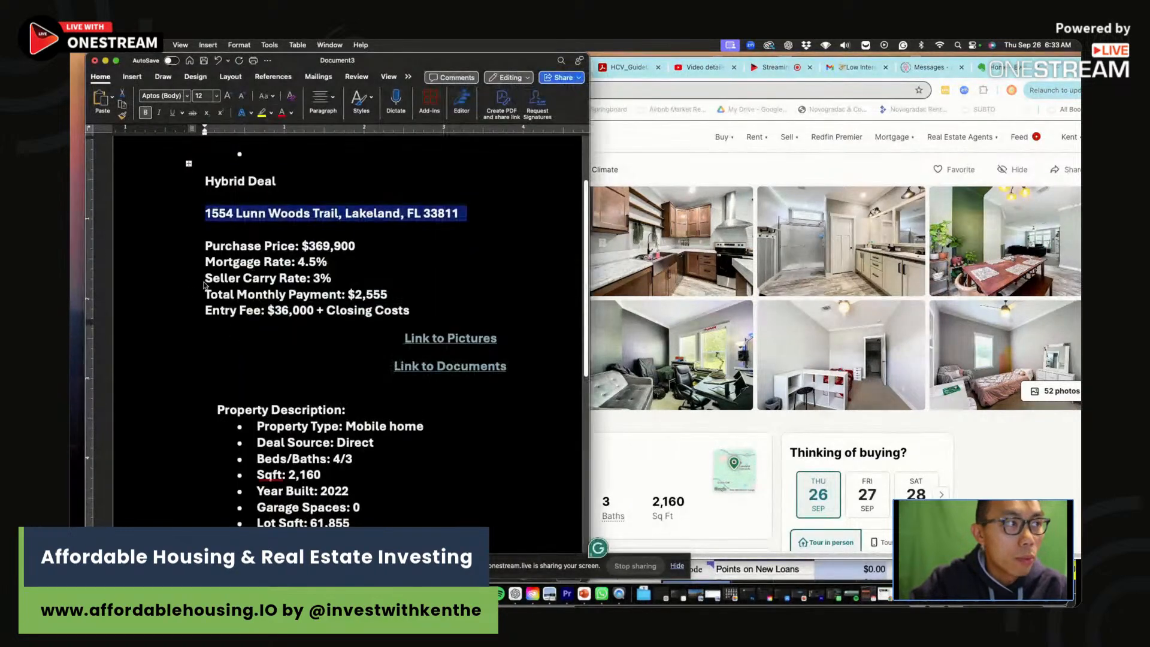
{"action": "left_click", "coordinate": [338, 272]}
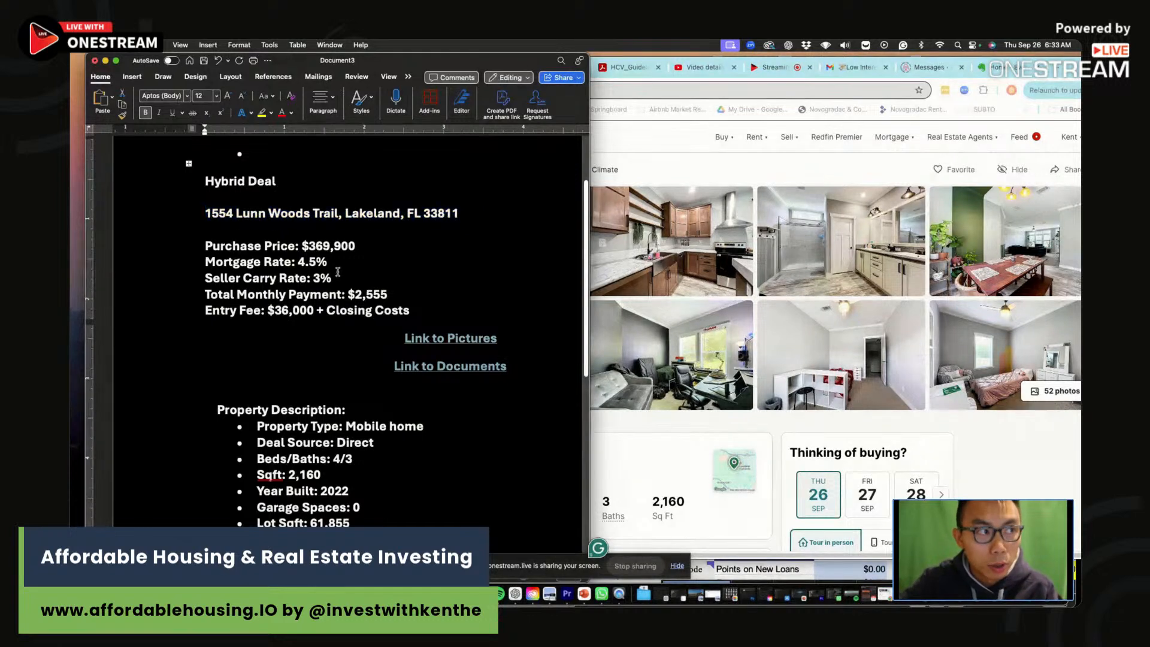
{"action": "left_click_drag", "start_coordinate": [338, 279], "coordinate": [220, 285]}
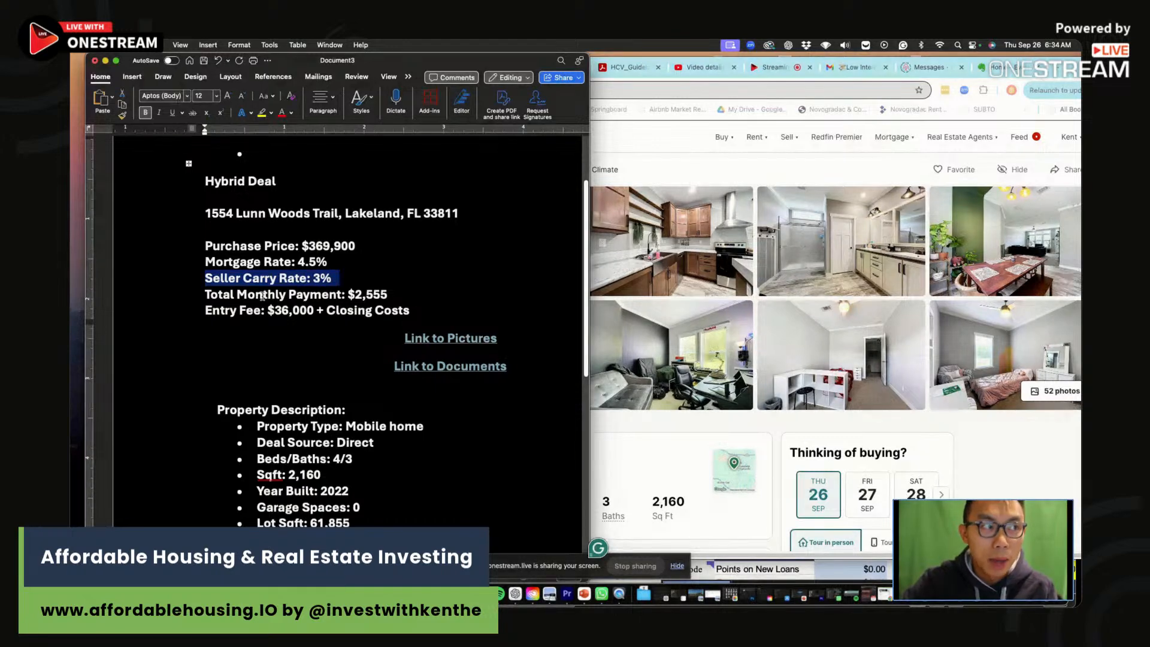
{"action": "left_click_drag", "start_coordinate": [358, 245], "coordinate": [274, 245]}
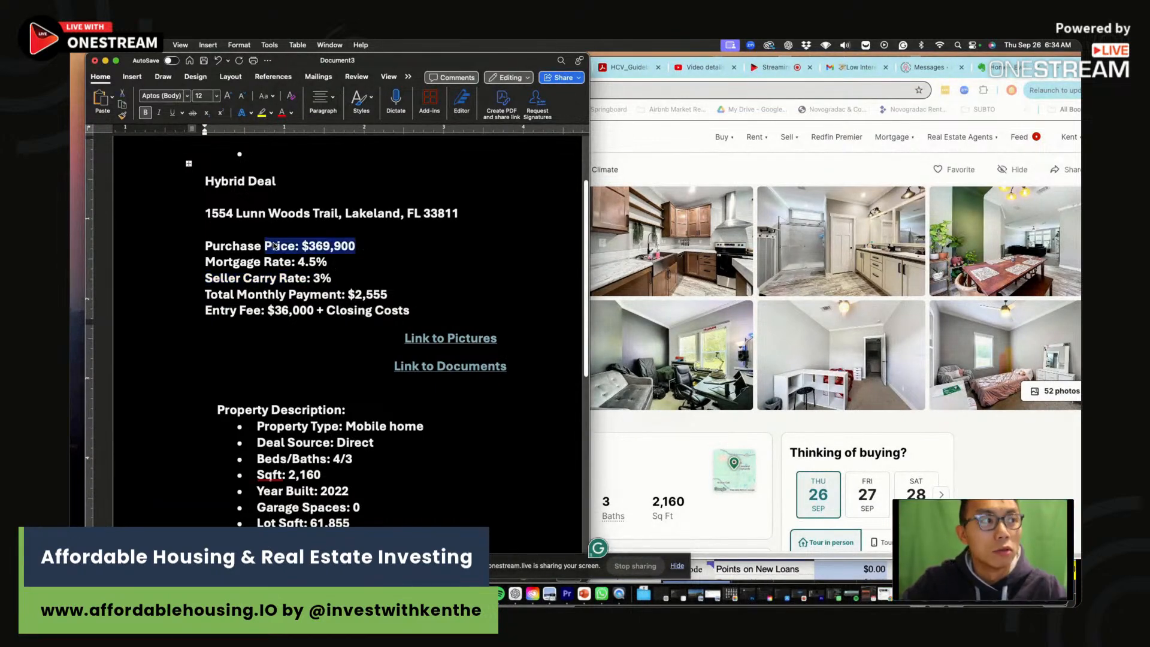
{"action": "left_click", "coordinate": [348, 278]}
{"action": "scroll", "coordinate": [356, 286], "scroll_direction": "down", "scroll_amount": 2}
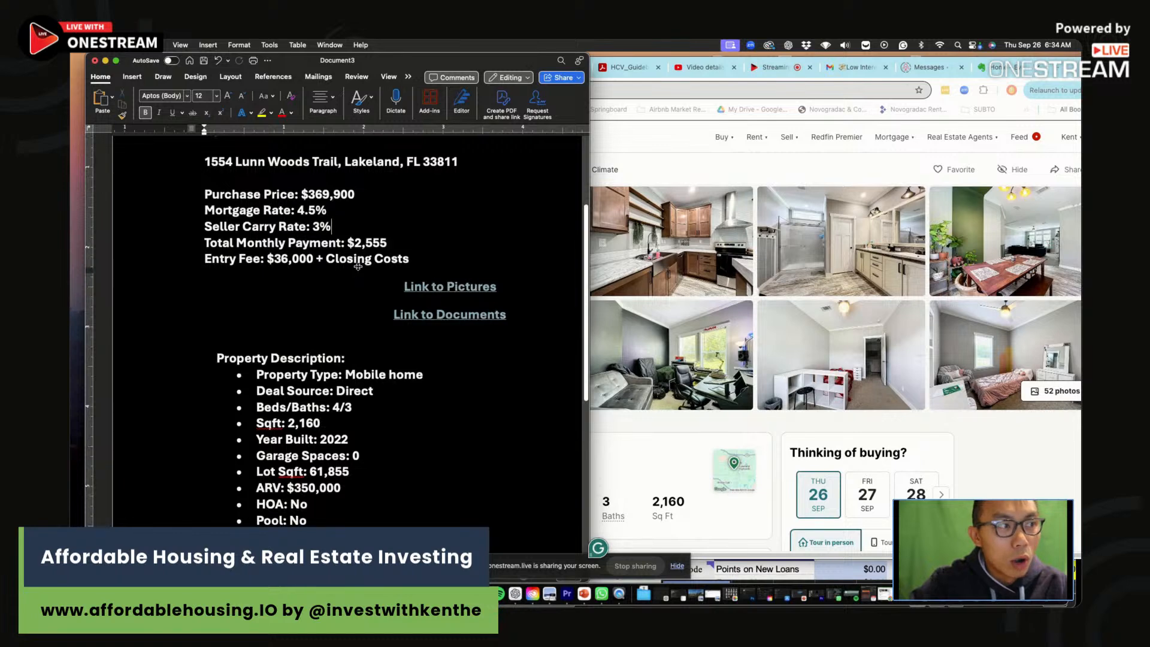
{"action": "scroll", "coordinate": [357, 266], "scroll_direction": "down", "scroll_amount": 5}
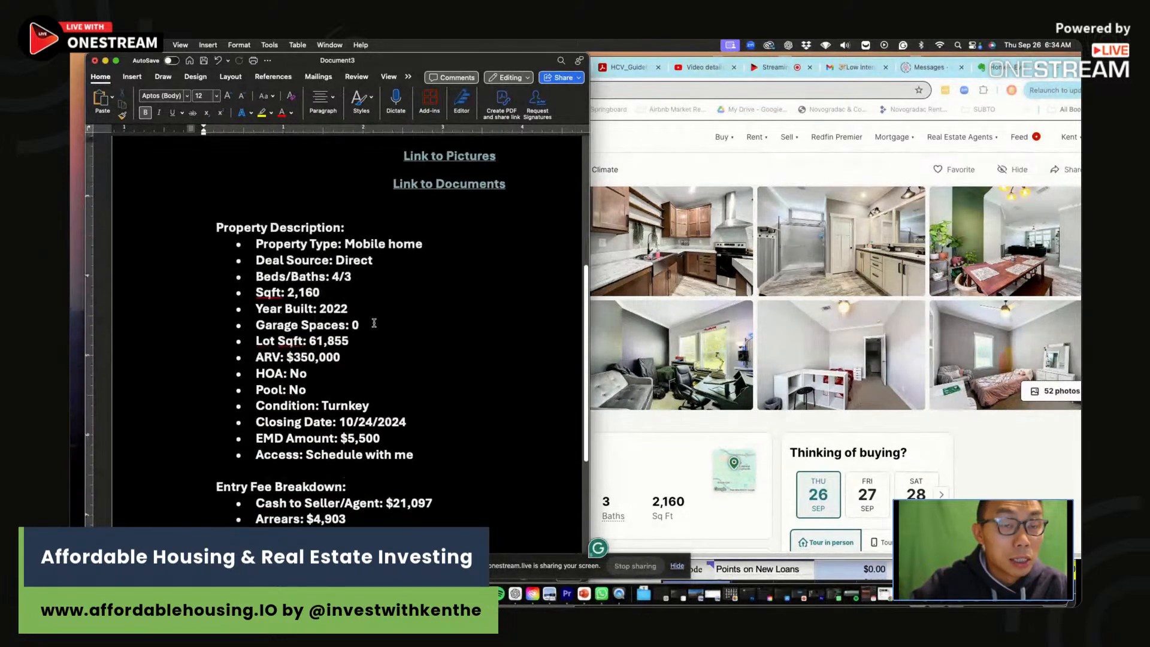
{"action": "scroll", "coordinate": [374, 324], "scroll_direction": "down", "scroll_amount": 3}
{"action": "scroll", "coordinate": [374, 323], "scroll_direction": "up", "scroll_amount": 7}
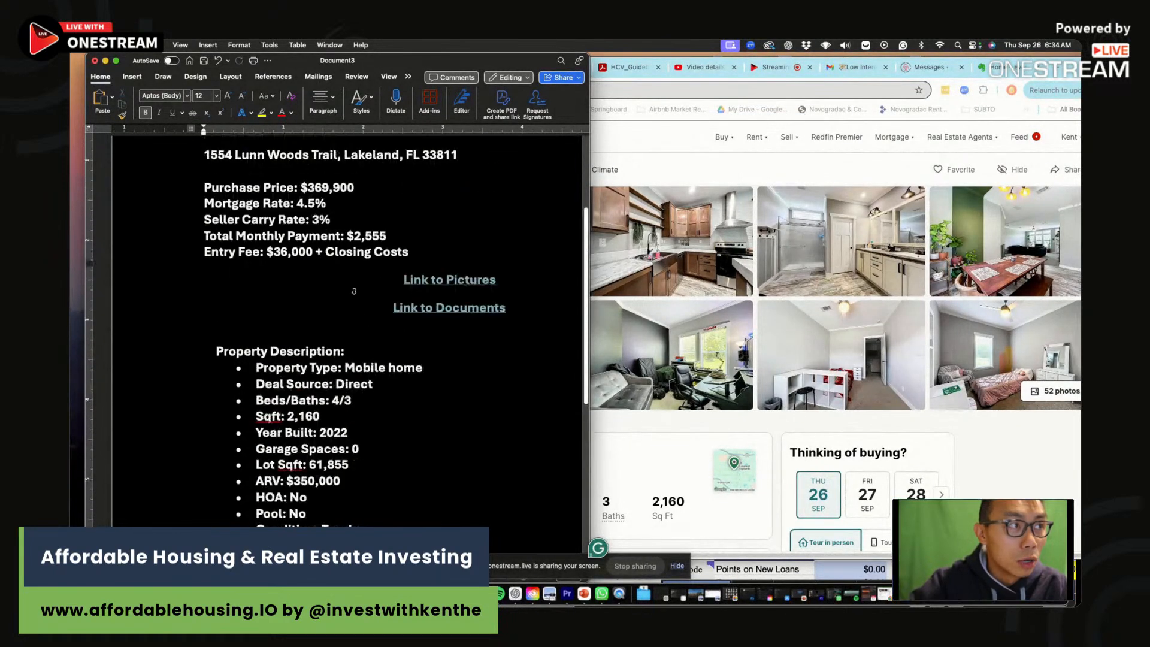
Step: Highlight the mortgage rate, seller carry rate and property address in the deal sheet while reviewing the terms
{"action": "left_click_drag", "start_coordinate": [337, 221], "coordinate": [210, 198]}
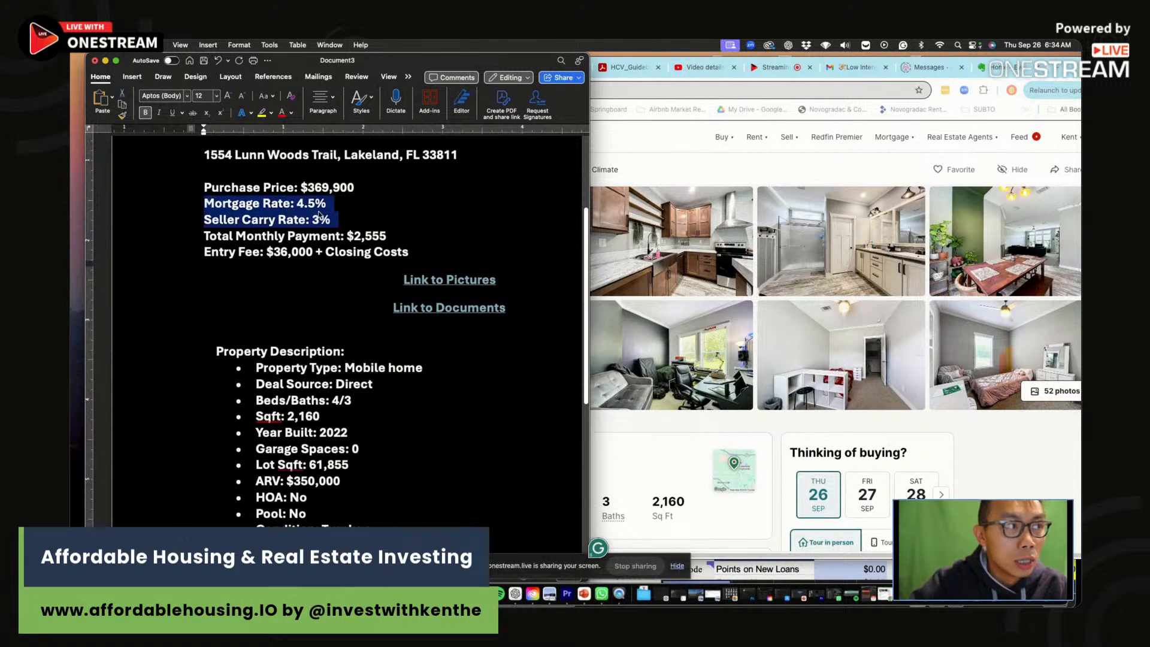
{"action": "left_click", "coordinate": [338, 225]}
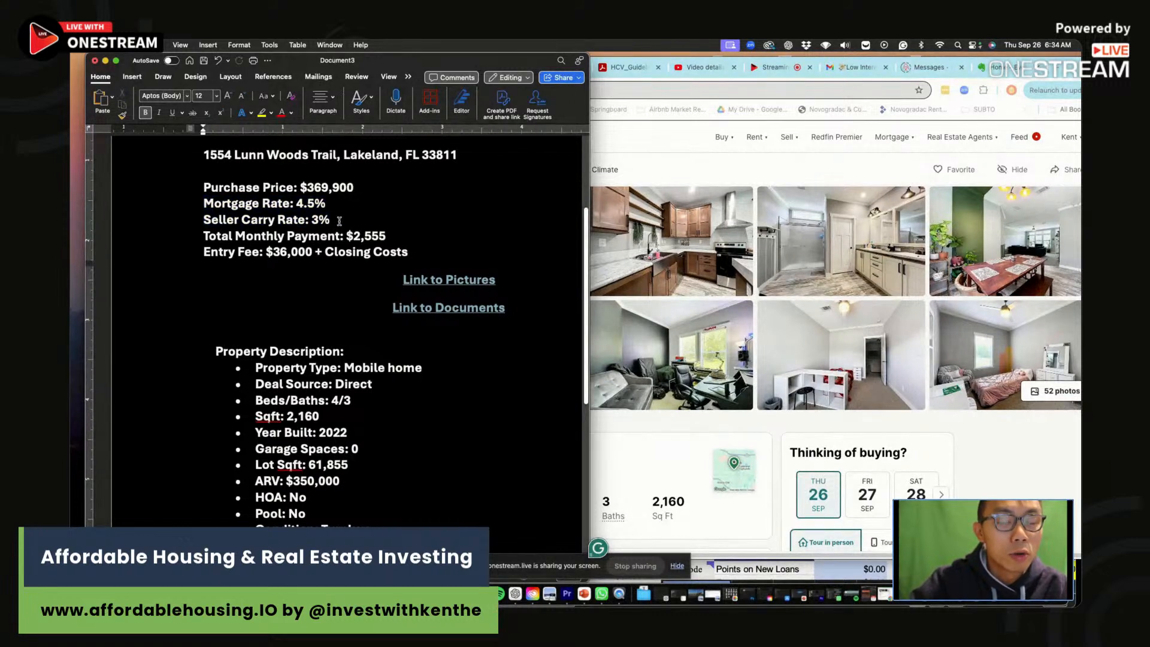
{"action": "triple_click", "coordinate": [339, 221]}
{"action": "left_click", "coordinate": [225, 226]}
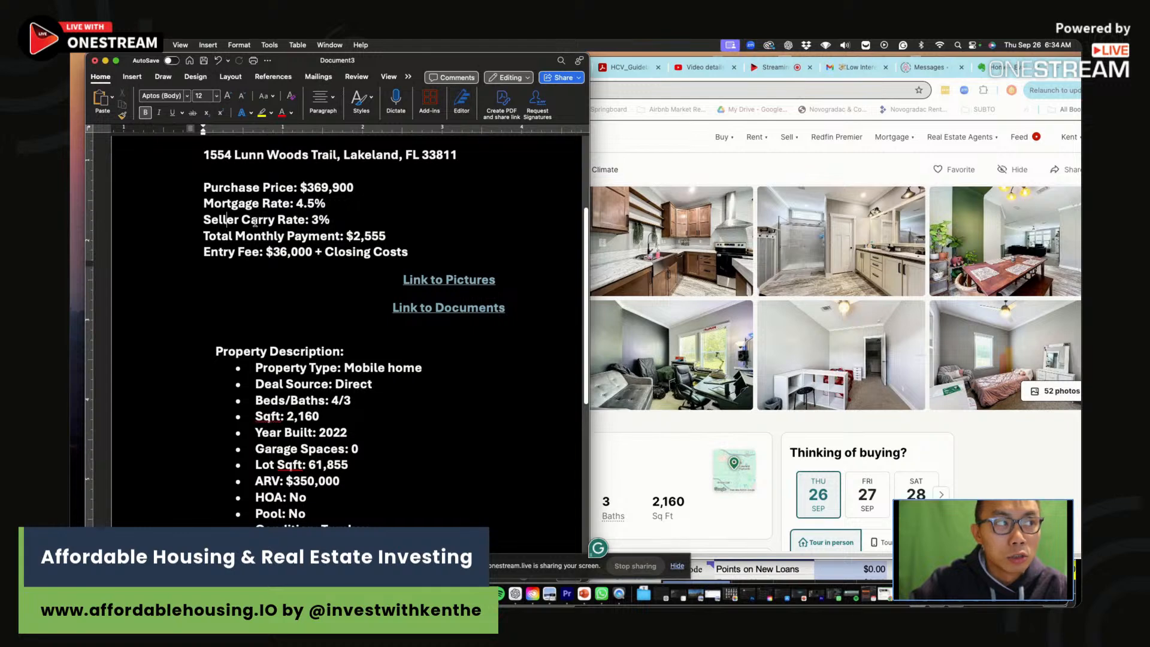
{"action": "left_click_drag", "start_coordinate": [234, 225], "coordinate": [329, 223]}
{"action": "left_click", "coordinate": [331, 222]}
{"action": "scroll", "coordinate": [363, 174], "scroll_direction": "right", "scroll_amount": 1}
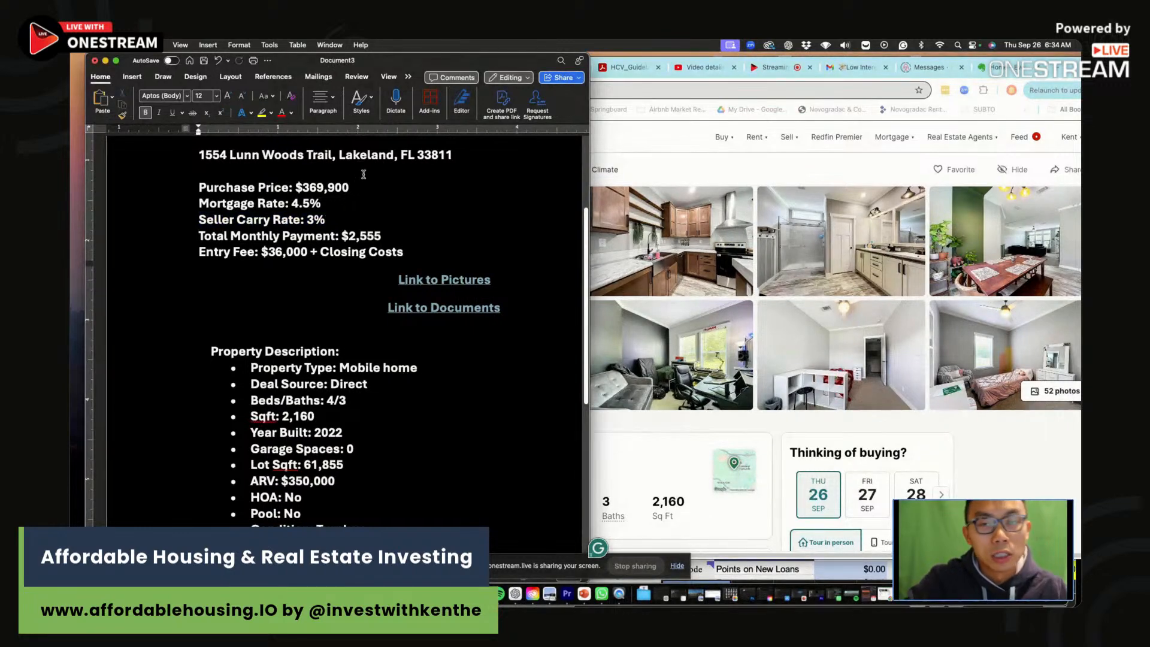
{"action": "scroll", "coordinate": [426, 312], "scroll_direction": "down", "scroll_amount": 2}
{"action": "scroll", "coordinate": [425, 333], "scroll_direction": "down", "scroll_amount": 6}
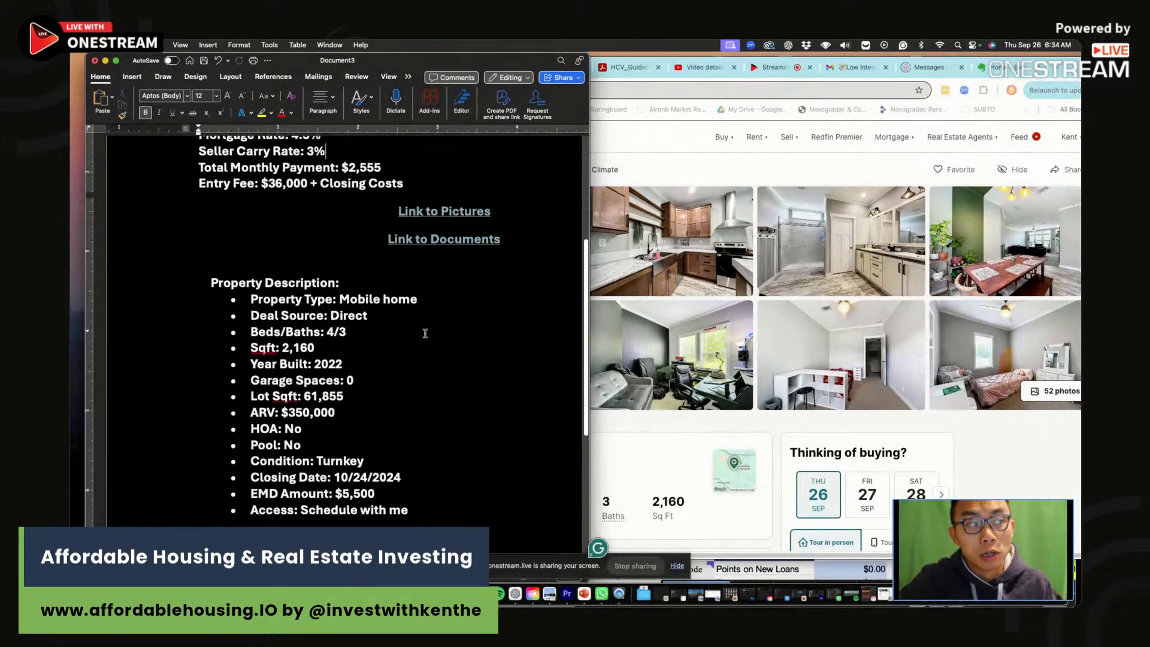
{"action": "scroll", "coordinate": [428, 467], "scroll_direction": "up", "scroll_amount": 12}
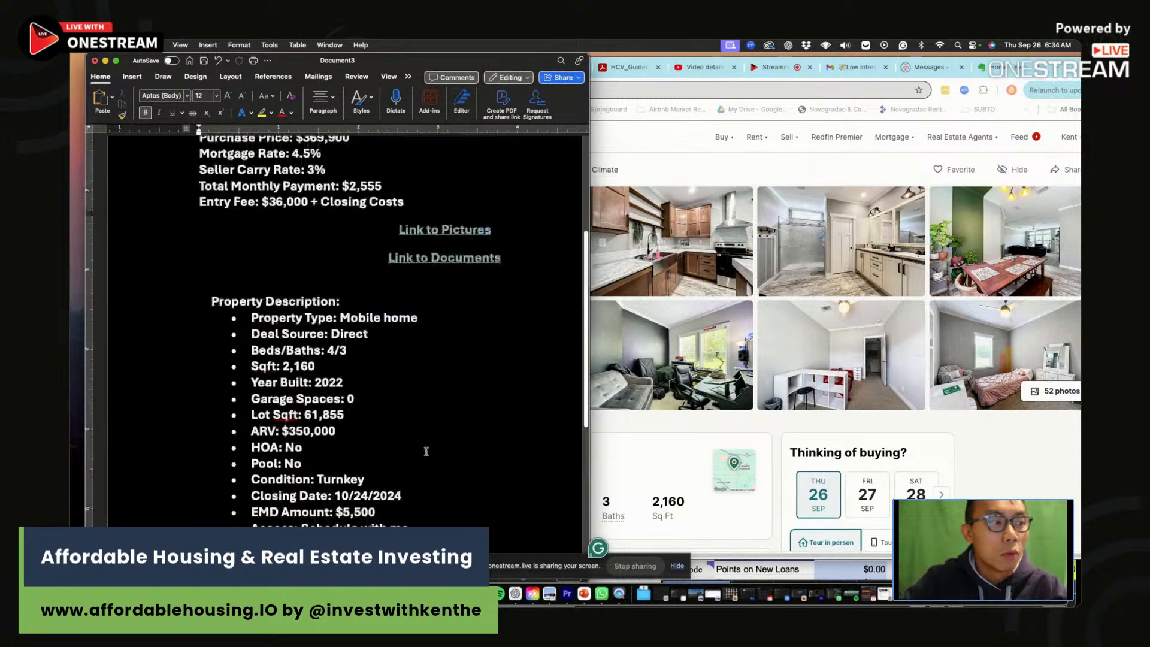
{"action": "left_click_drag", "start_coordinate": [454, 270], "coordinate": [206, 264]}
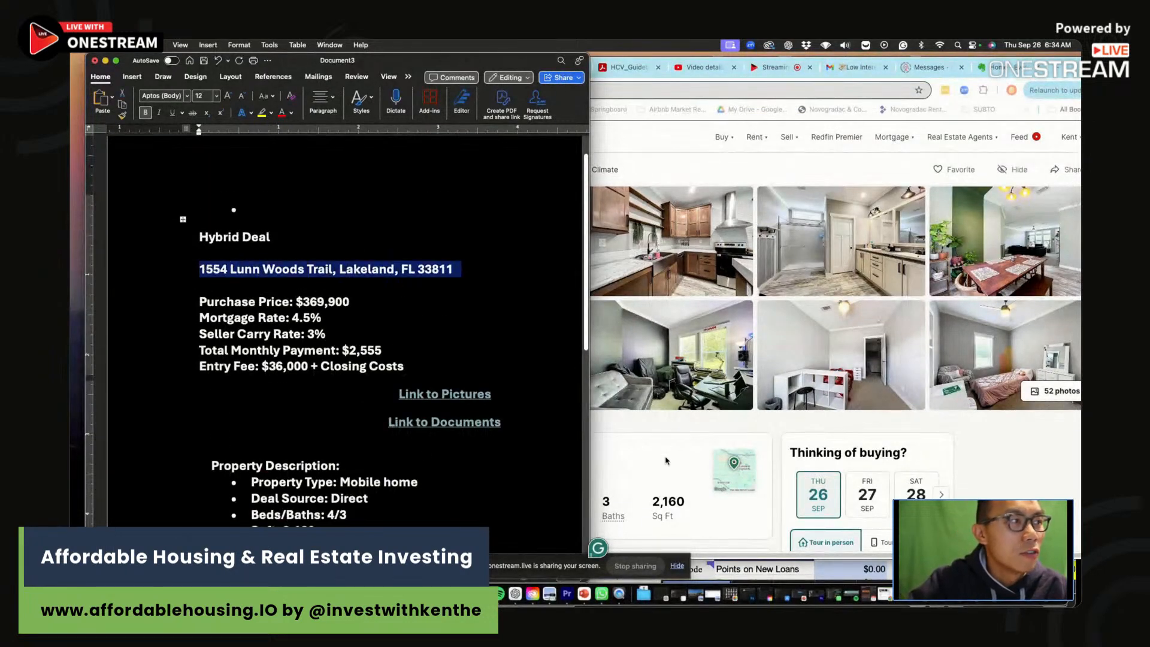
Step: Switch to the Redfin listing, expand the full About this home description and highlight its opening price-reduction wording
{"action": "left_click", "coordinate": [647, 444]}
{"action": "scroll", "coordinate": [612, 442], "scroll_direction": "down", "scroll_amount": 8}
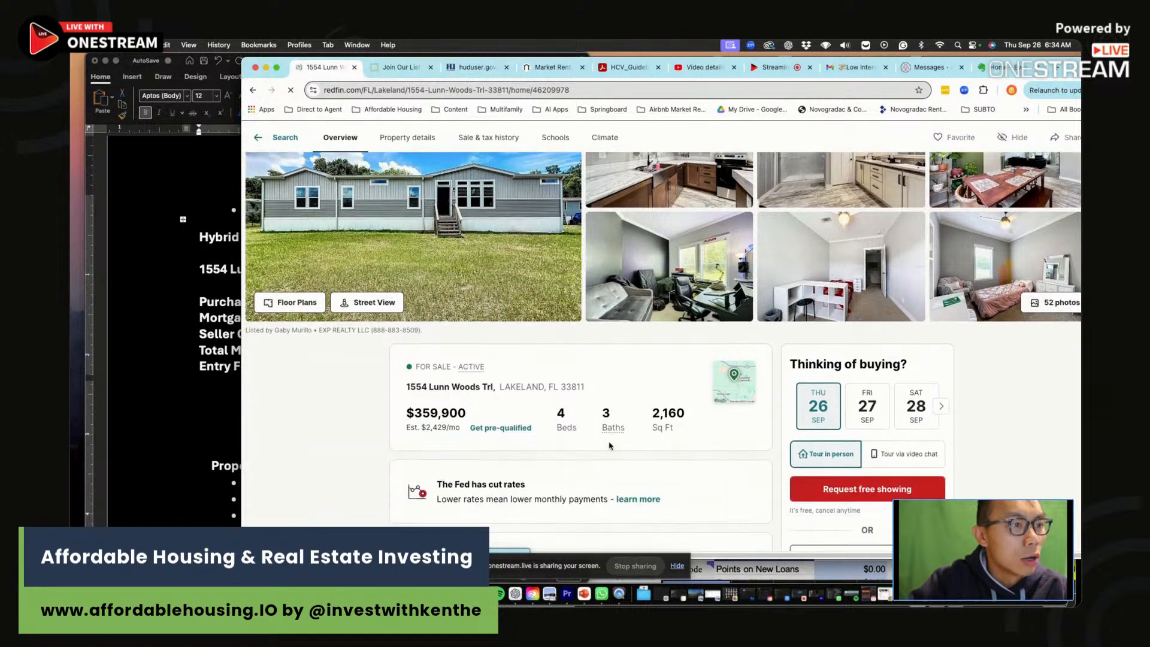
{"action": "scroll", "coordinate": [612, 442], "scroll_direction": "down", "scroll_amount": 2}
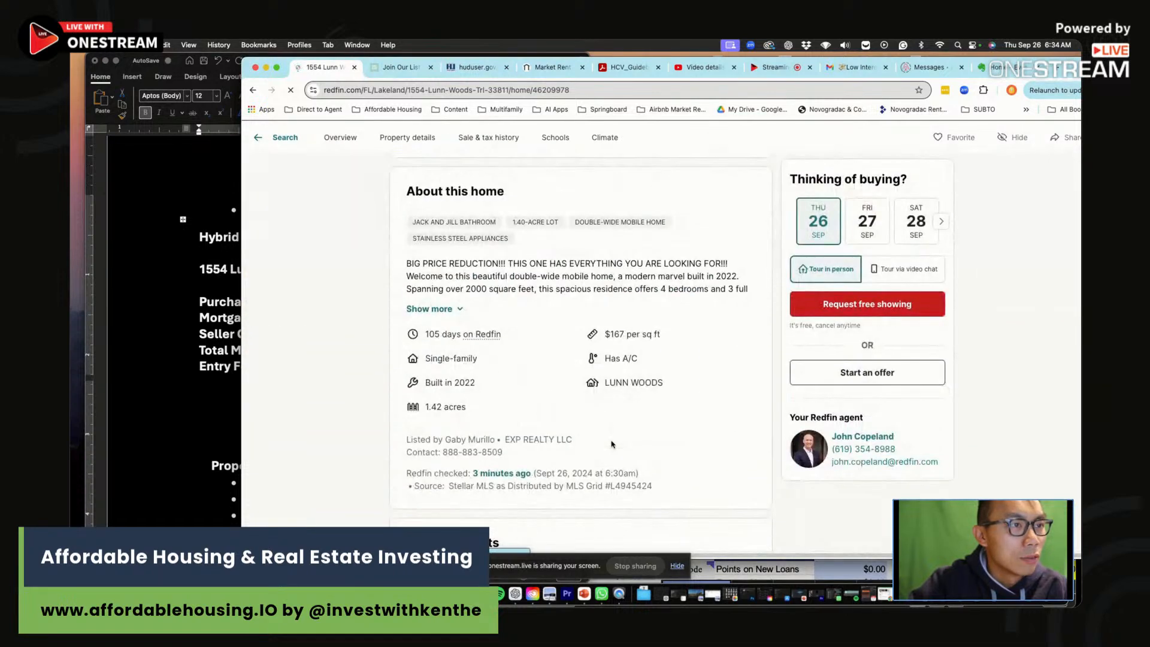
{"action": "left_click", "coordinate": [460, 308]}
{"action": "left_click_drag", "start_coordinate": [406, 264], "coordinate": [468, 267]}
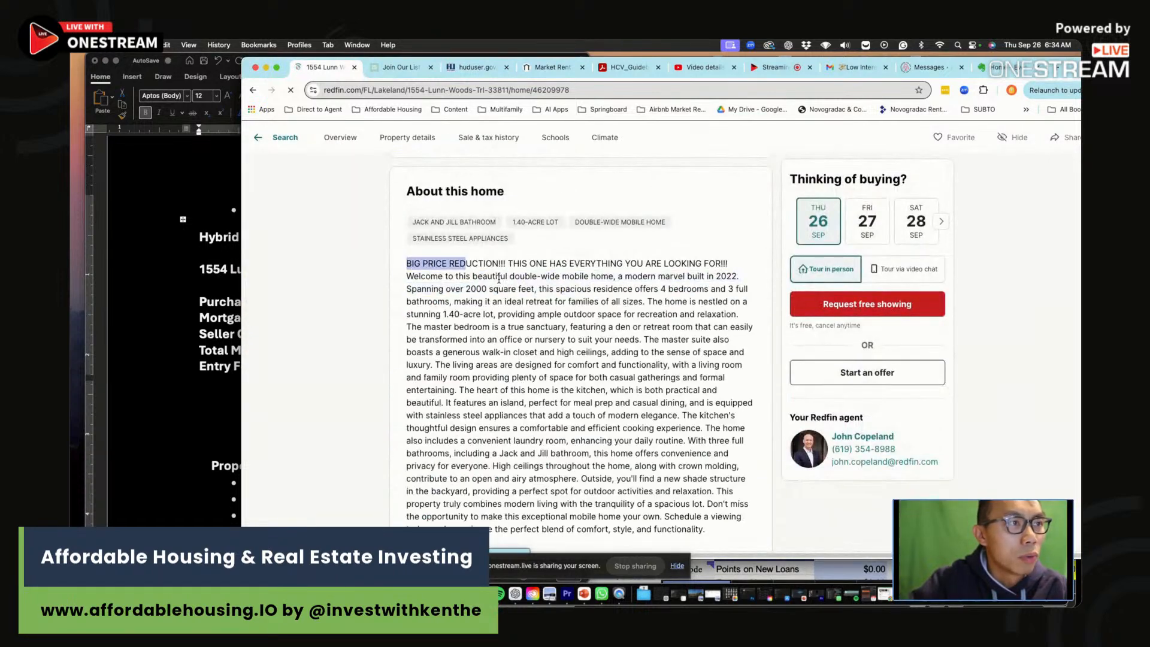
{"action": "scroll", "coordinate": [499, 279], "scroll_direction": "up", "scroll_amount": 10}
Step: Browse all the listing's photos in the gallery, then close the gallery
{"action": "left_click", "coordinate": [749, 383]}
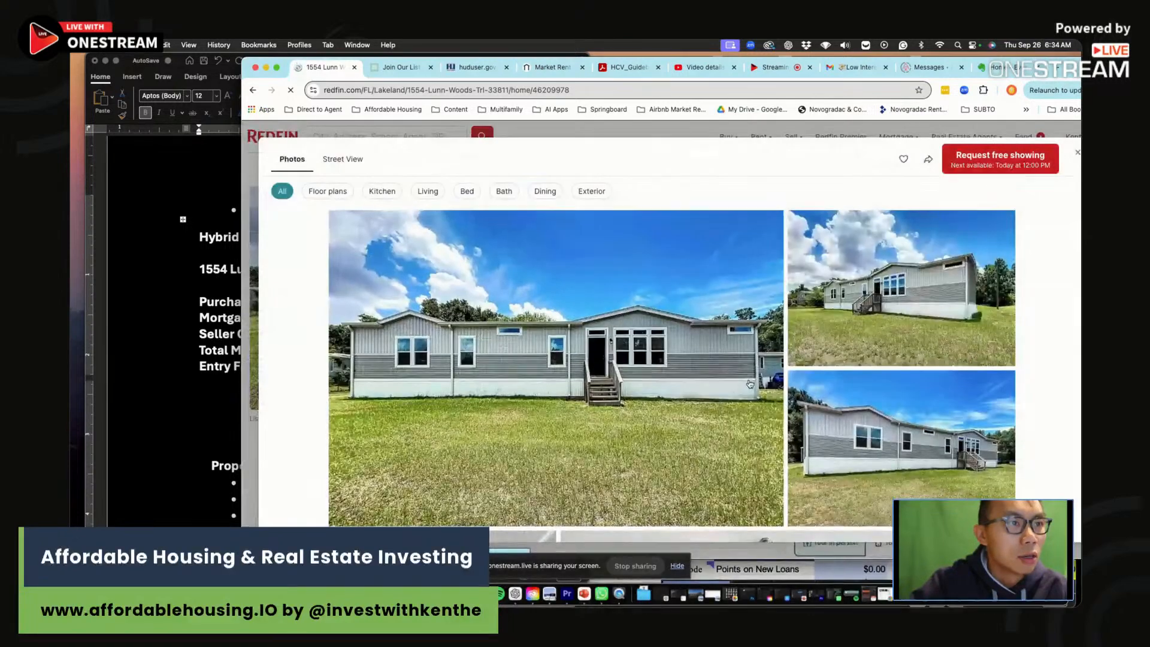
{"action": "scroll", "coordinate": [746, 389], "scroll_direction": "down", "scroll_amount": 15}
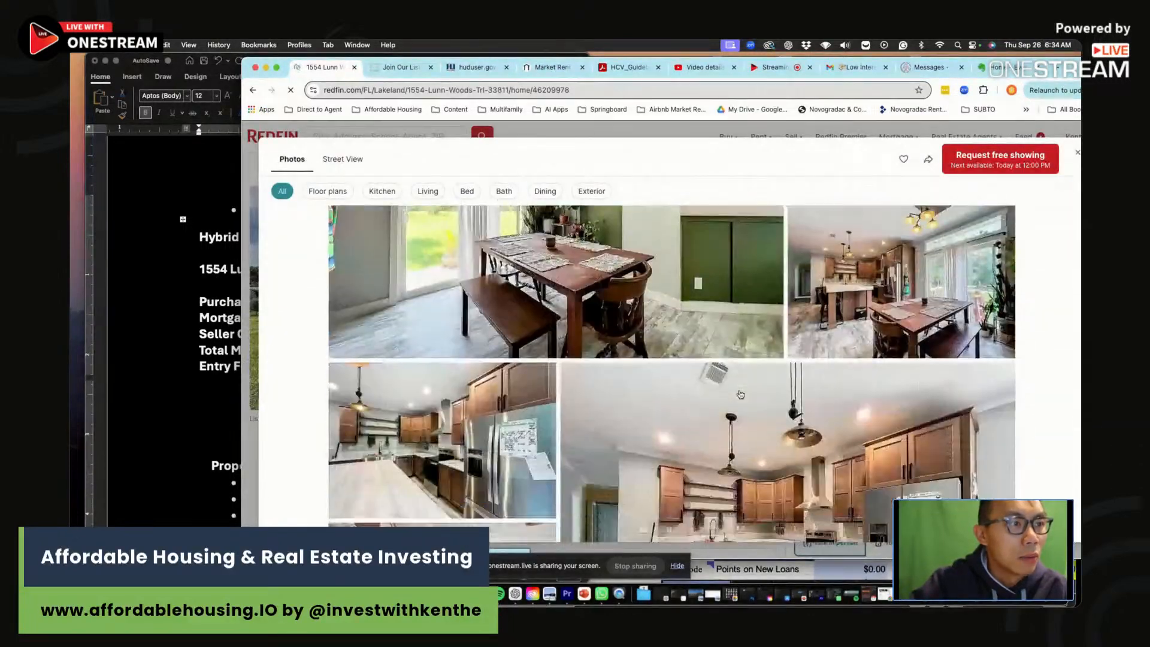
{"action": "scroll", "coordinate": [740, 394], "scroll_direction": "down", "scroll_amount": 15}
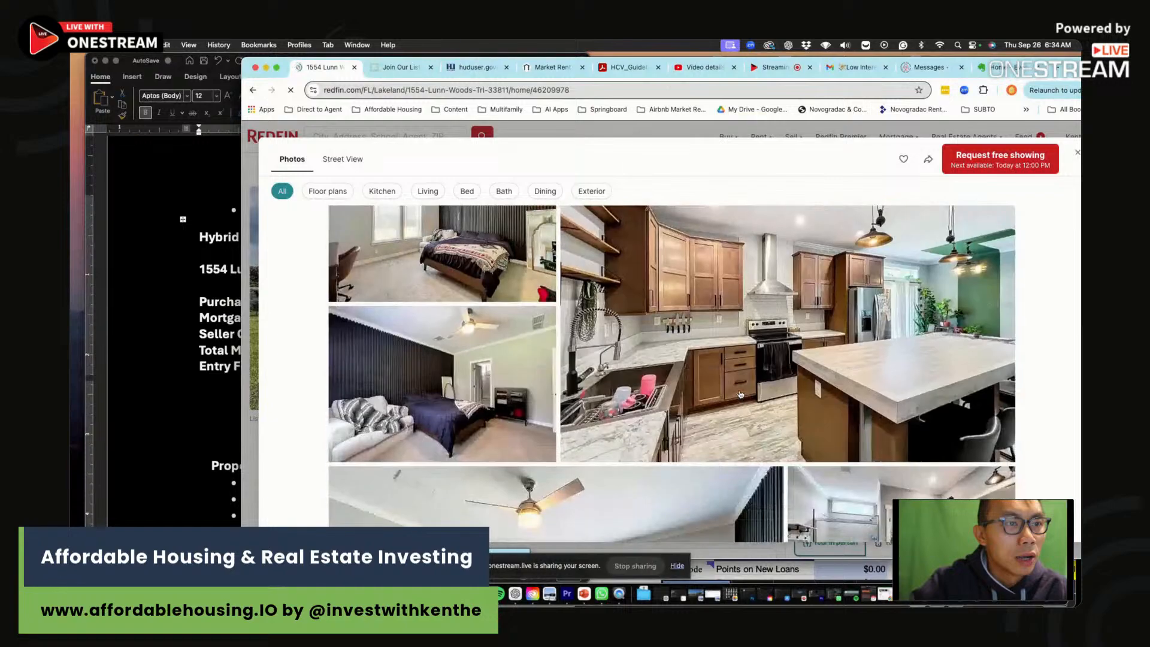
{"action": "scroll", "coordinate": [740, 394], "scroll_direction": "down", "scroll_amount": 15}
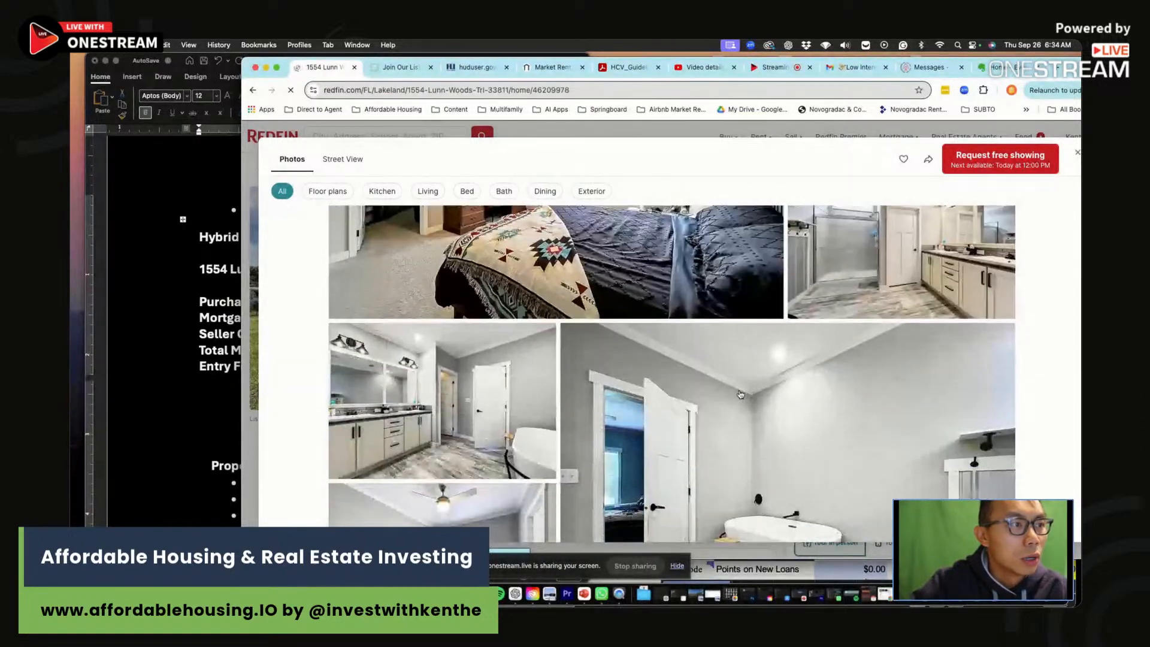
{"action": "scroll", "coordinate": [740, 394], "scroll_direction": "down", "scroll_amount": 15}
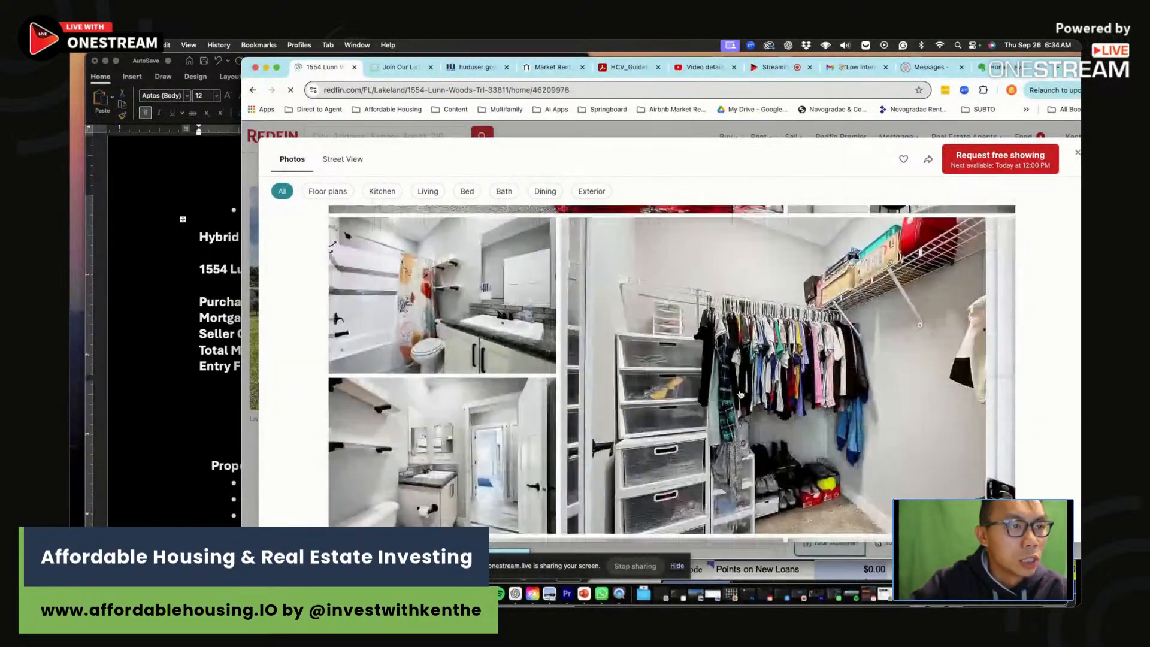
{"action": "scroll", "coordinate": [740, 394], "scroll_direction": "down", "scroll_amount": 5}
{"action": "left_click", "coordinate": [1077, 152]}
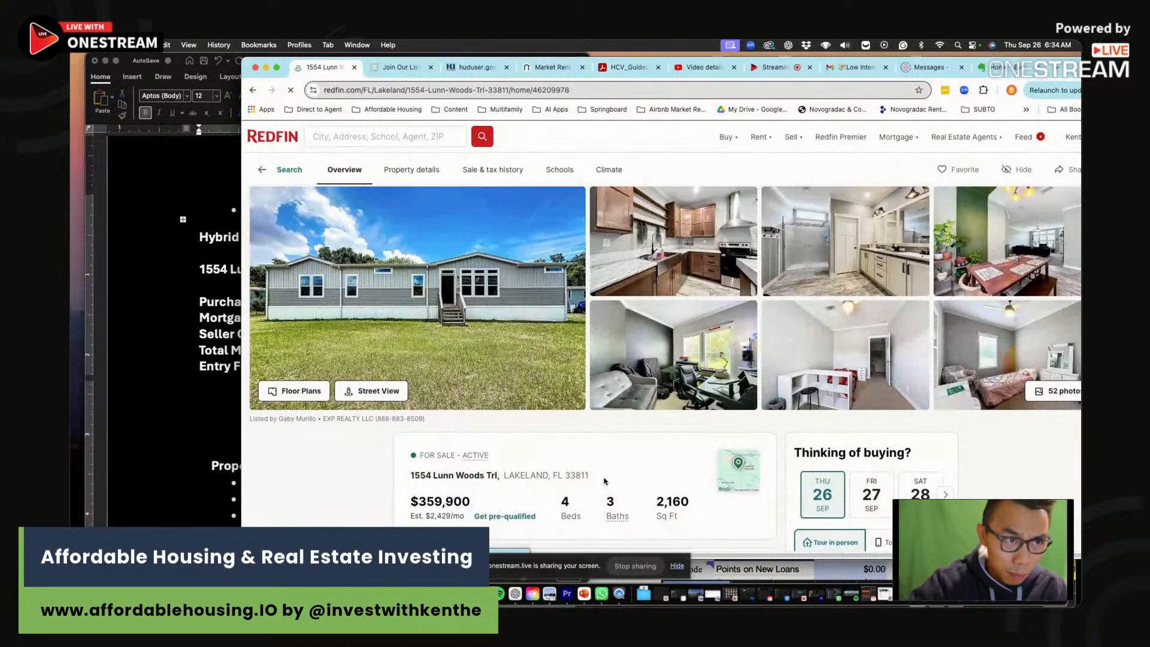
Step: Switch to the Section 8 analysis workbook in Excel and set the Asking Price to $369,900
{"action": "key", "text": "super+Tab"}
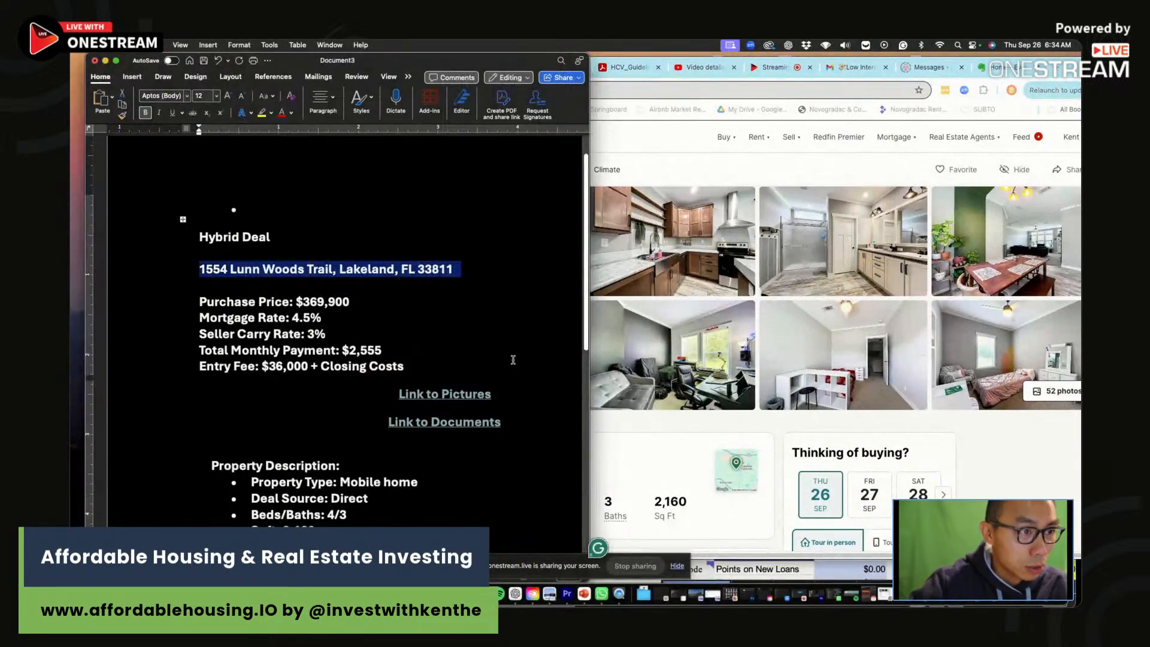
{"action": "key", "text": "super+Tab"}
{"action": "key", "text": "super+Tab"}
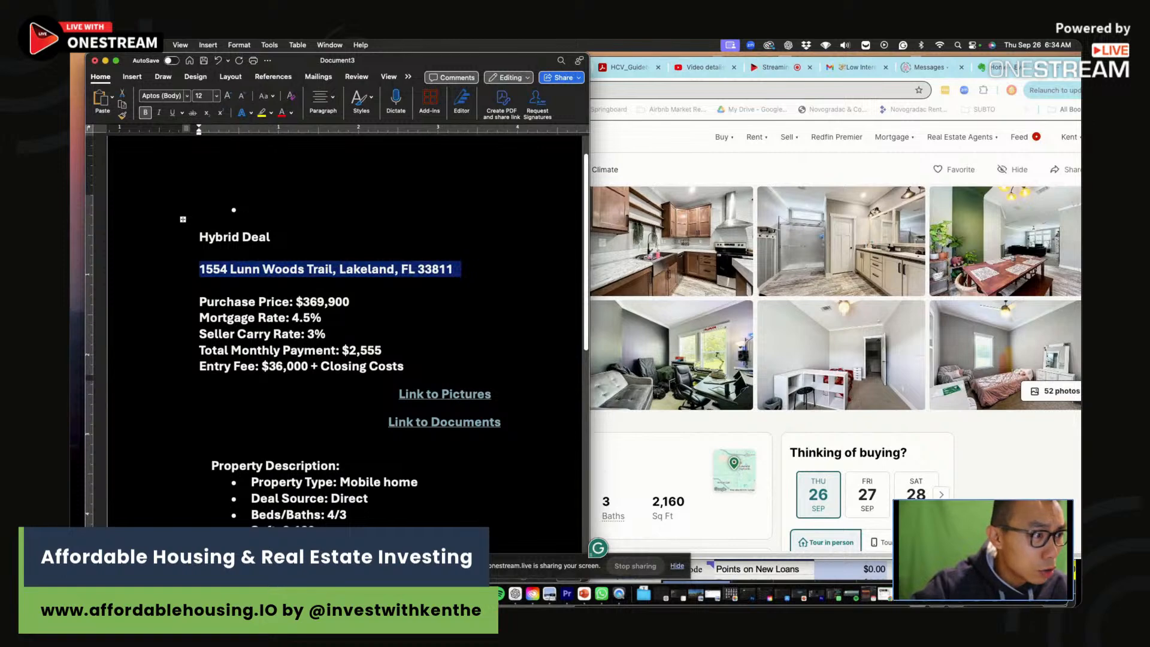
{"action": "key", "text": "super+Tab"}
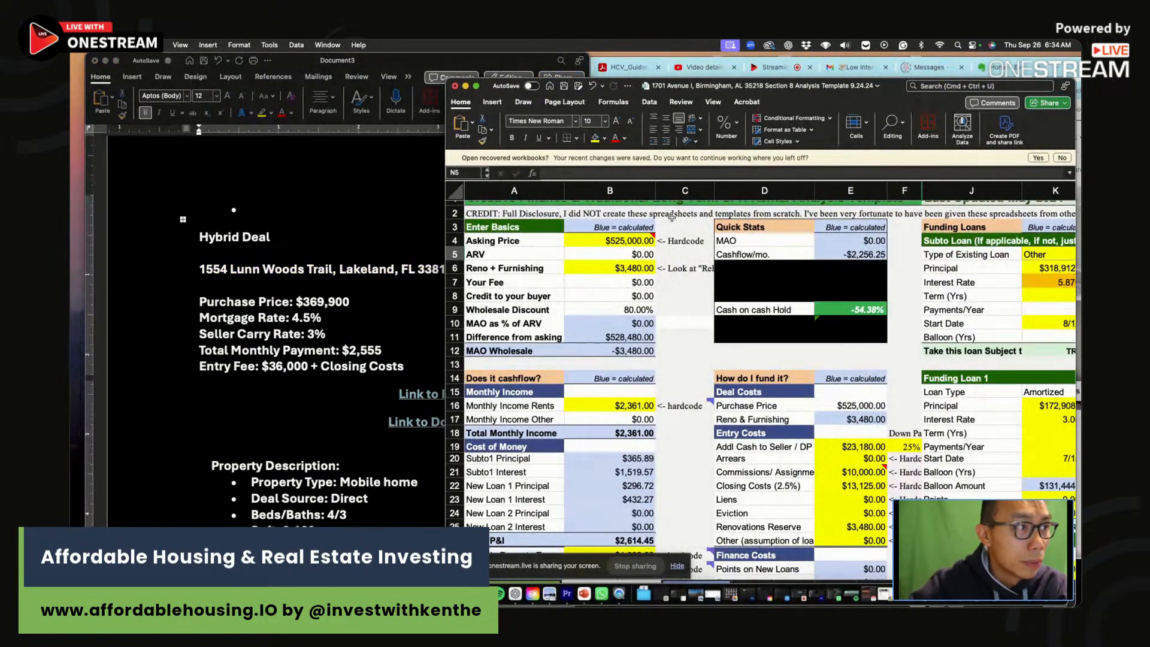
{"action": "left_click", "coordinate": [626, 240]}
{"action": "type", "text": "369"}
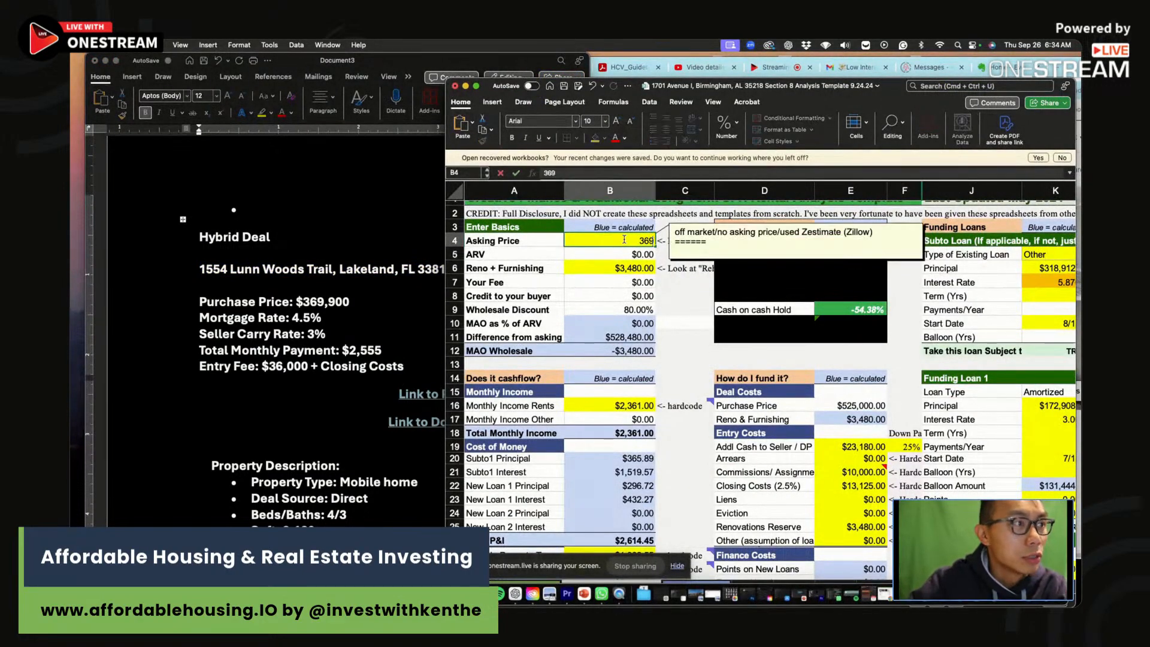
{"action": "type", "text": ",900"}
{"action": "key", "text": "Return"}
{"action": "key", "text": "Return"}
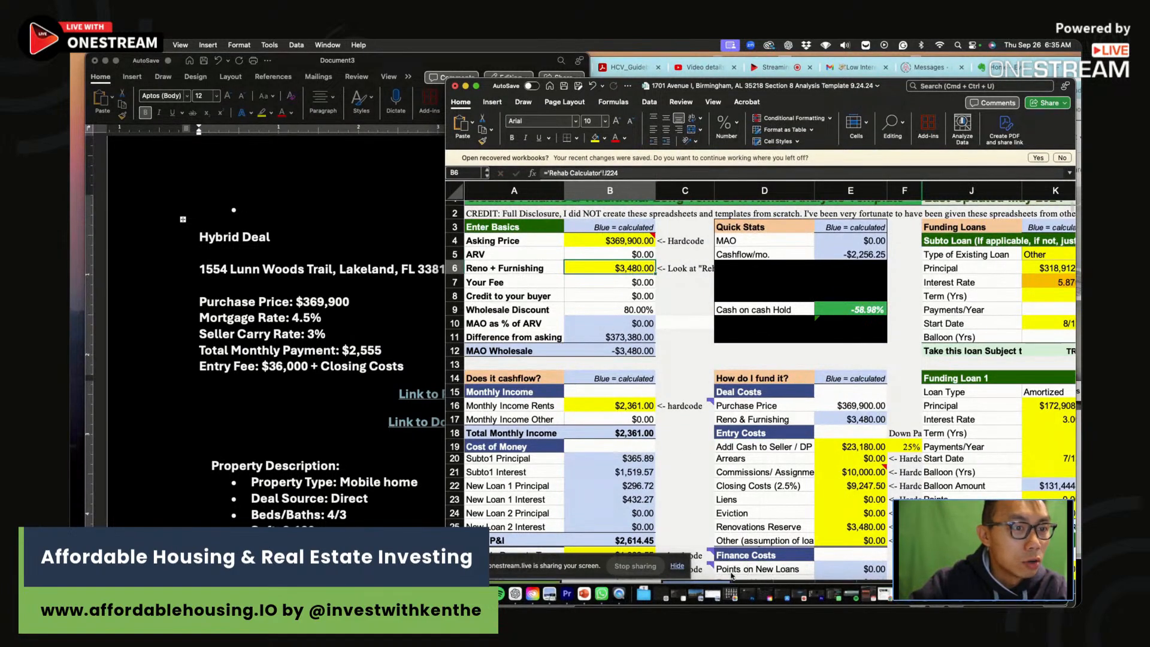
Step: Trace the Reno + Furnishing cost to its source in the Rehab Calculator sheet and examine the toilet and interior painting quantities
{"action": "left_click_drag", "start_coordinate": [898, 88], "coordinate": [896, 63]}
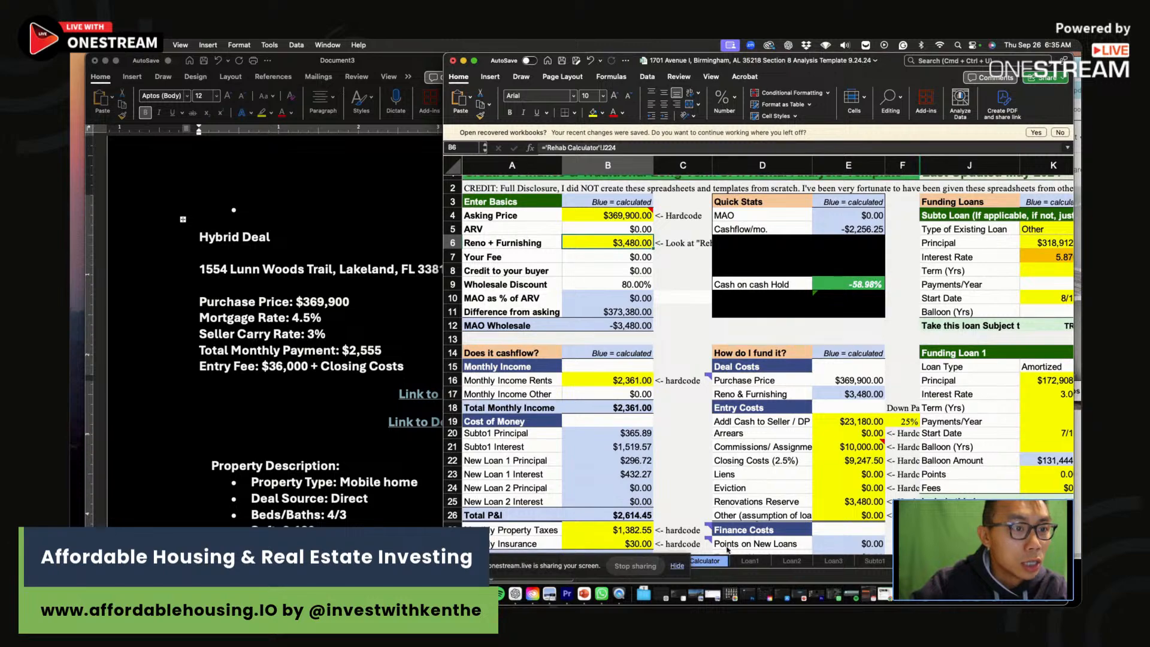
{"action": "key", "text": "ctrl+bracketleft"}
{"action": "scroll", "coordinate": [836, 358], "scroll_direction": "up", "scroll_amount": 10}
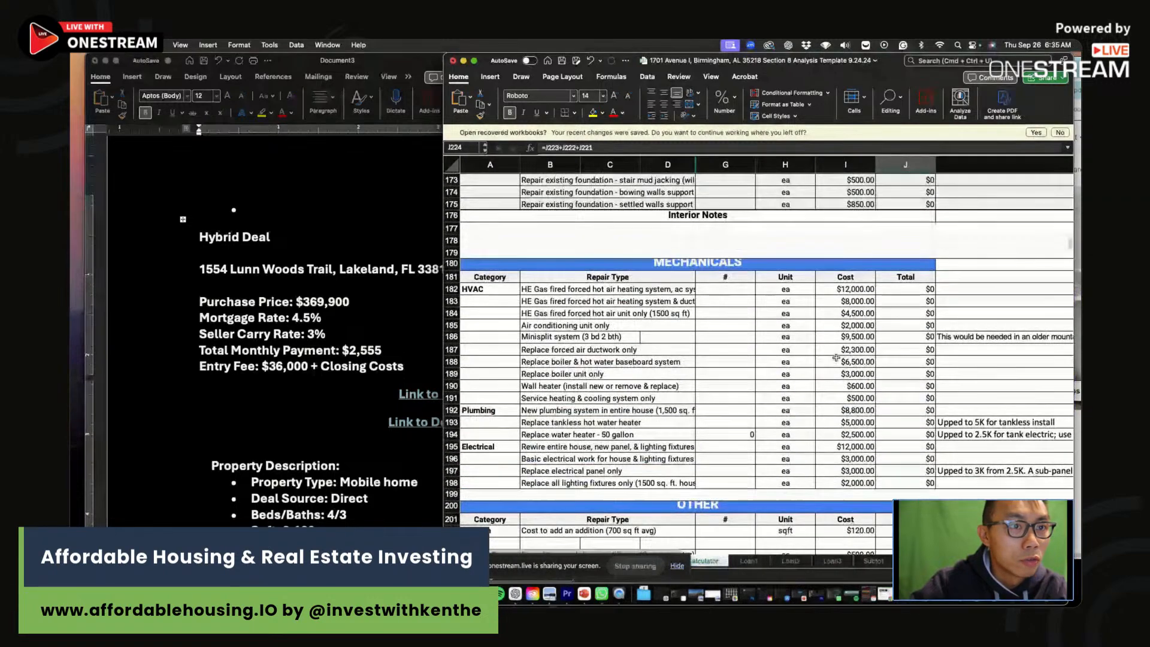
{"action": "scroll", "coordinate": [836, 358], "scroll_direction": "up", "scroll_amount": 15}
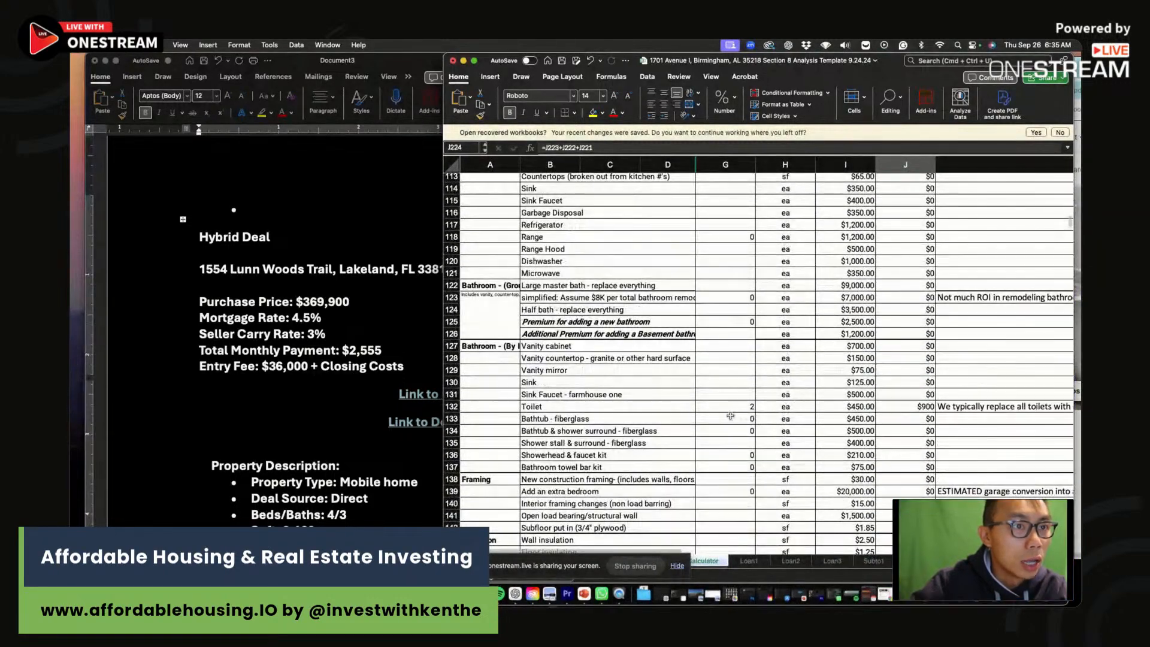
{"action": "left_click", "coordinate": [728, 409]}
{"action": "scroll", "coordinate": [774, 353], "scroll_direction": "up", "scroll_amount": 5}
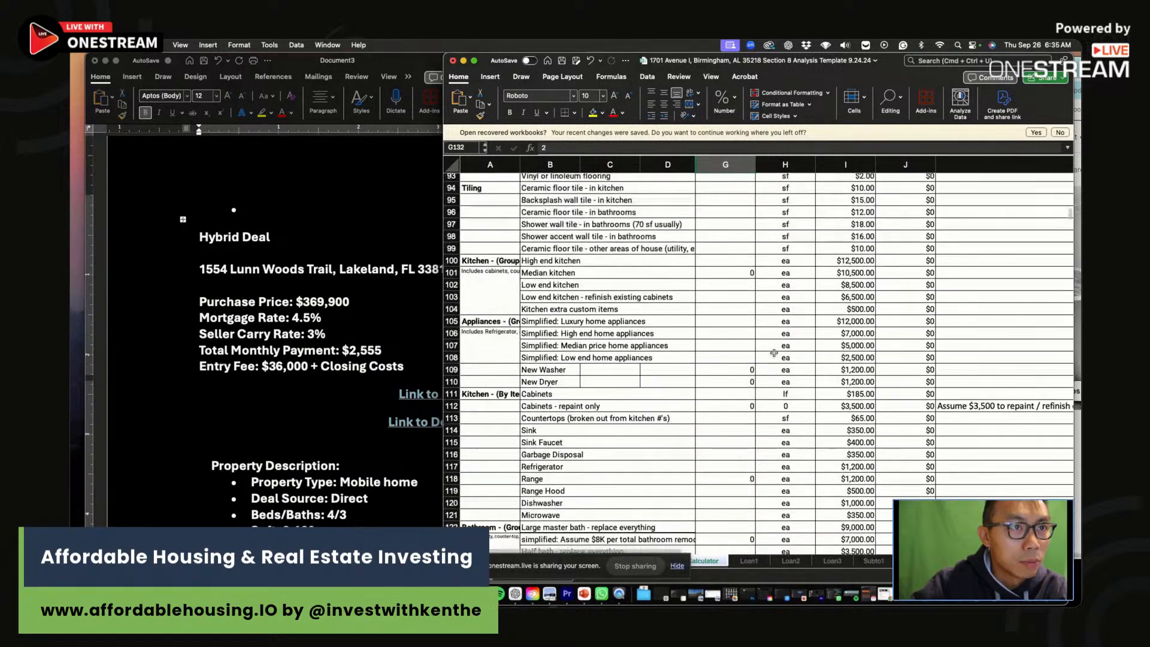
{"action": "scroll", "coordinate": [774, 353], "scroll_direction": "up", "scroll_amount": 6}
{"action": "left_click", "coordinate": [746, 335]}
Step: Move the Word and Redfin windows lower so they stay reachable behind the workbook, and return to Excel
{"action": "left_click", "coordinate": [340, 321]}
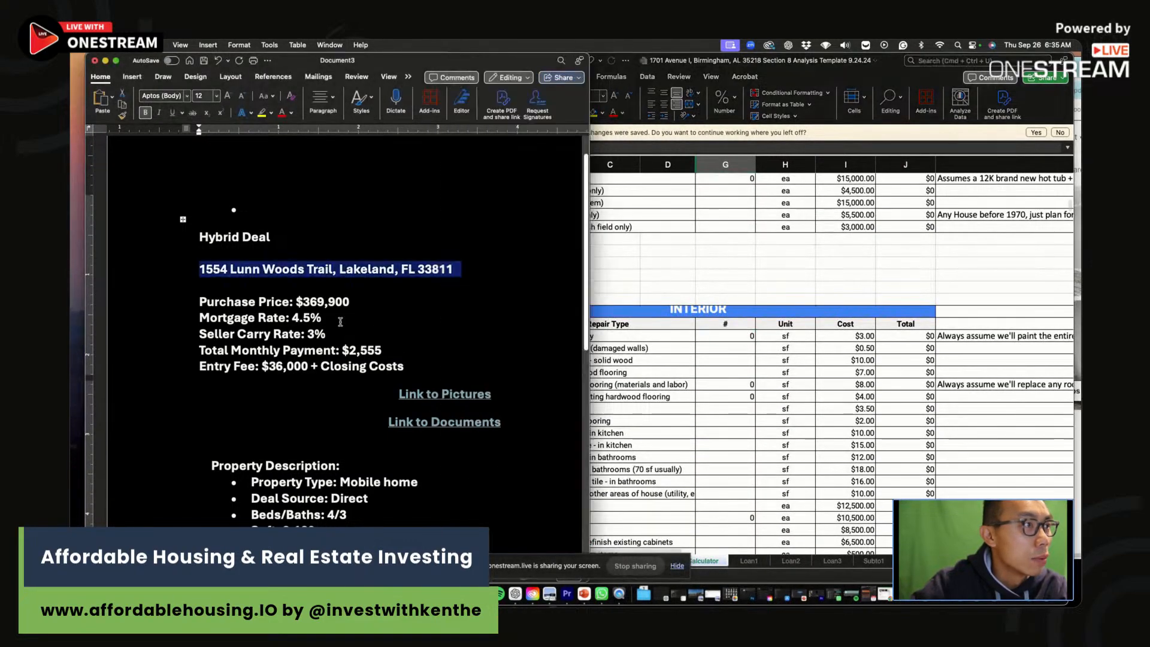
{"action": "left_click_drag", "start_coordinate": [395, 61], "coordinate": [374, 129]}
{"action": "left_click", "coordinate": [334, 66]}
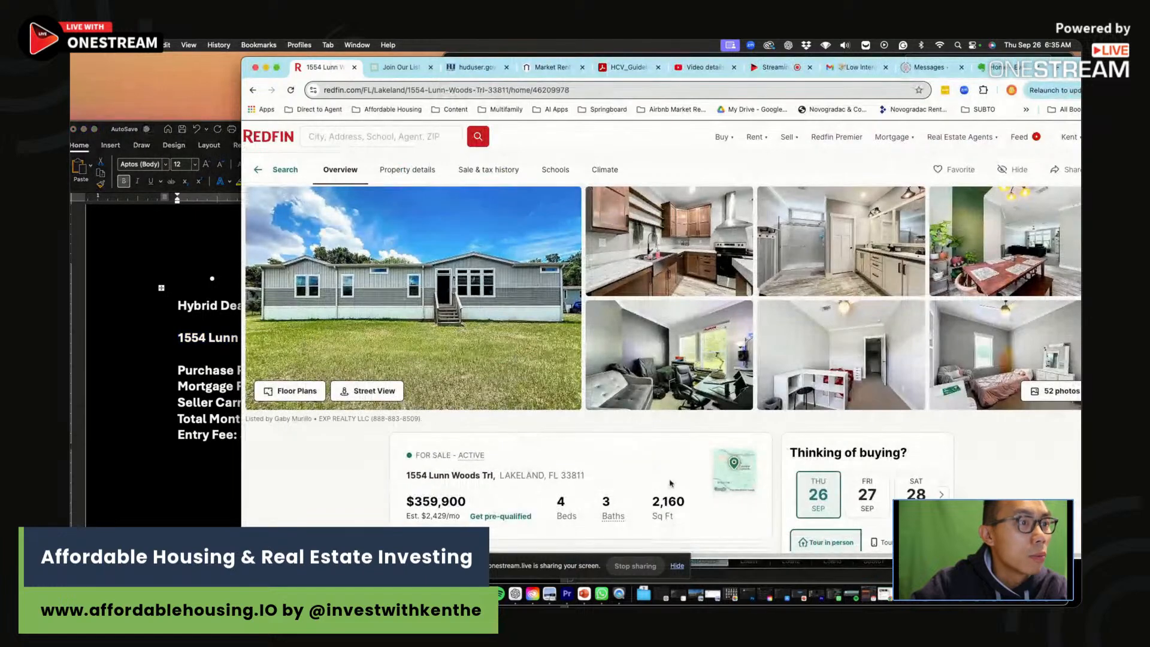
{"action": "left_click_drag", "start_coordinate": [1065, 67], "coordinate": [1068, 98]}
{"action": "left_click", "coordinate": [861, 71]}
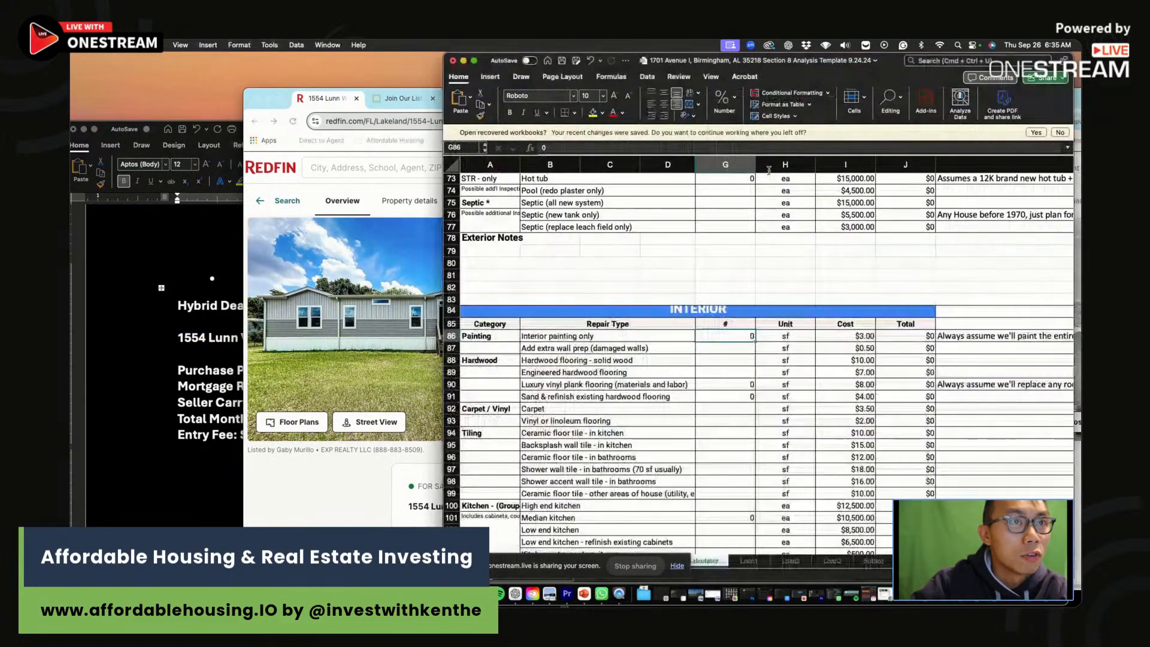
Step: Set the interior painting quantity to 2,160 sf in the Rehab Calculator and check its unit cost and total
{"action": "type", "text": "216"}
{"action": "key", "text": "Return"}
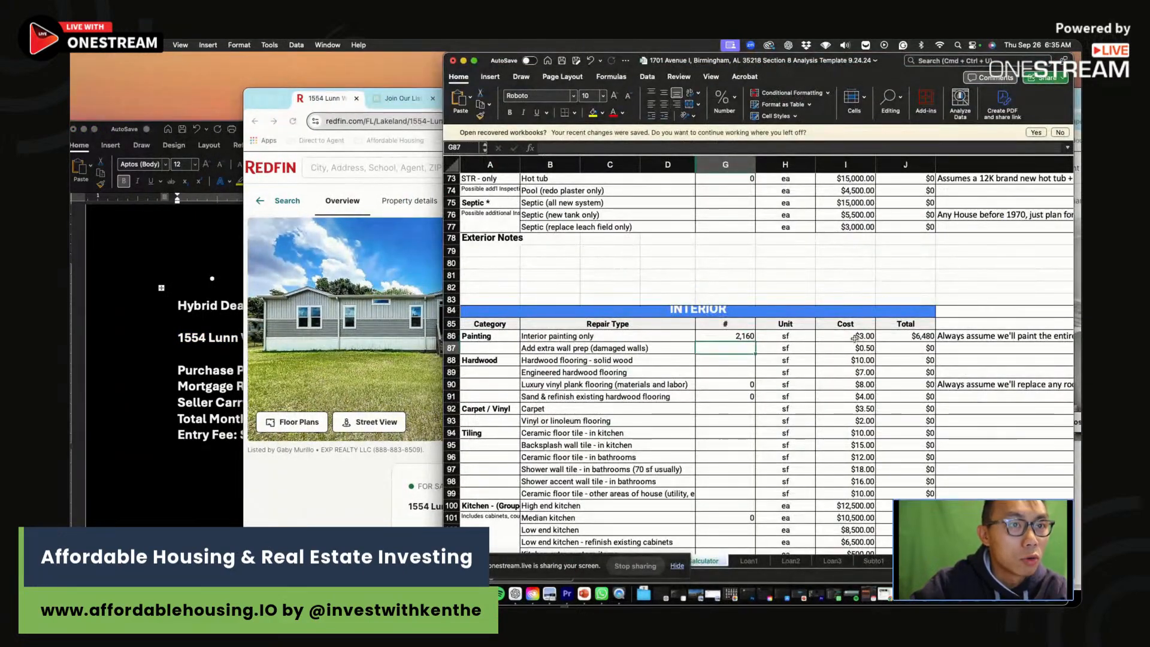
{"action": "left_click_drag", "start_coordinate": [859, 336], "coordinate": [897, 336]}
Step: Examine the landscaping cleanup and row 6 exterior cost lines, the remaining repair categories, and the Total Repairs formula
{"action": "scroll", "coordinate": [737, 322], "scroll_direction": "up", "scroll_amount": 10}
{"action": "scroll", "coordinate": [737, 323], "scroll_direction": "up", "scroll_amount": 5}
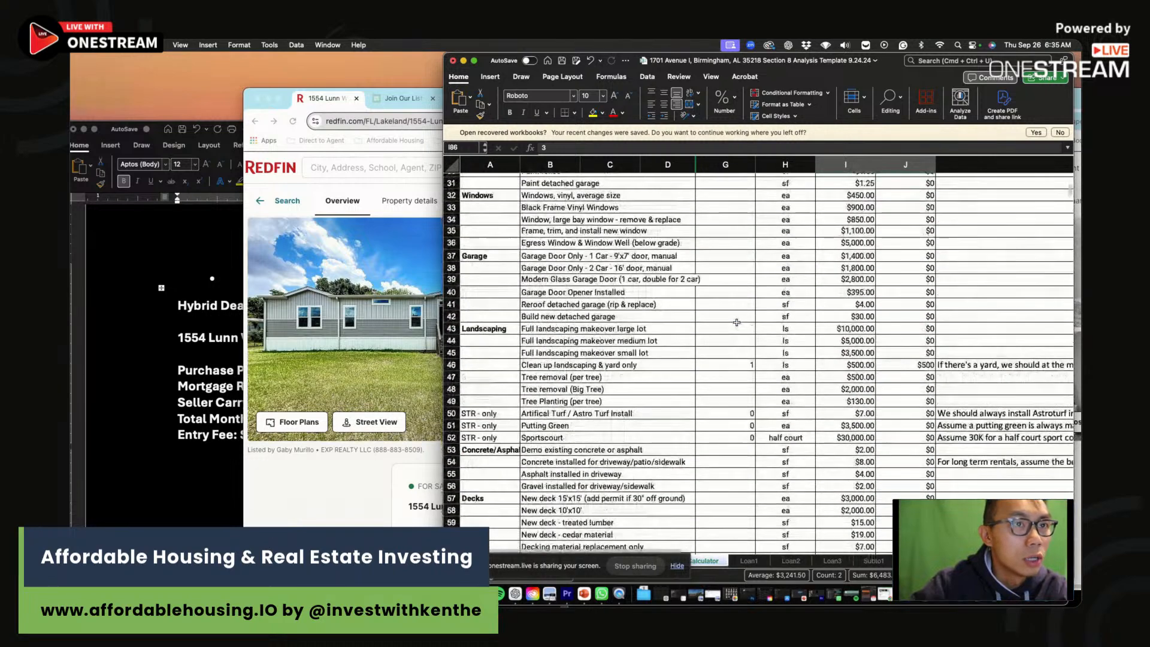
{"action": "left_click_drag", "start_coordinate": [735, 365], "coordinate": [905, 365]}
{"action": "scroll", "coordinate": [724, 260], "scroll_direction": "up", "scroll_amount": 10}
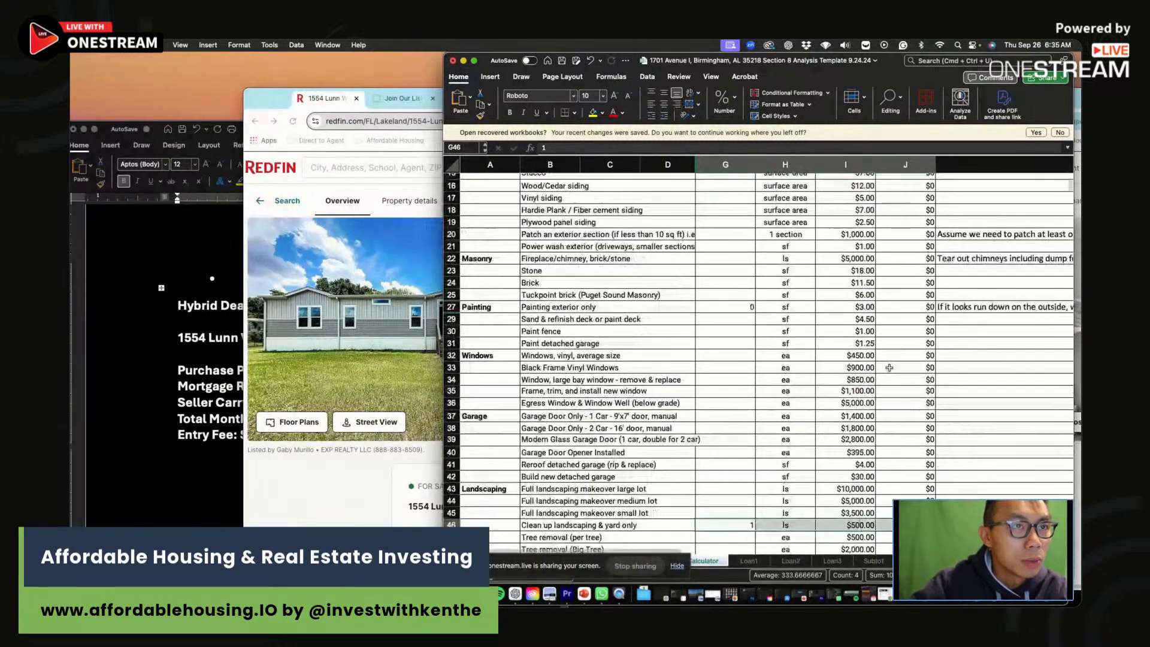
{"action": "left_click_drag", "start_coordinate": [725, 251], "coordinate": [905, 251]}
{"action": "scroll", "coordinate": [707, 369], "scroll_direction": "down", "scroll_amount": 10}
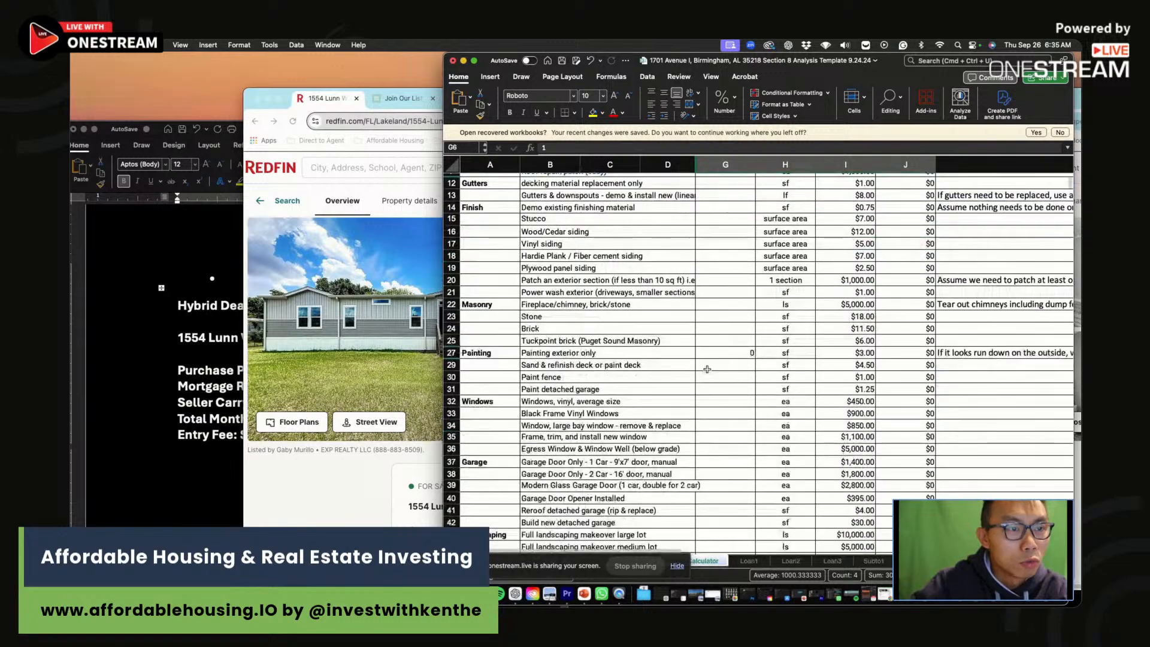
{"action": "scroll", "coordinate": [708, 369], "scroll_direction": "down", "scroll_amount": 20}
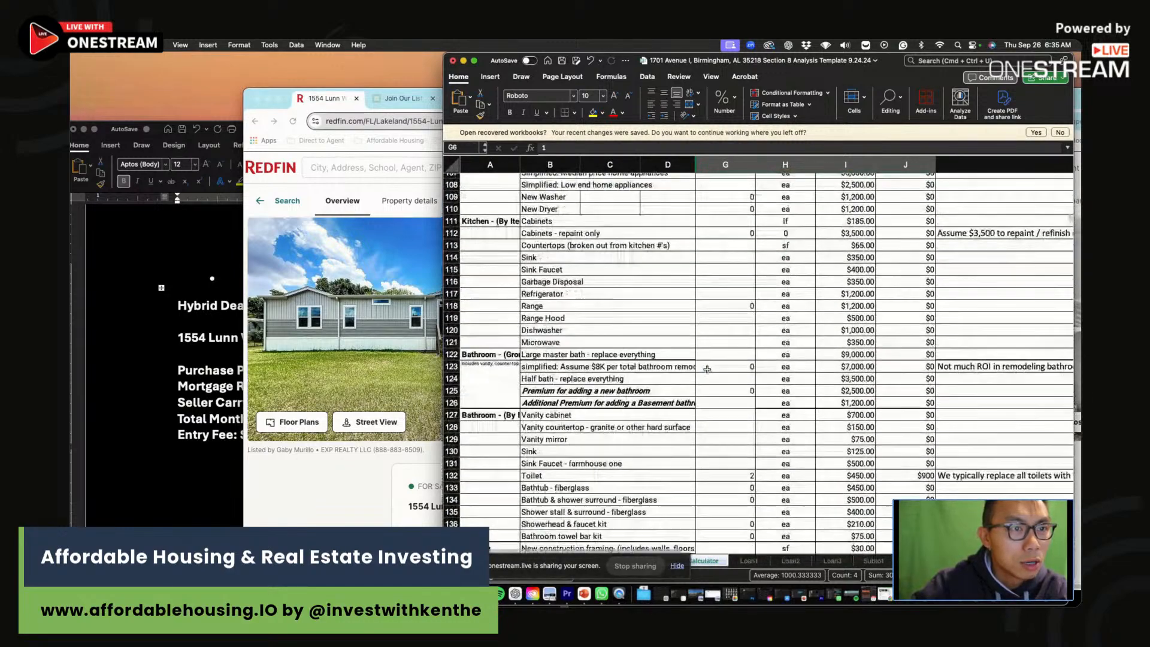
{"action": "scroll", "coordinate": [707, 369], "scroll_direction": "down", "scroll_amount": 20}
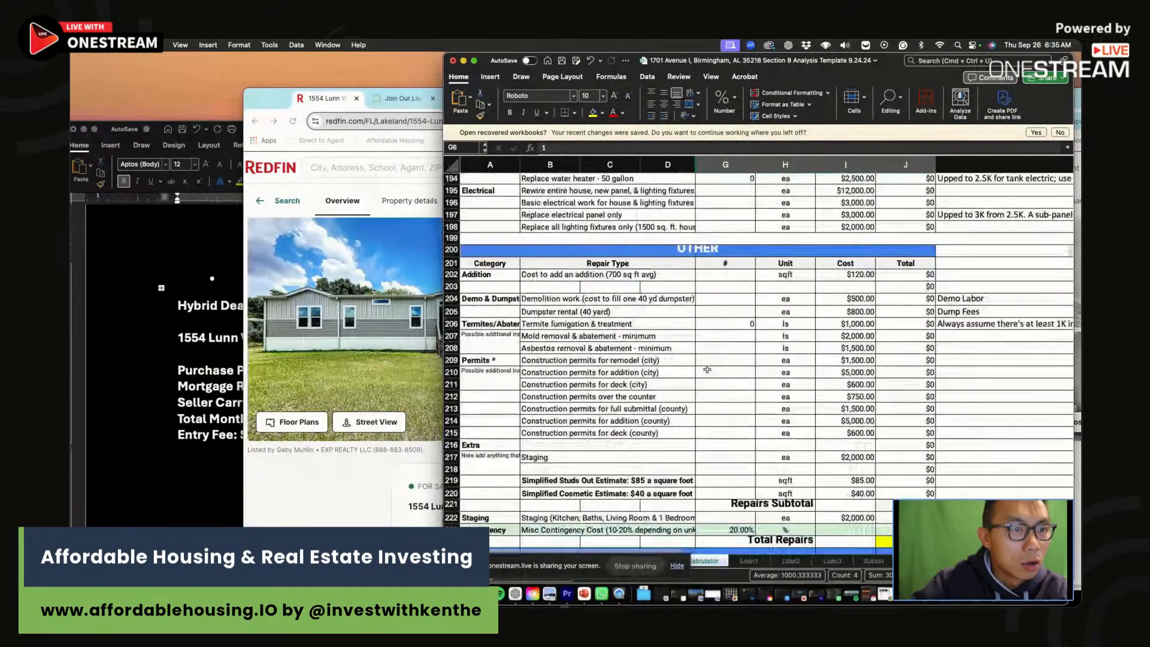
{"action": "left_click", "coordinate": [905, 318]}
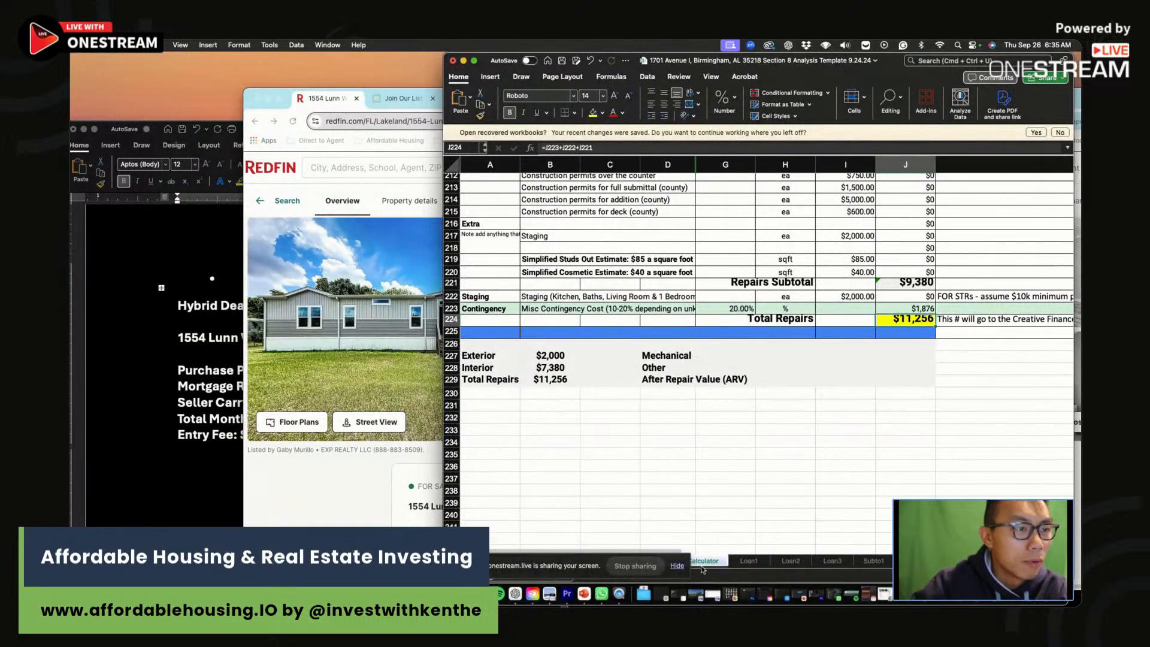
Step: Return to the Creative Finance Analysis sheet to check the updated Reno + Furnishing cost, and consult the deal terms in the Word document
{"action": "left_click", "coordinate": [679, 566]}
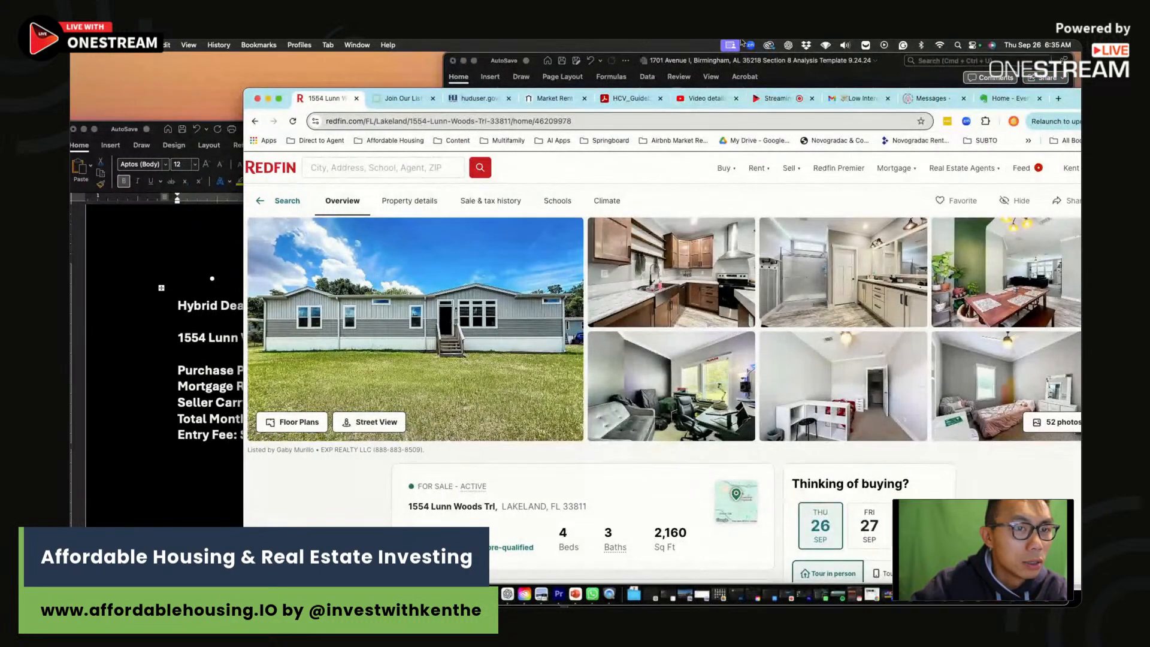
{"action": "left_click", "coordinate": [871, 66]}
{"action": "left_click", "coordinate": [591, 560]}
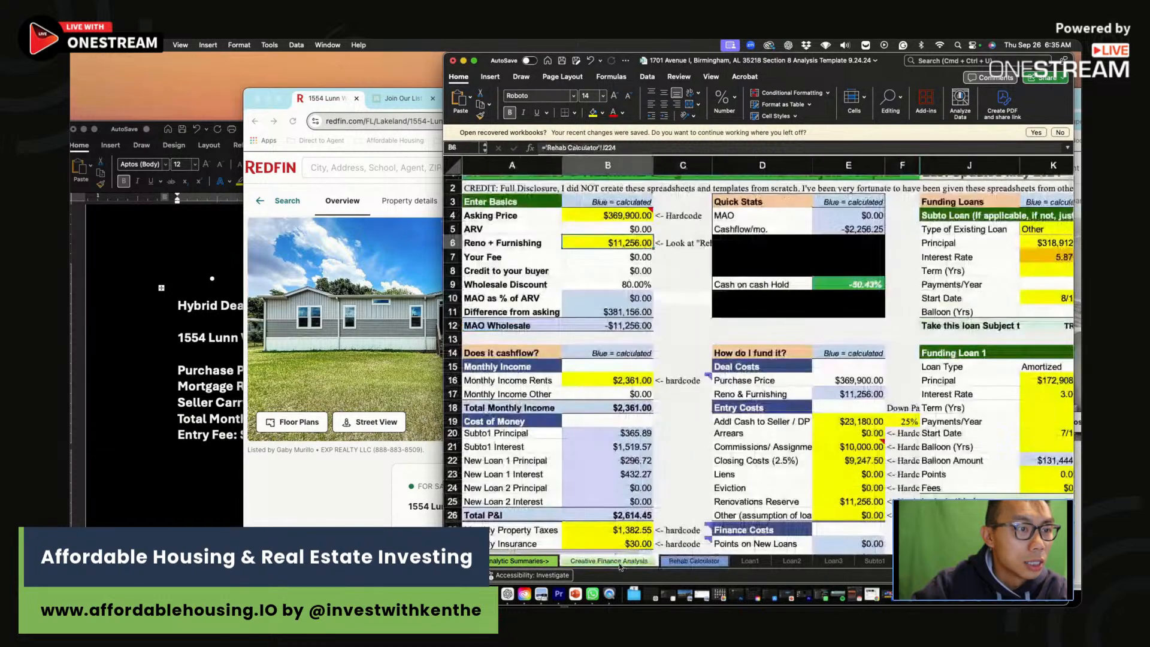
{"action": "left_click", "coordinate": [683, 354]}
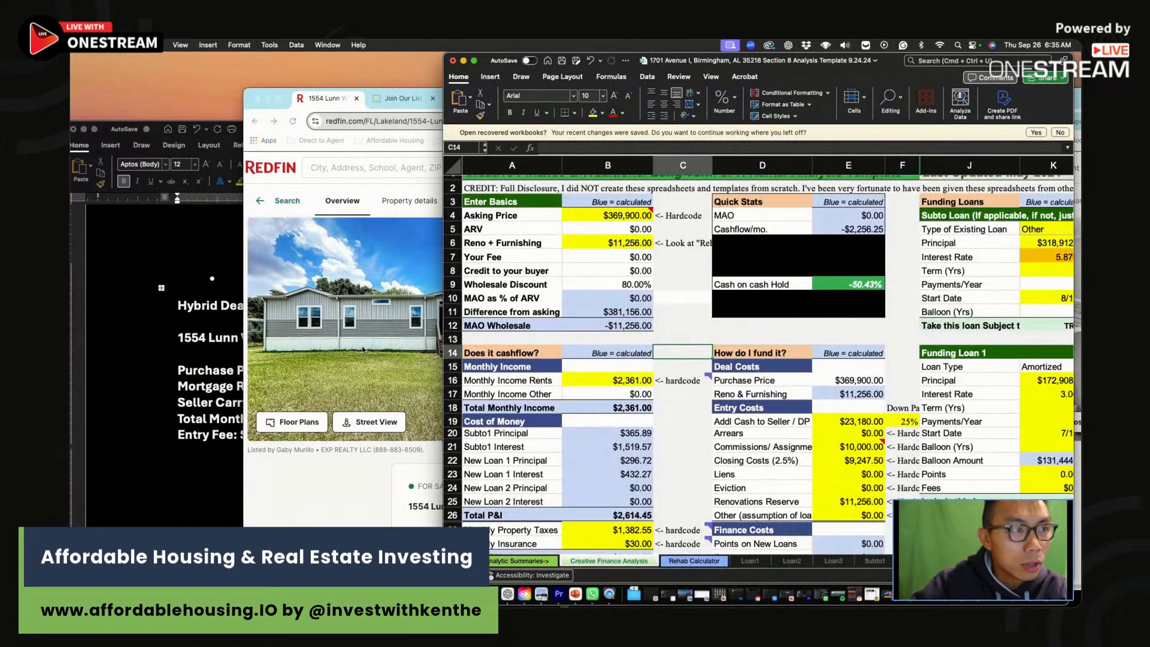
{"action": "left_click", "coordinate": [180, 390]}
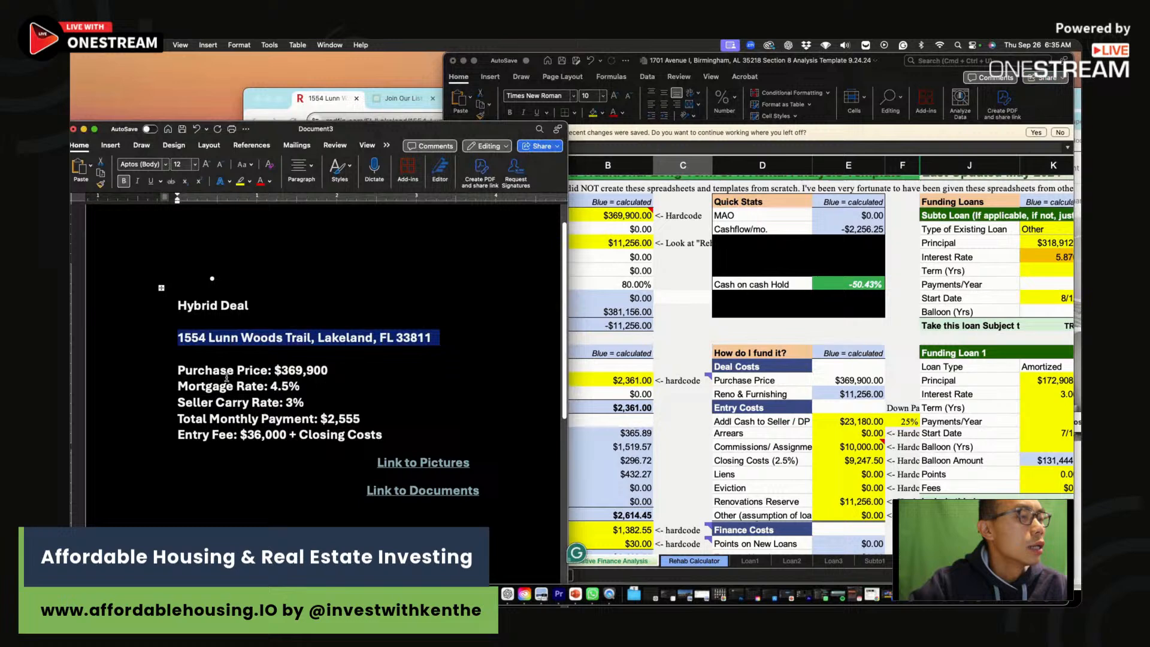
Step: Switch to the Redfin listing and search the page for "county" to identify the property's county
{"action": "left_click", "coordinate": [339, 98]}
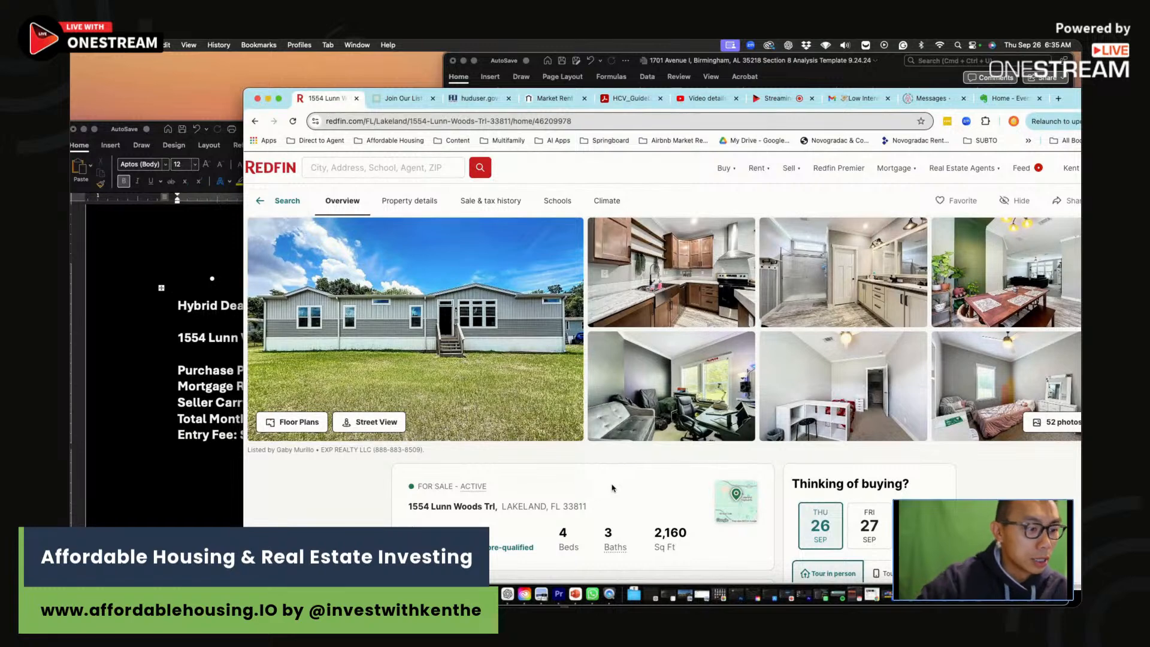
{"action": "key", "text": "super+f"}
{"action": "type", "text": "county"}
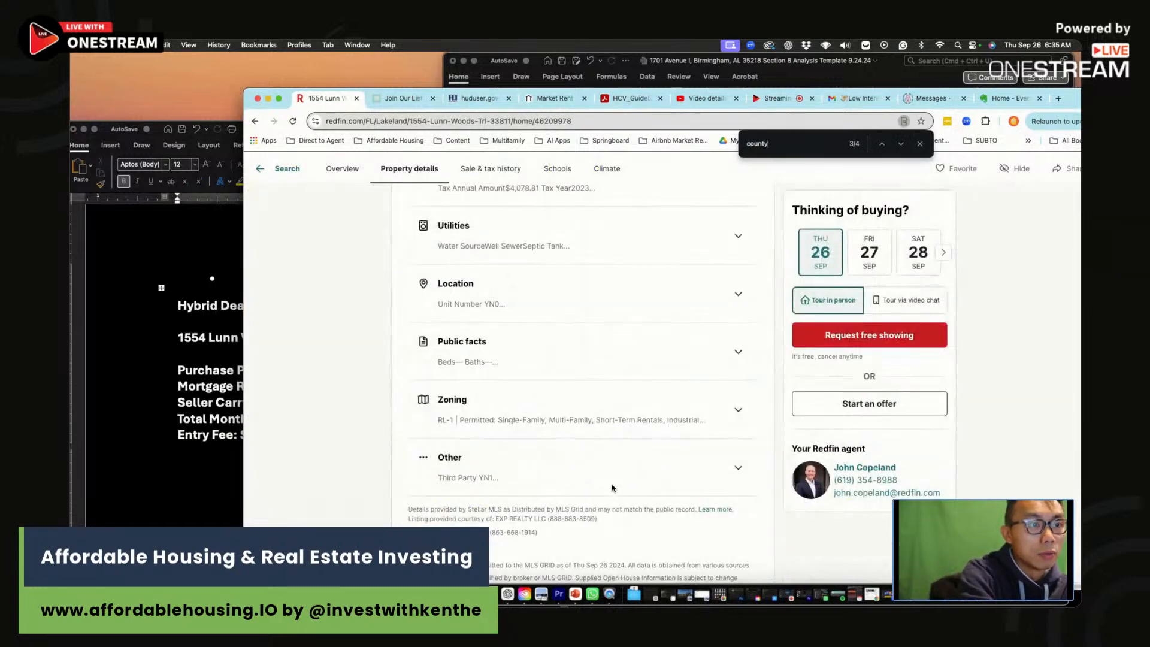
{"action": "key", "text": "Return"}
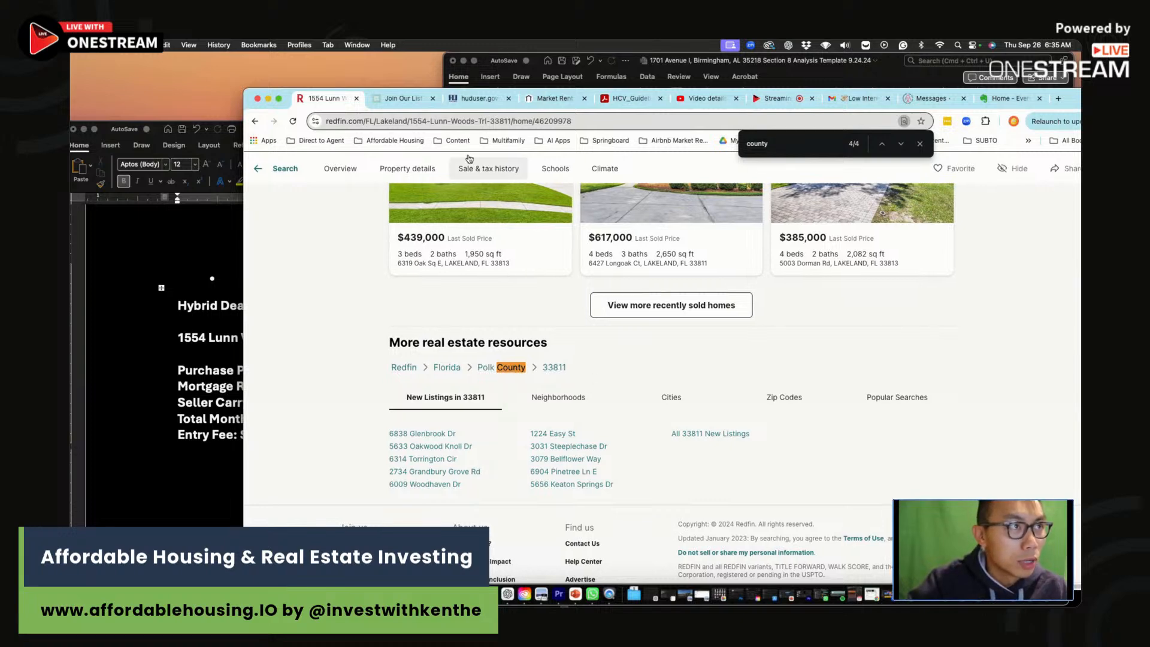
Step: Search the web for "HUD FMR" and open HUD's FY2025 Small Area FMR lookup
{"action": "left_click", "coordinate": [488, 99]}
{"action": "left_click", "coordinate": [494, 121]}
{"action": "type", "text": "HUD FMR"}
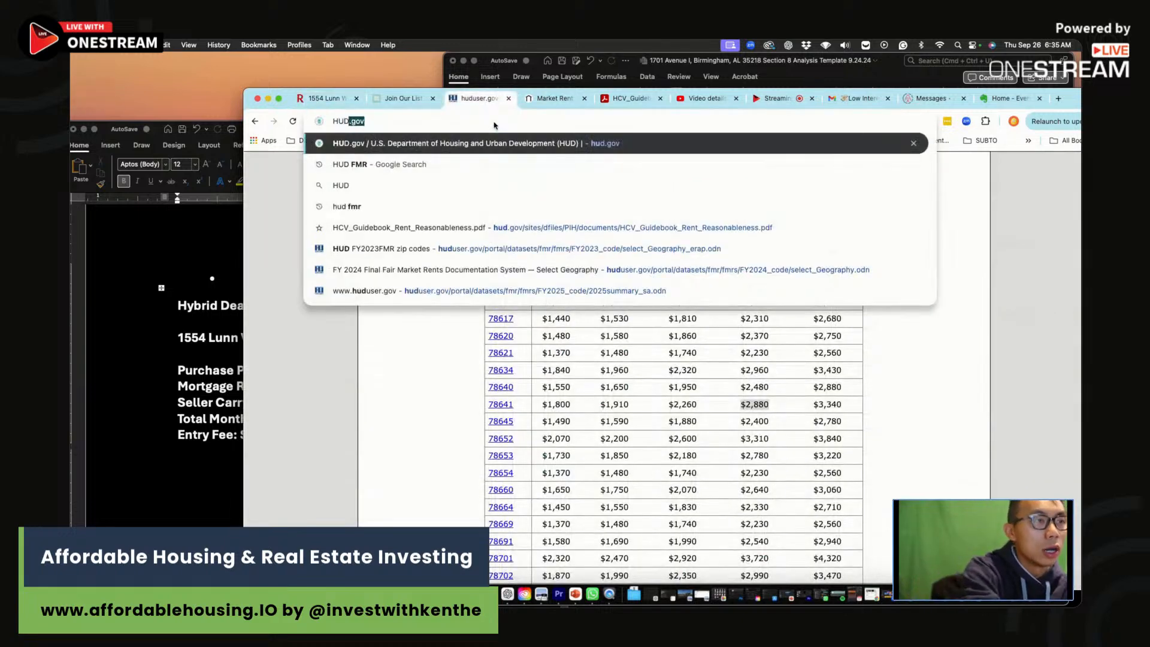
{"action": "key", "text": "Return"}
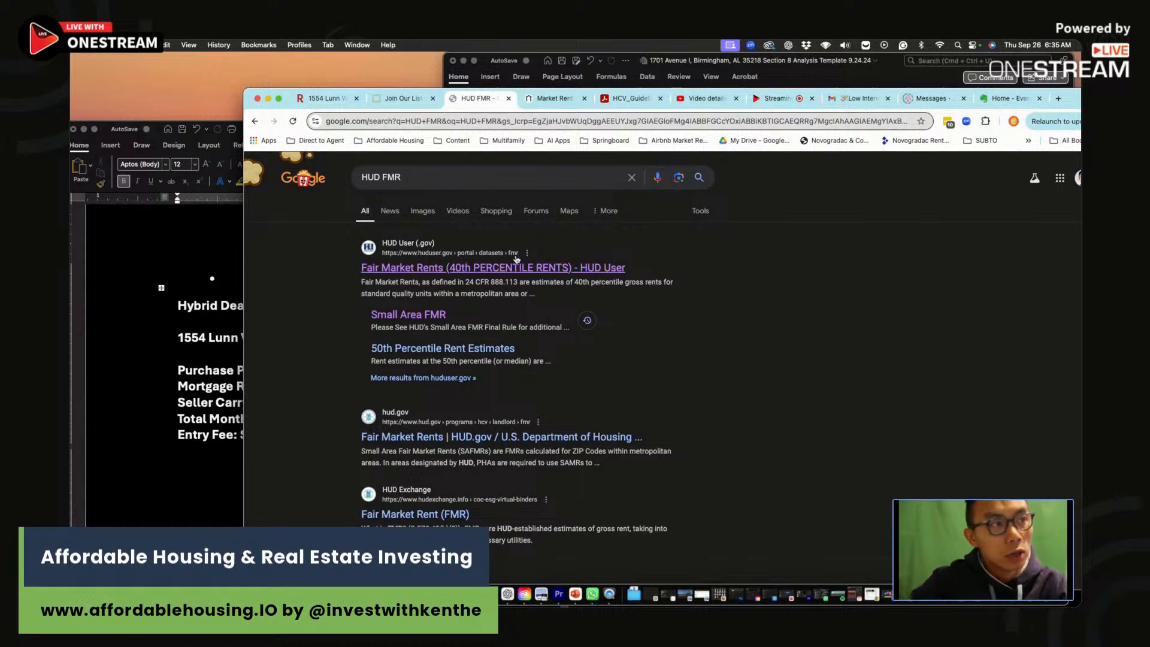
{"action": "scroll", "coordinate": [408, 294], "scroll_direction": "down", "scroll_amount": 15}
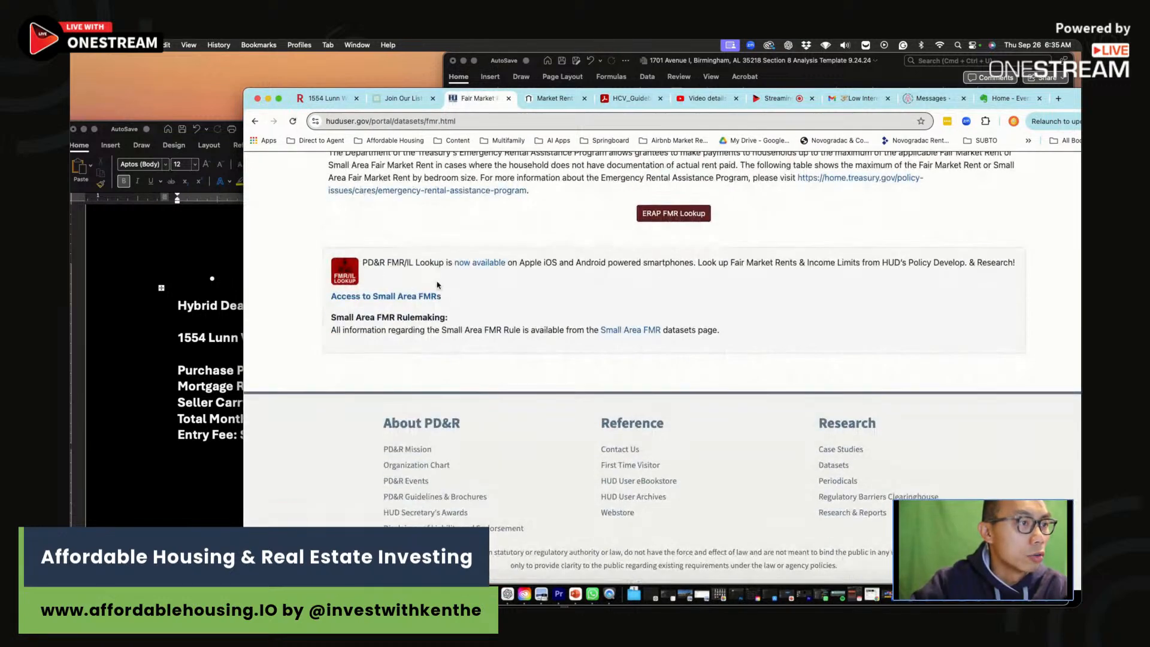
{"action": "left_click", "coordinate": [403, 295]}
{"action": "scroll", "coordinate": [599, 329], "scroll_direction": "down", "scroll_amount": 5}
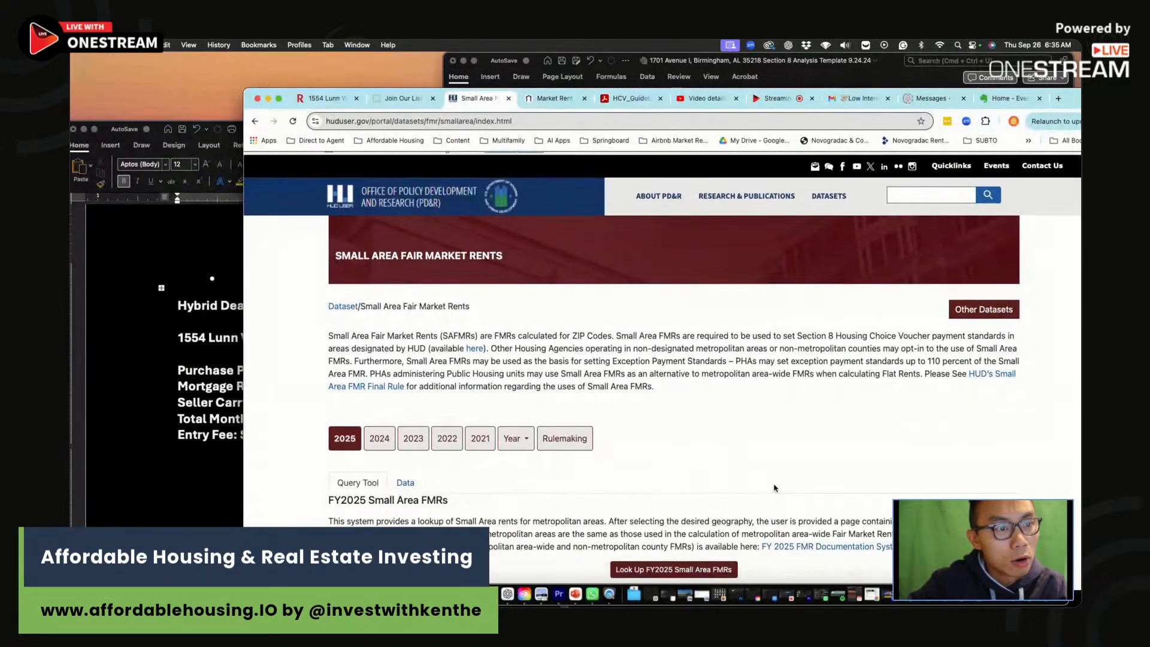
{"action": "left_click", "coordinate": [706, 376]}
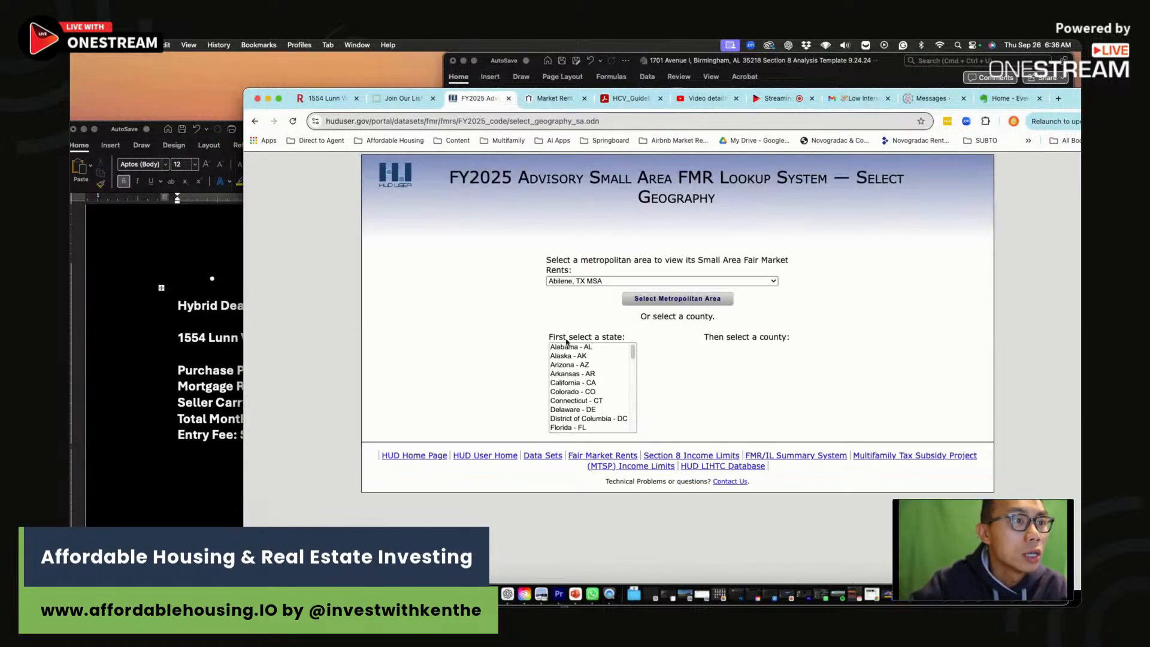
Step: Look up the small area rents for Polk County, Florida, and check the property's ZIP code on the Redfin listing
{"action": "left_click", "coordinate": [593, 426]}
{"action": "left_click", "coordinate": [736, 383]}
{"action": "key", "text": "p"}
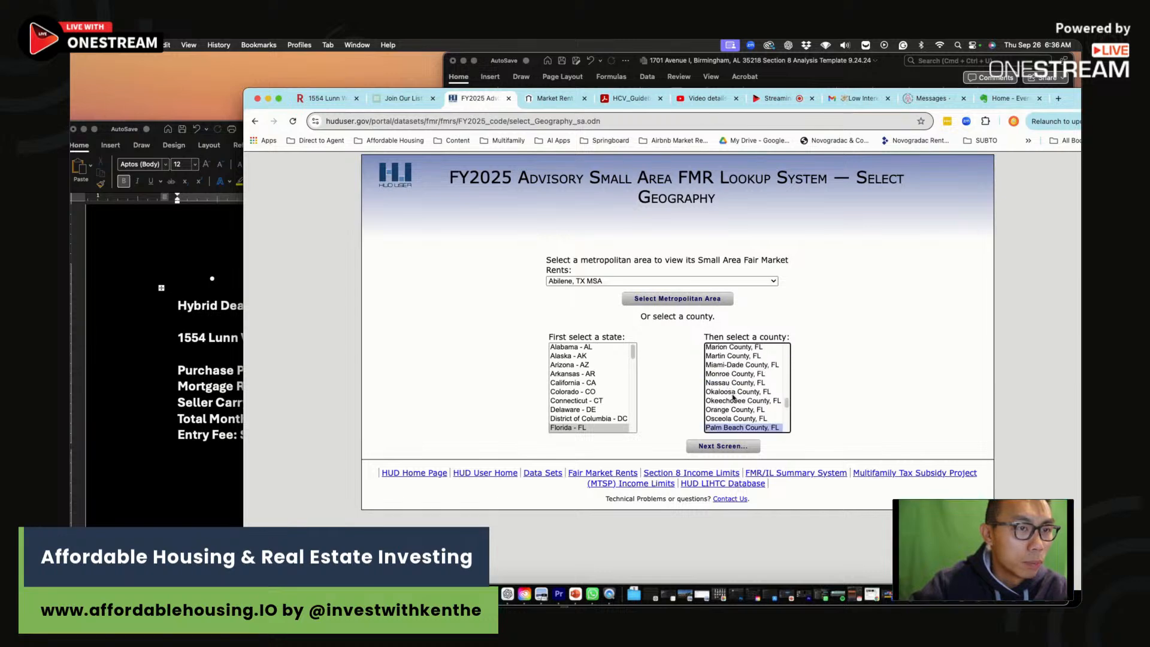
{"action": "scroll", "coordinate": [734, 415], "scroll_direction": "down", "scroll_amount": 1}
{"action": "scroll", "coordinate": [732, 421], "scroll_direction": "down", "scroll_amount": 3}
{"action": "left_click", "coordinate": [730, 363]}
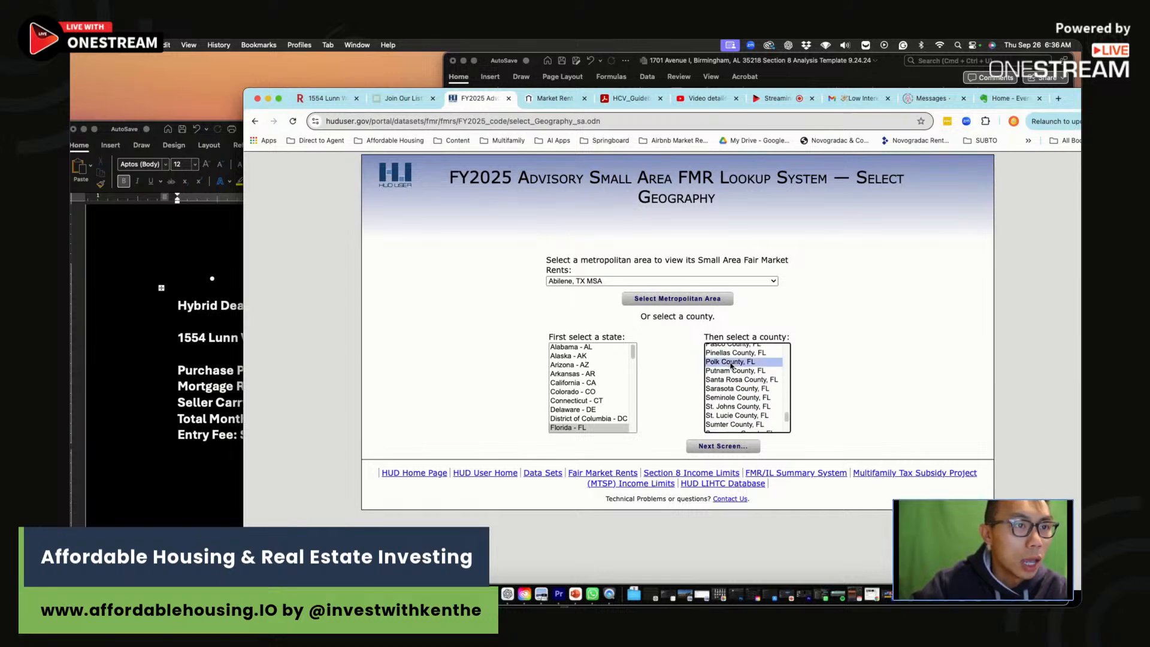
{"action": "left_click", "coordinate": [732, 443]}
{"action": "left_click", "coordinate": [338, 104]}
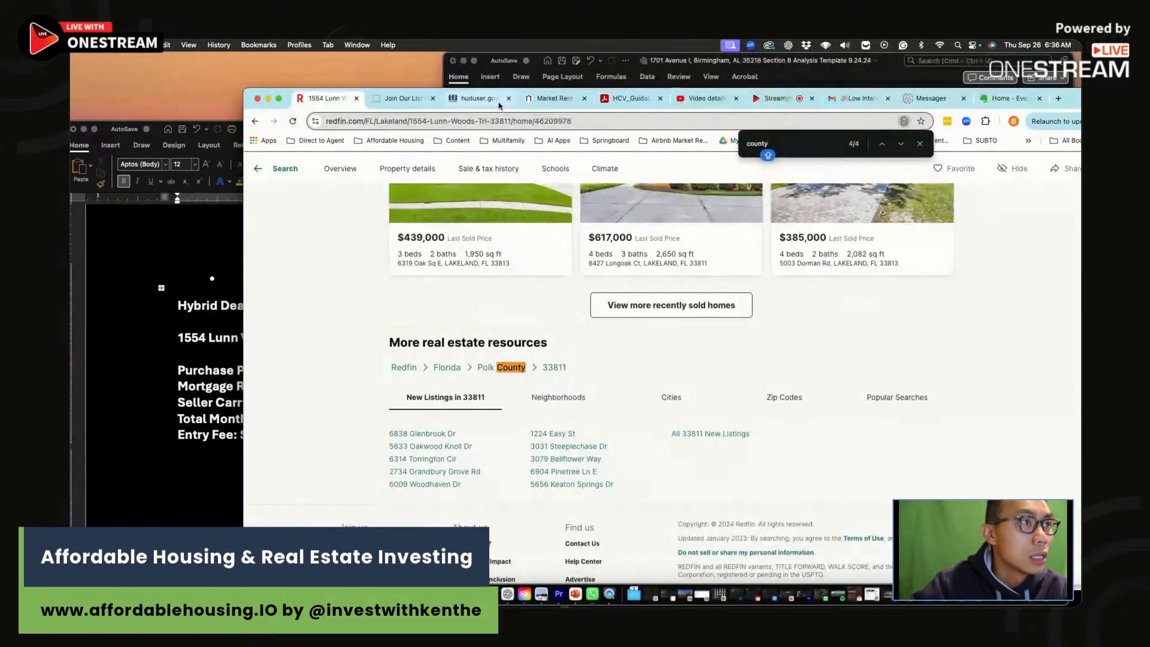
{"action": "left_click", "coordinate": [480, 98]}
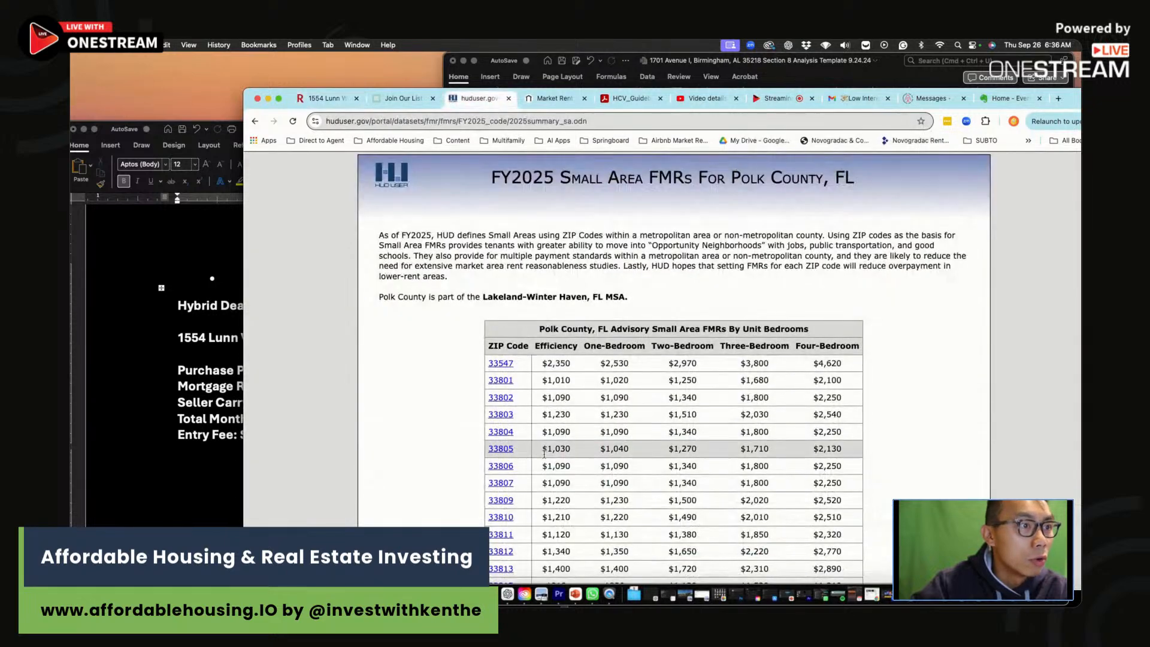
Step: Copy the four-bedroom rent for ZIP 33811, $2,320, from HUD's table into the workbook's 4 bed SAFMR value
{"action": "left_click_drag", "start_coordinate": [546, 534], "coordinate": [852, 540]}
{"action": "left_click_drag", "start_coordinate": [844, 536], "coordinate": [813, 536]}
{"action": "key", "text": "super+c"}
{"action": "key", "text": "super+Tab"}
{"action": "key", "text": "super+Tab"}
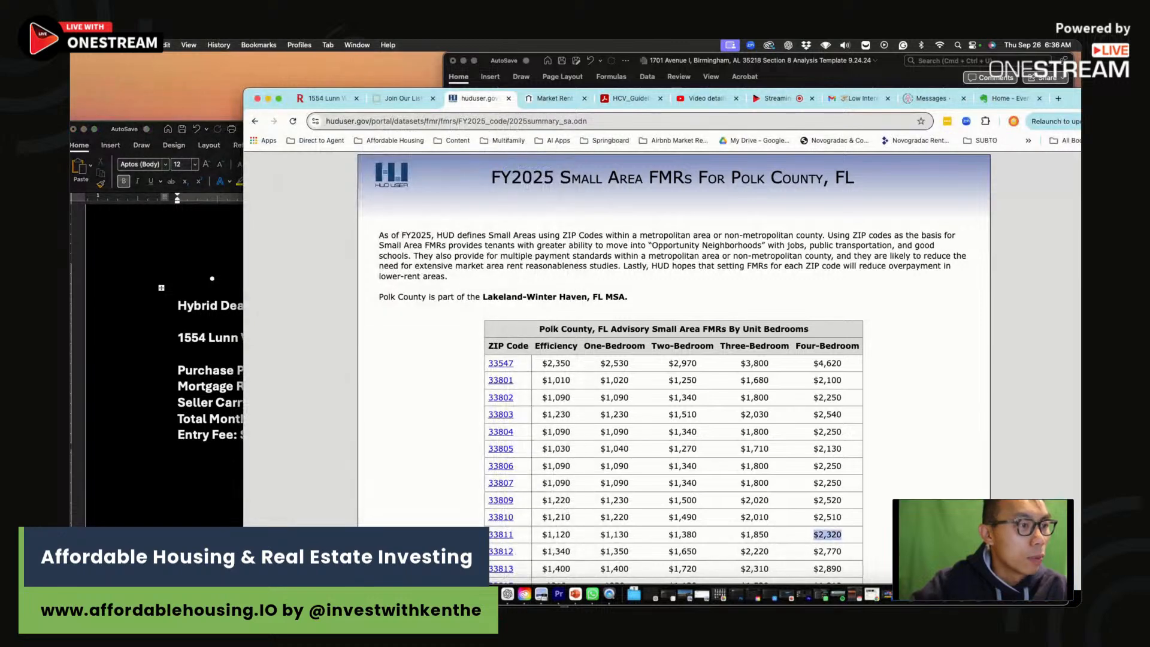
{"action": "key", "text": "super+Tab"}
{"action": "scroll", "coordinate": [630, 454], "scroll_direction": "down", "scroll_amount": 10}
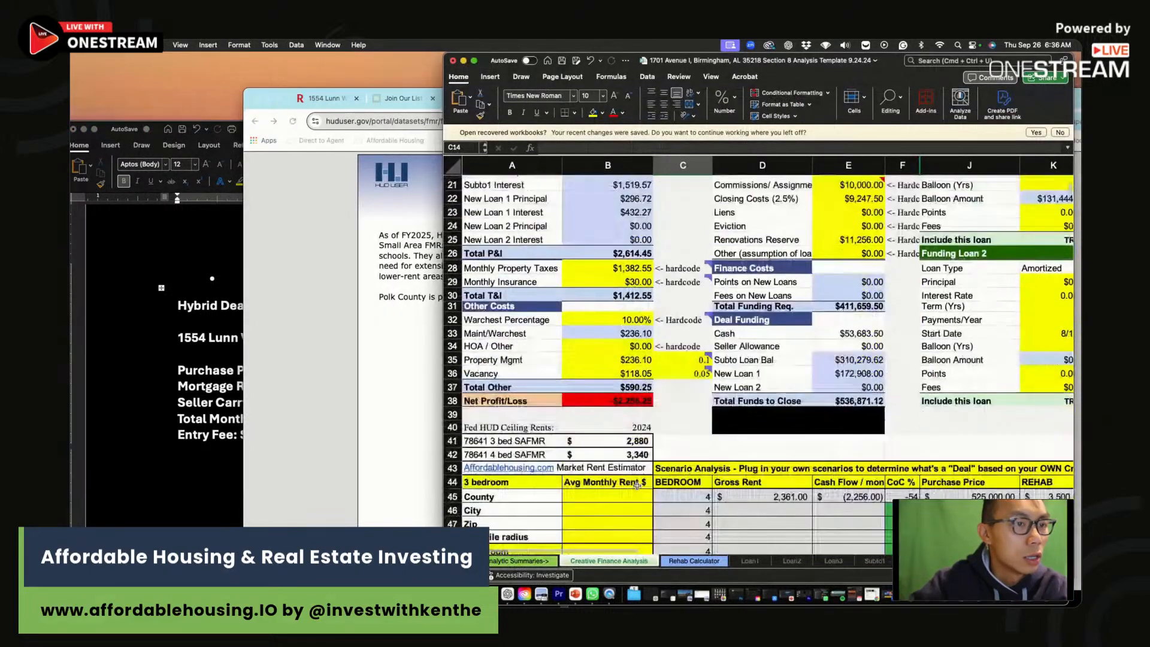
{"action": "left_click", "coordinate": [631, 454]}
{"action": "key", "text": "super+v"}
Step: Set the 3 bed SAFMR value to 1,850, using HUD's three-bedroom rent for ZIP 33811
{"action": "key", "text": "Up"}
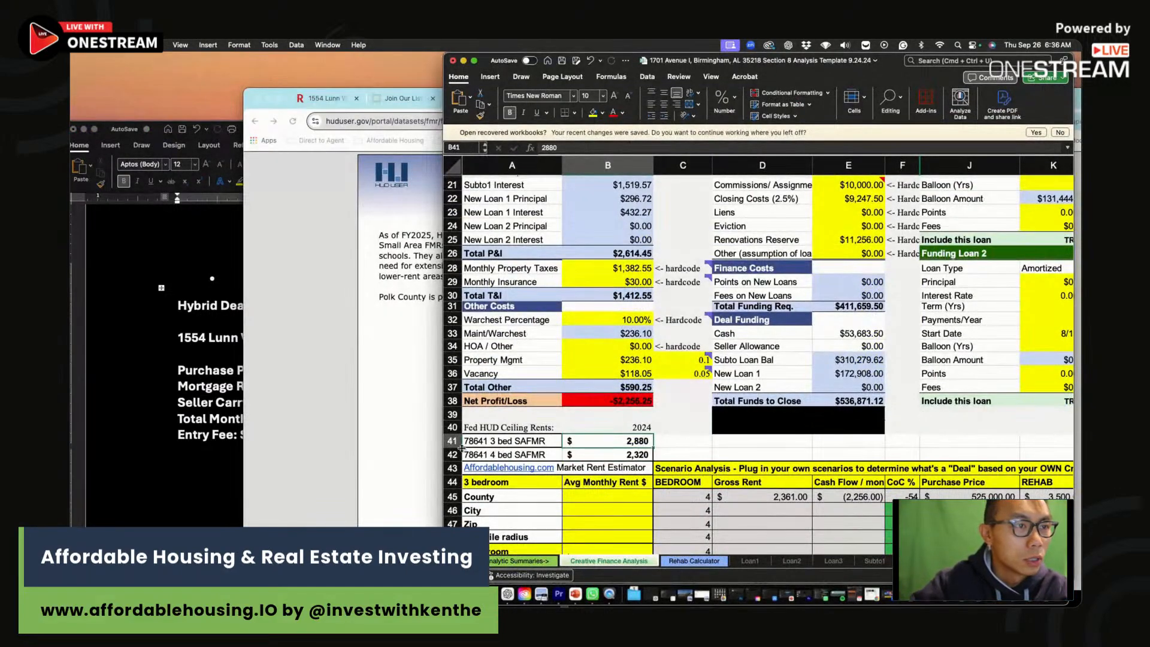
{"action": "key", "text": "super+Tab"}
{"action": "key", "text": "super+Tab"}
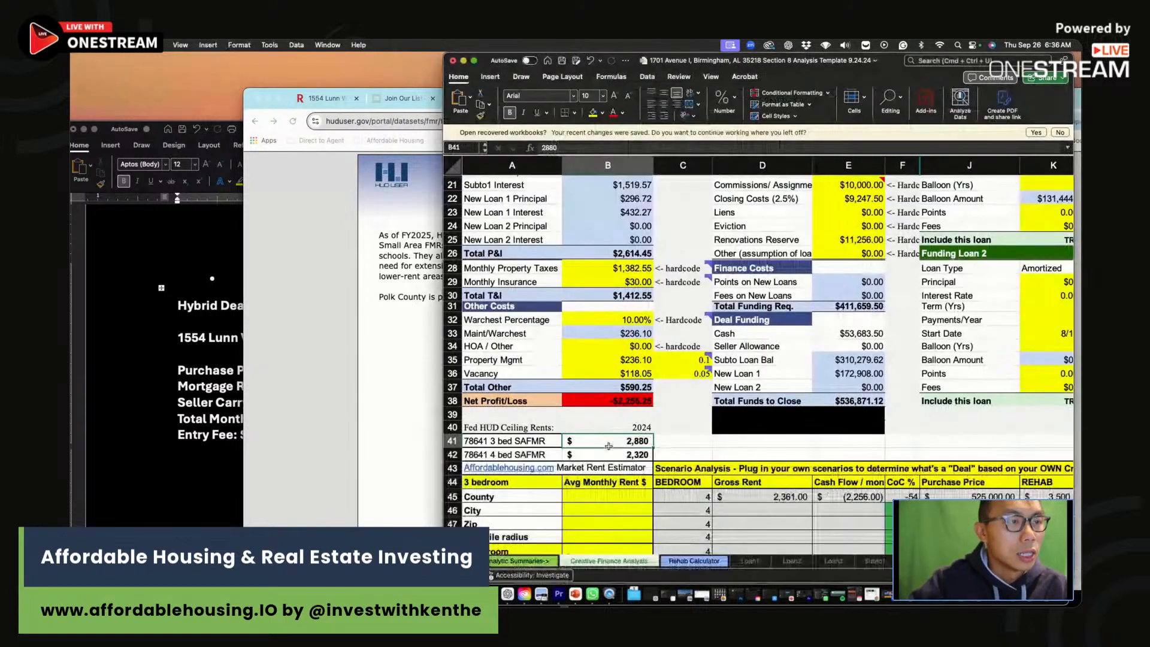
{"action": "type", "text": "1850"}
{"action": "key", "text": "Return"}
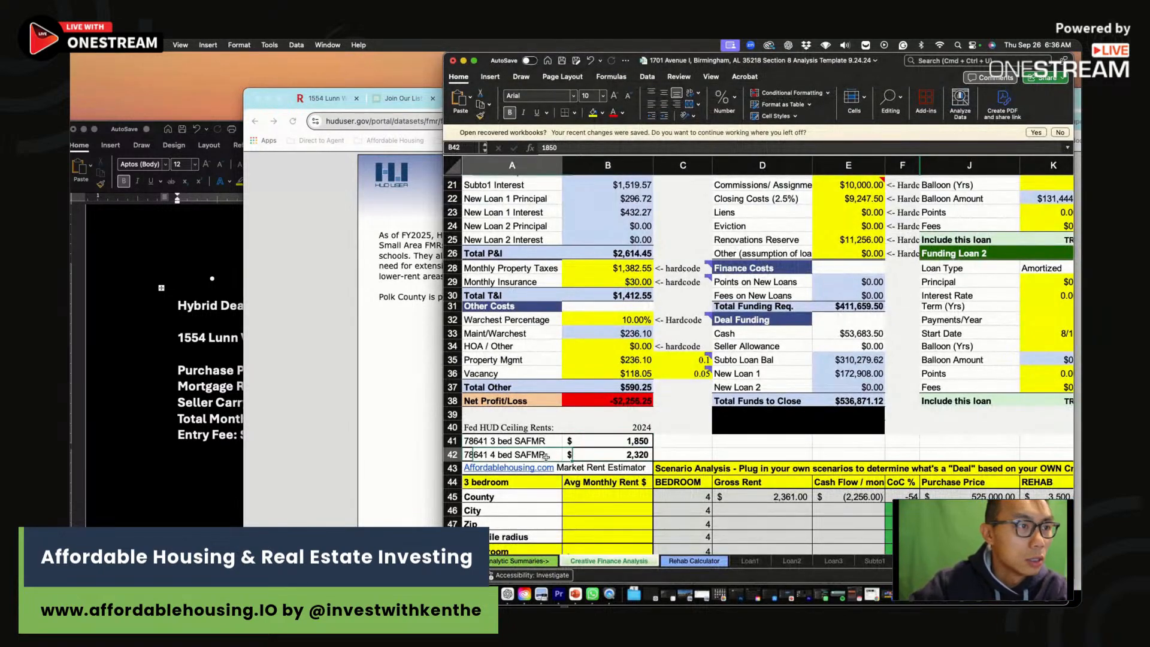
Step: Change the ZIP code in both SAFMR labels to 33811, keeping them as "33811 3 bed SAFMR" and "33811 4 bed SAFMR"
{"action": "key", "text": "super+Tab"}
{"action": "key", "text": "super+Tab"}
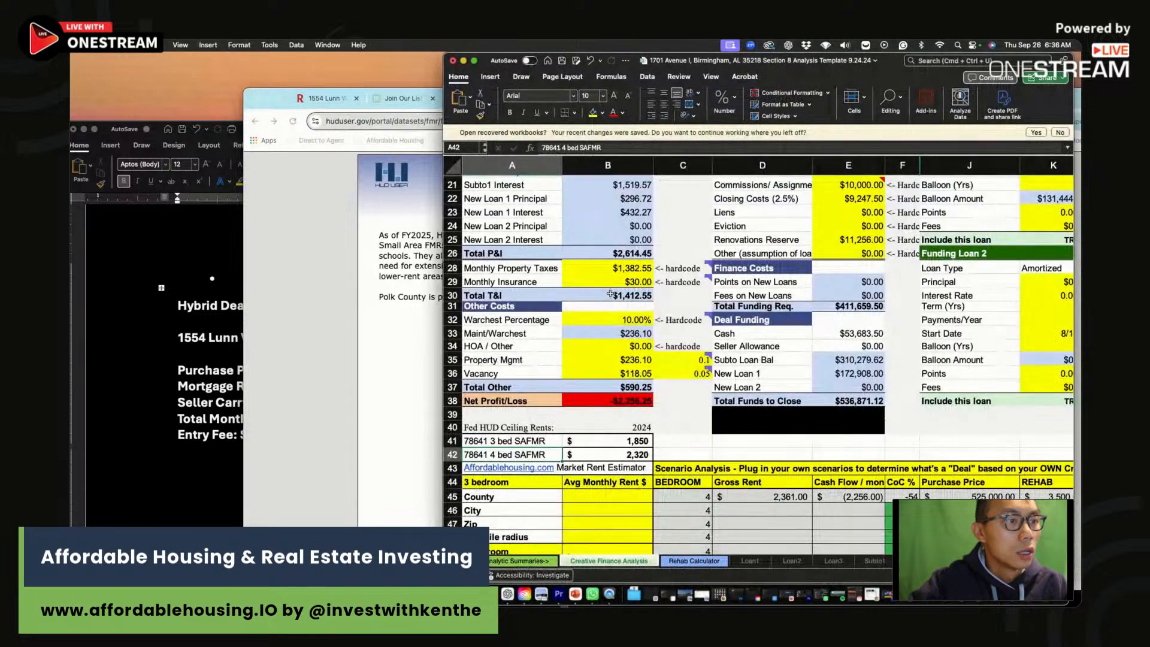
{"action": "type", "text": "3"}
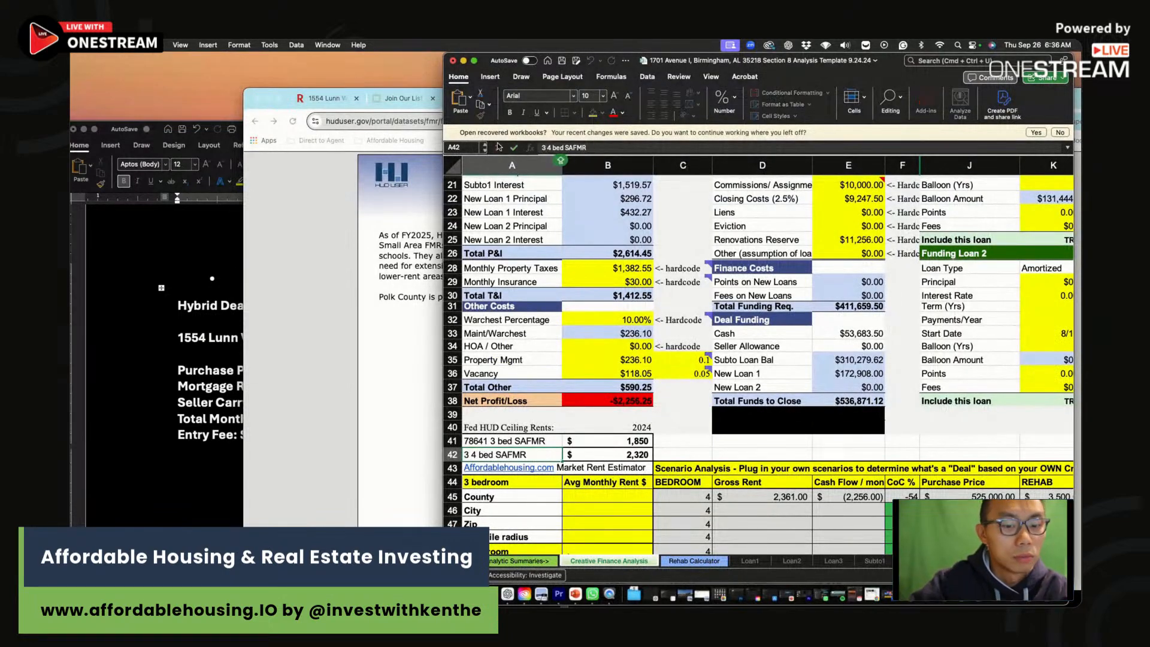
{"action": "type", "text": "3811"}
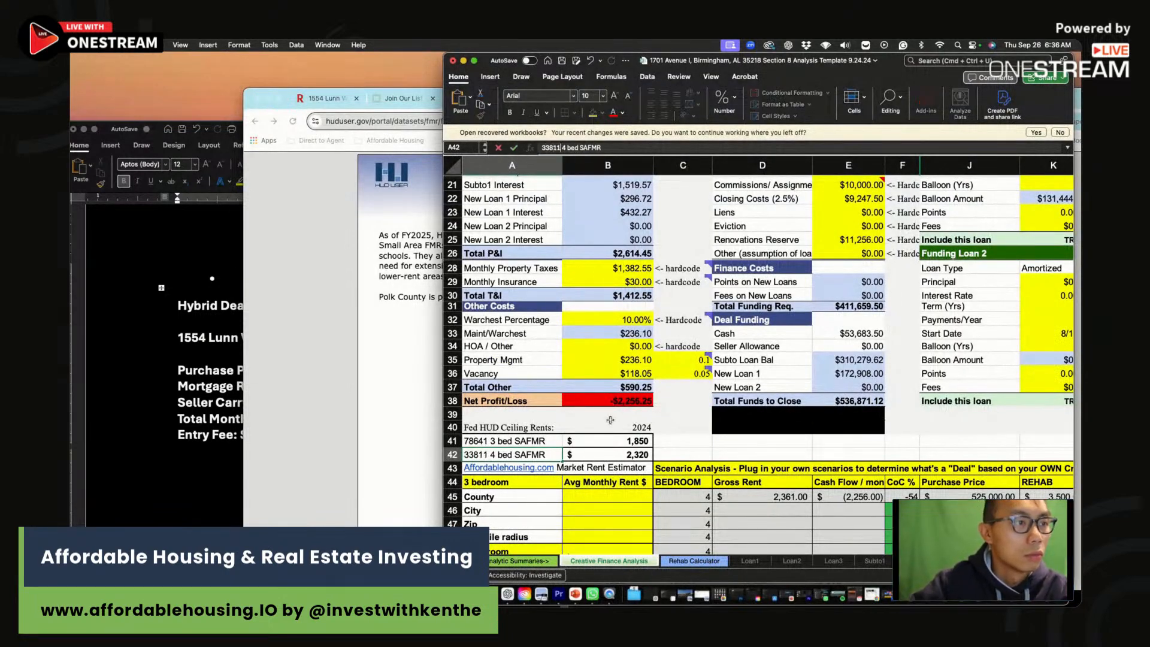
{"action": "key", "text": "Return"}
{"action": "key", "text": "Up"}
{"action": "key", "text": "super+c"}
{"action": "left_click", "coordinate": [520, 439]}
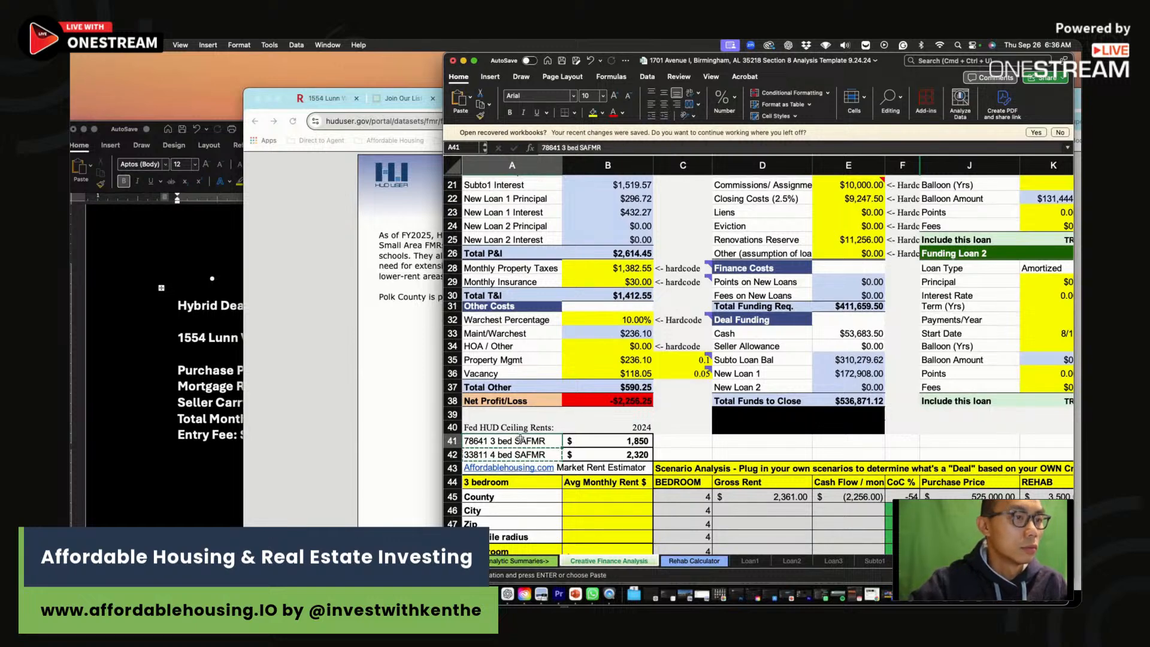
{"action": "left_click", "coordinate": [564, 147]}
{"action": "key", "text": "BackSpace"}
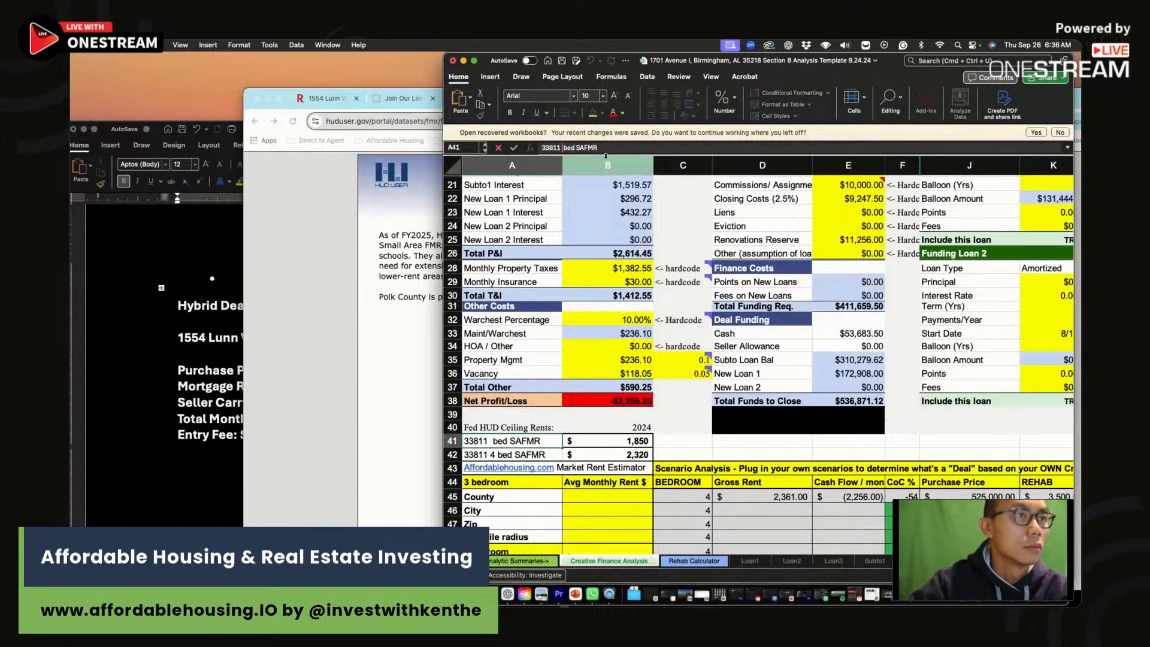
{"action": "type", "text": "3"}
{"action": "key", "text": "Return"}
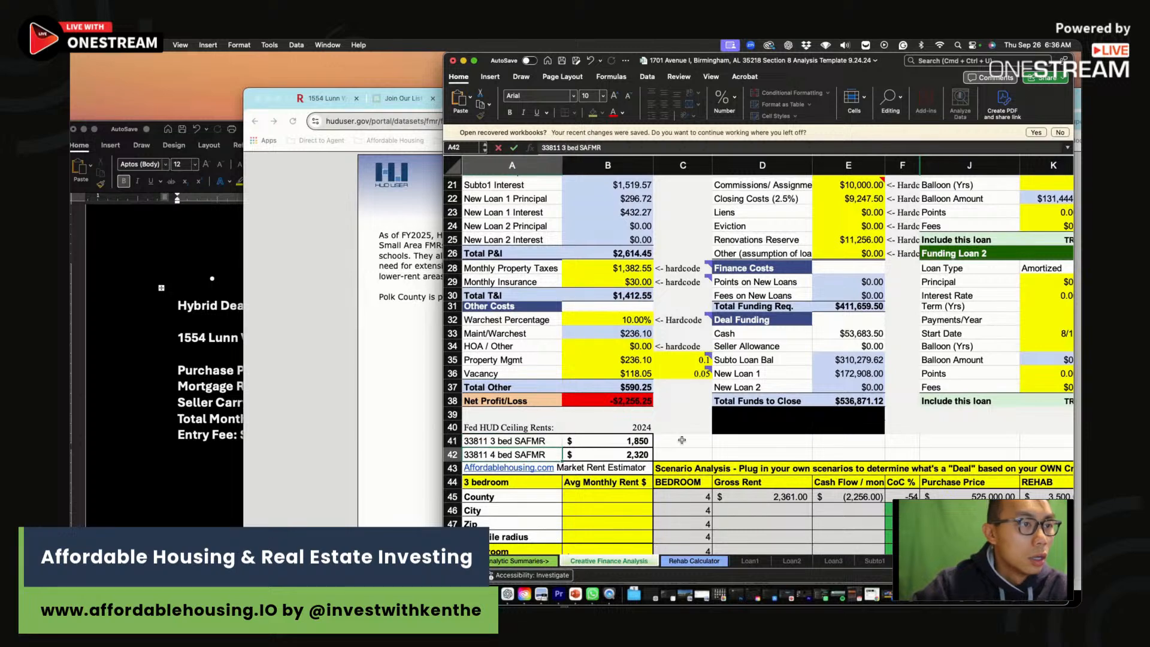
Step: Clear the old average monthly rent entries in the market rent estimator table and return to the browser's HUD rent table
{"action": "scroll", "coordinate": [680, 439], "scroll_direction": "down", "scroll_amount": 3}
{"action": "left_click_drag", "start_coordinate": [635, 482], "coordinate": [638, 525]}
{"action": "key", "text": "Delete"}
{"action": "left_click", "coordinate": [384, 374]}
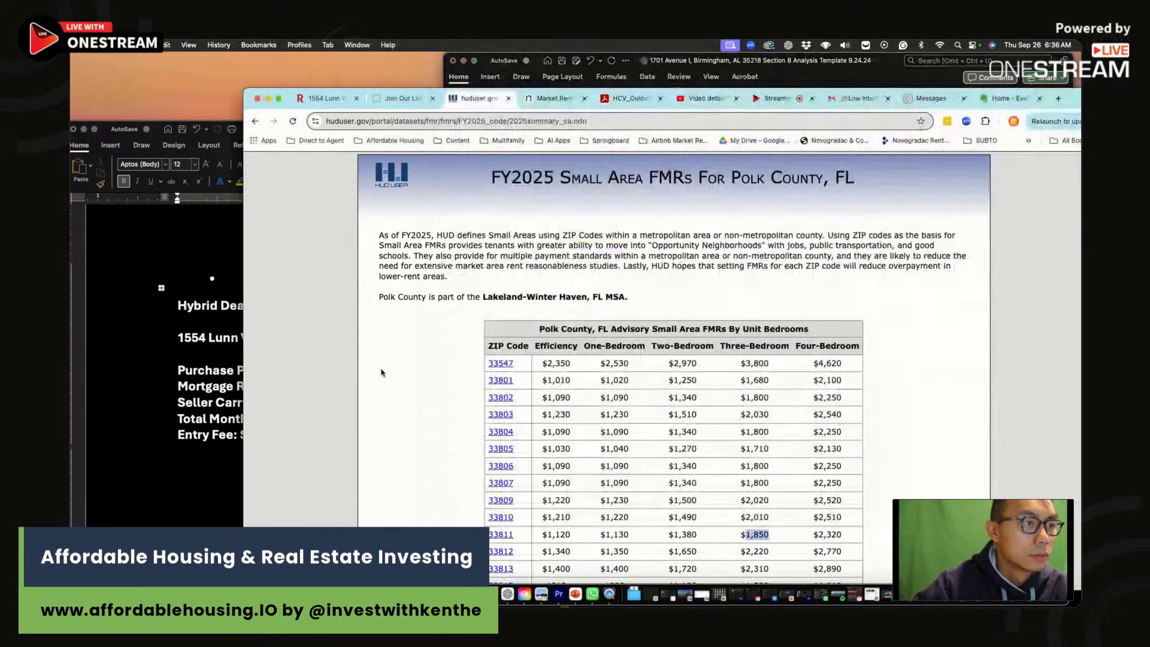
Step: Copy the estimator's radius rent for the four-bedroom address, $2,211, into the workbook's 4 bedroom "0.55 mile radius" average monthly rent
{"action": "left_click", "coordinate": [549, 98]}
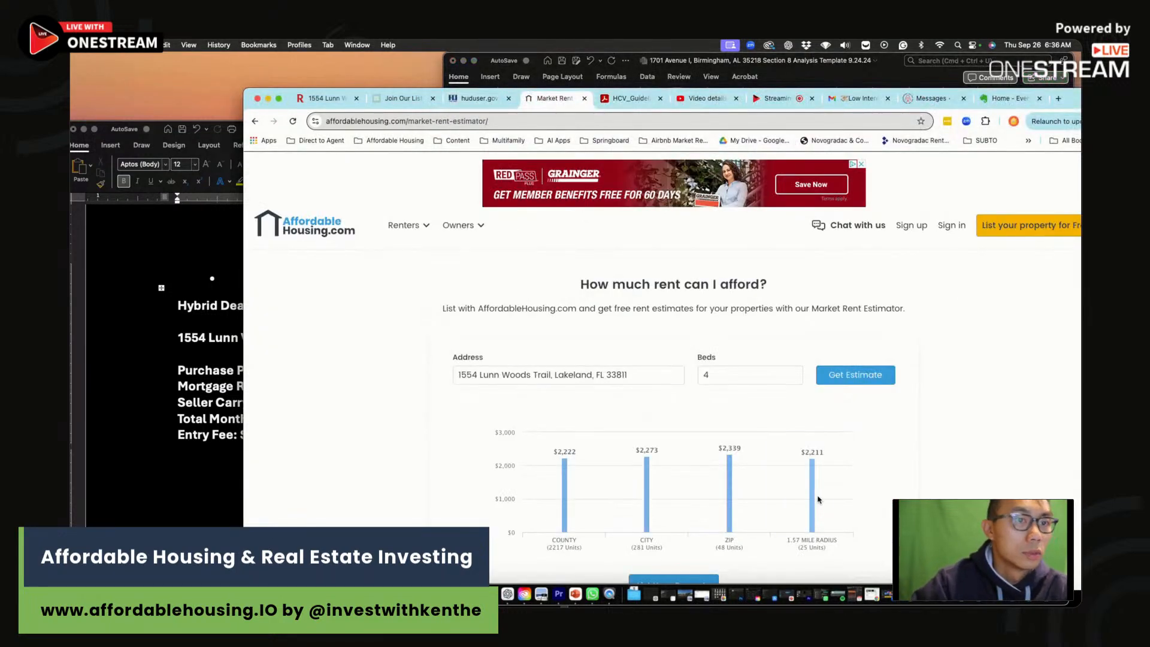
{"action": "key", "text": "super+Tab"}
{"action": "scroll", "coordinate": [638, 420], "scroll_direction": "down", "scroll_amount": 2}
{"action": "left_click", "coordinate": [638, 435]}
{"action": "type", "text": "2"}
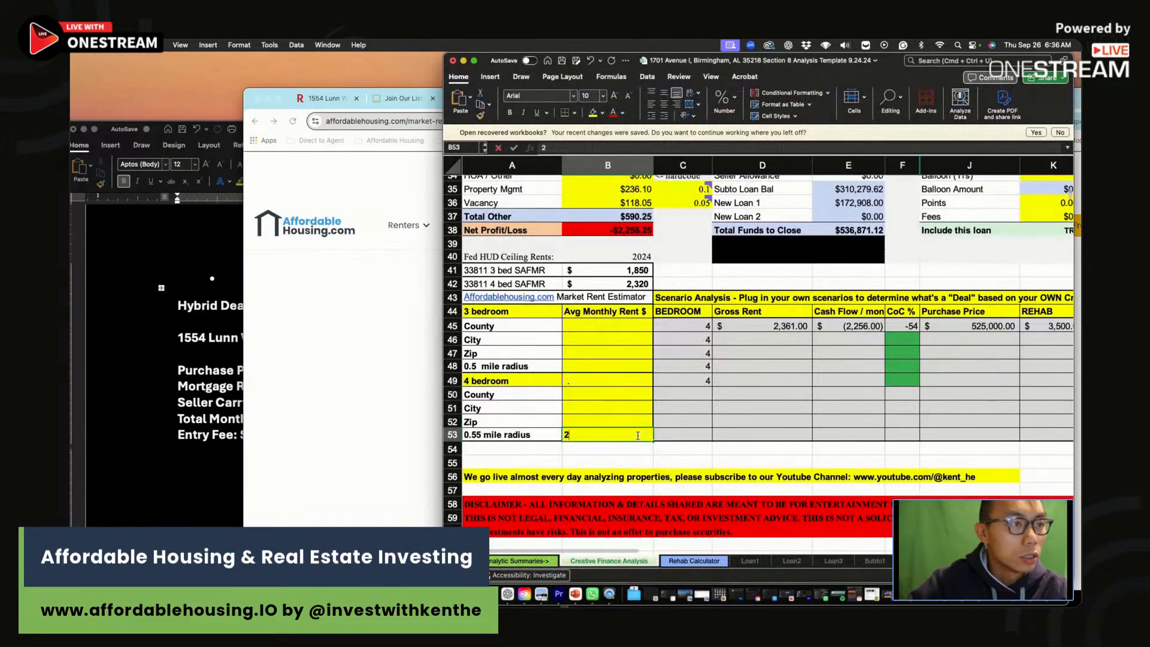
{"action": "type", "text": "111"}
{"action": "key", "text": "Return"}
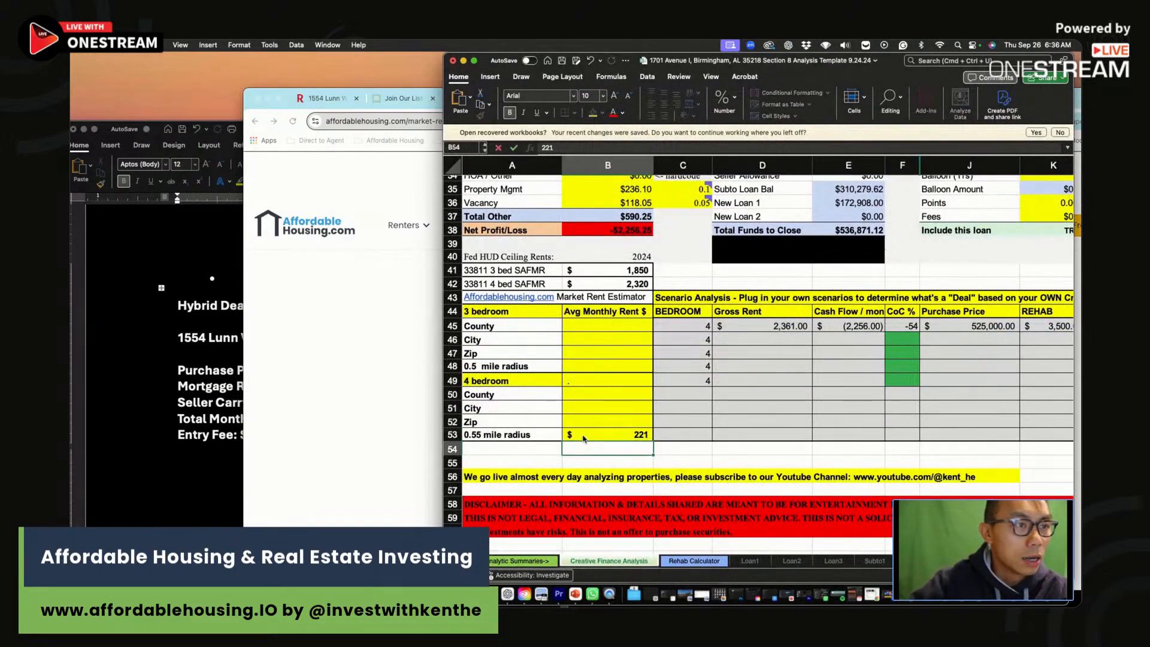
{"action": "left_click", "coordinate": [590, 435]}
{"action": "type", "text": "2211"}
{"action": "key", "text": "Return"}
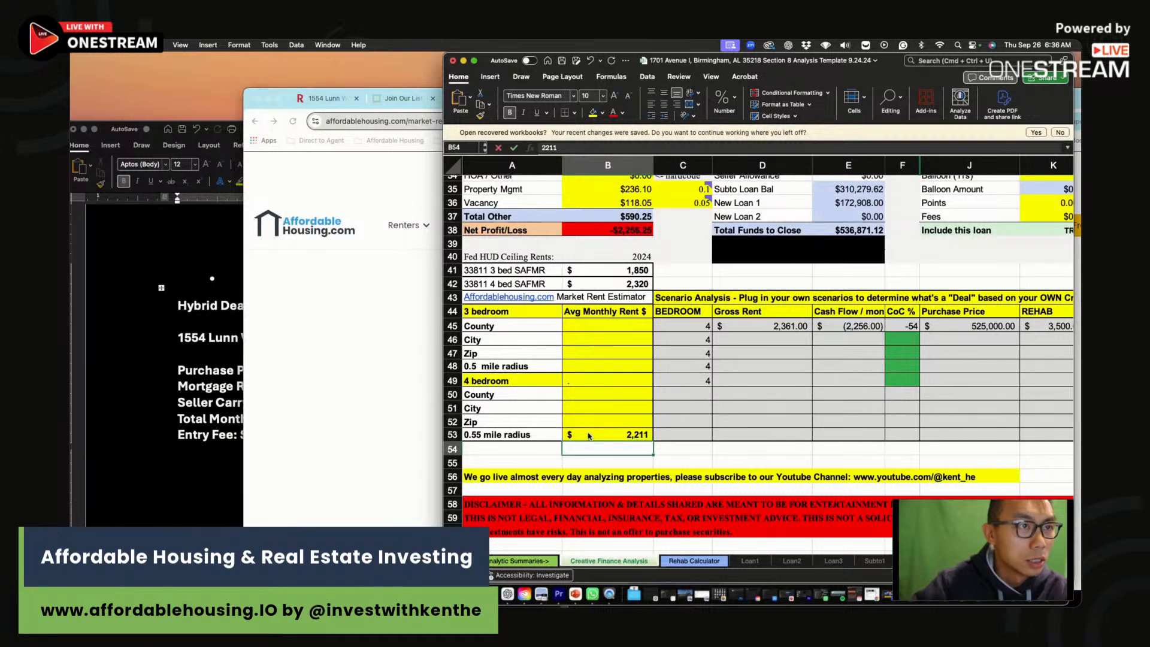
Step: Check the radius used by the market rent estimator and relabel the 4 bedroom radius row as "1.5 mile radius"
{"action": "key", "text": "super+Tab"}
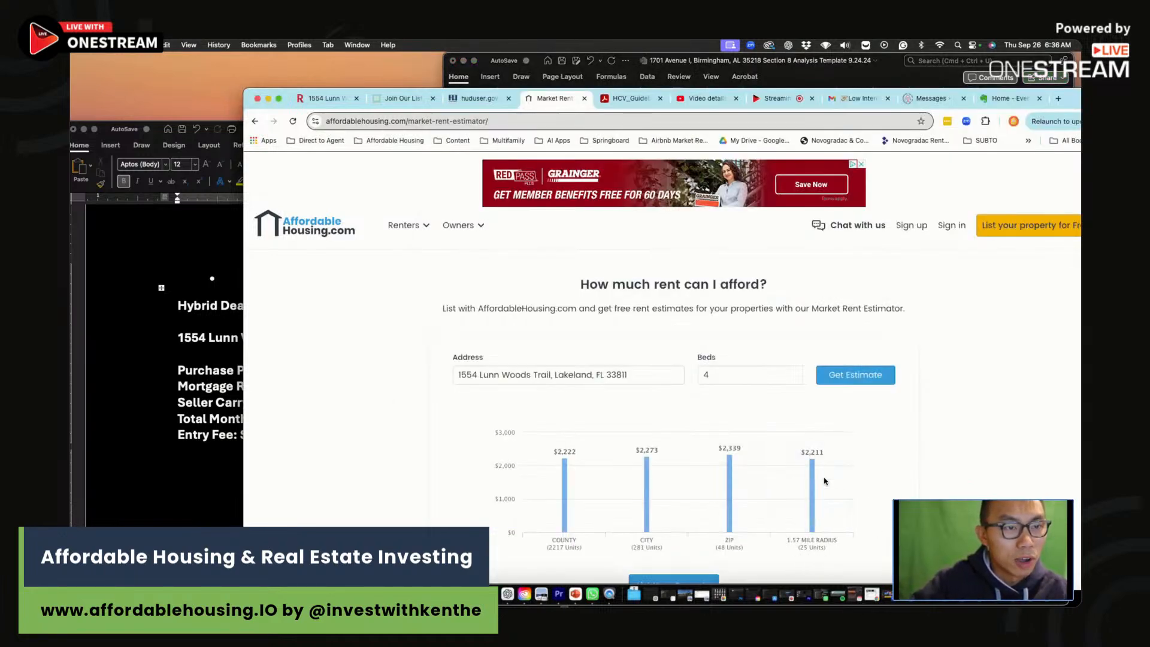
{"action": "key", "text": "super+Tab"}
{"action": "left_click", "coordinate": [640, 282]}
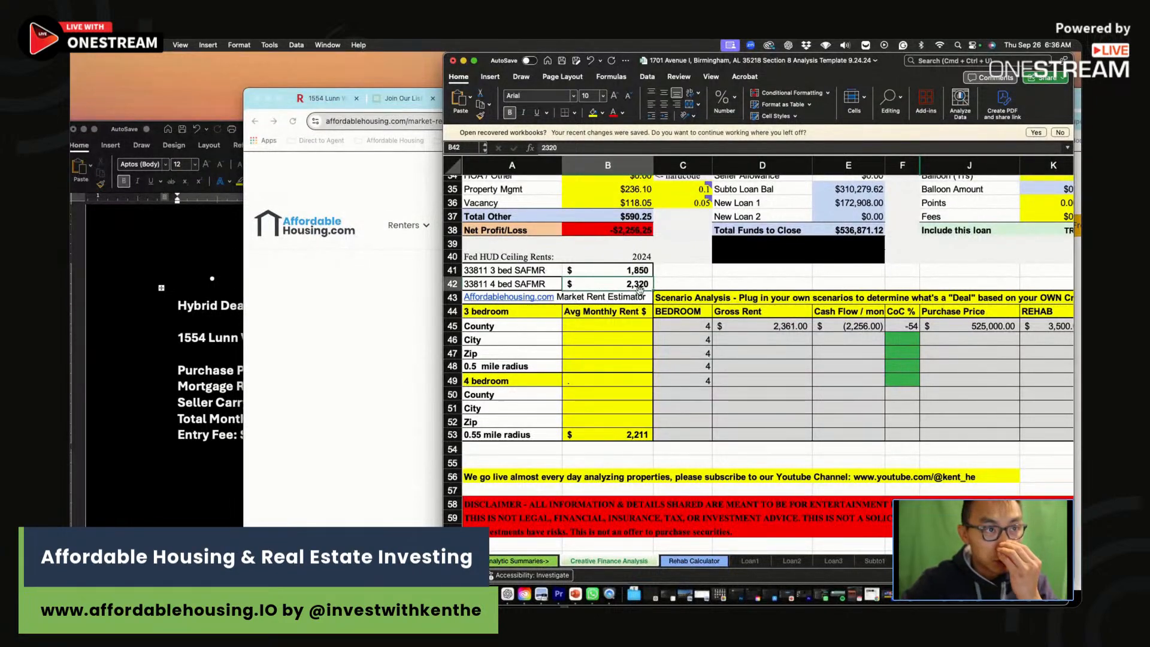
{"action": "key", "text": "super+Tab"}
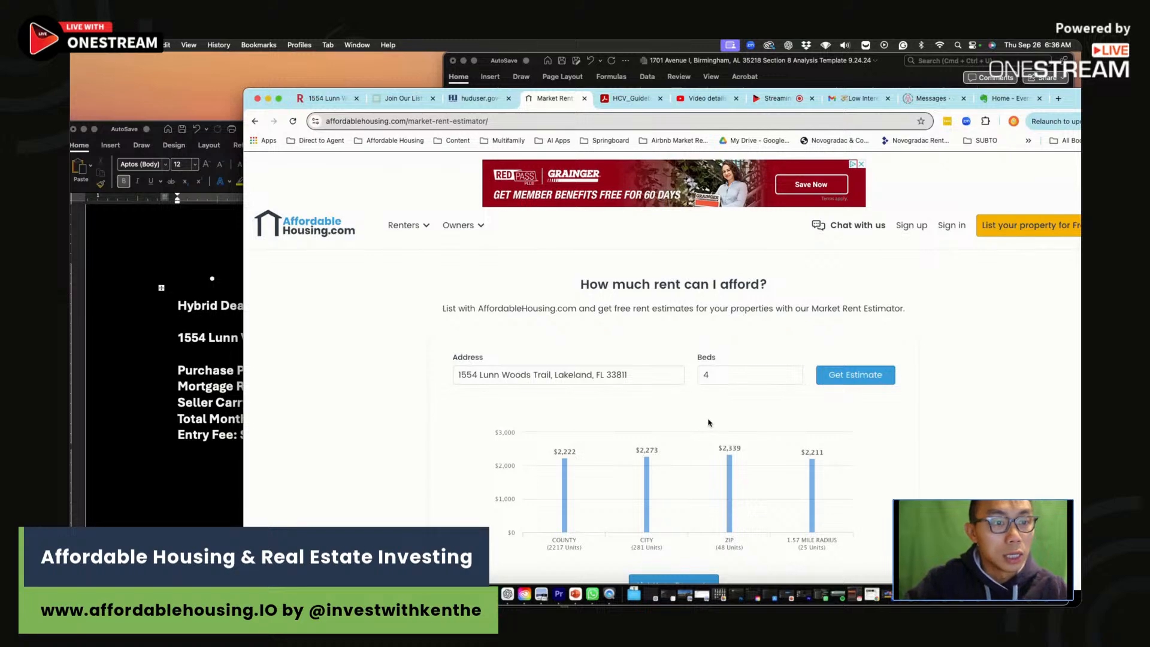
{"action": "key", "text": "super+Tab"}
{"action": "left_click", "coordinate": [532, 435]}
{"action": "left_click_drag", "start_coordinate": [556, 148], "coordinate": [496, 146]}
{"action": "type", "text": "1"}
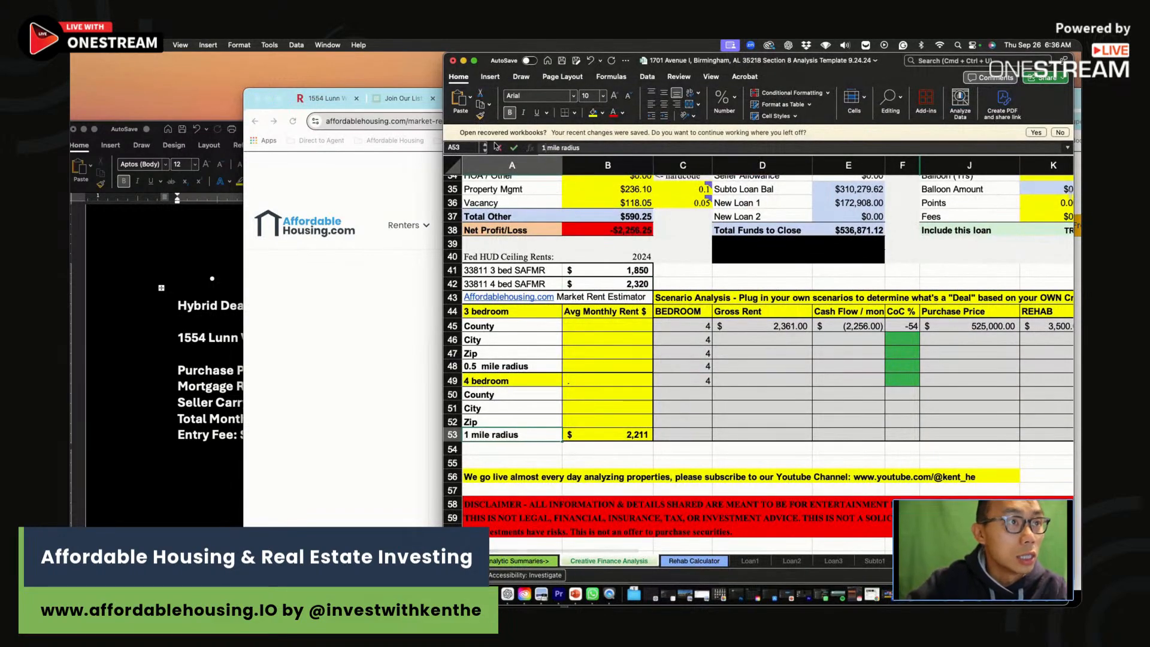
{"action": "type", "text": ".5"}
{"action": "key", "text": "Return"}
Step: Set the Monthly Income Rents value to 2,211, using the 1.5 mile radius rent
{"action": "left_click", "coordinate": [631, 425]}
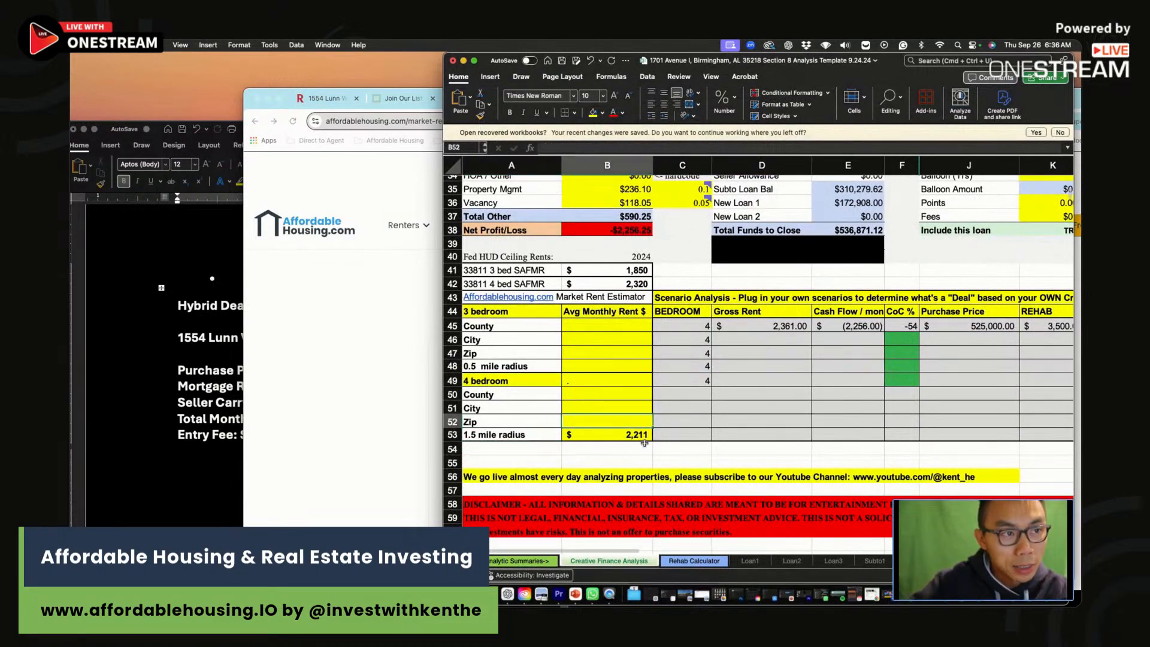
{"action": "left_click", "coordinate": [646, 434]}
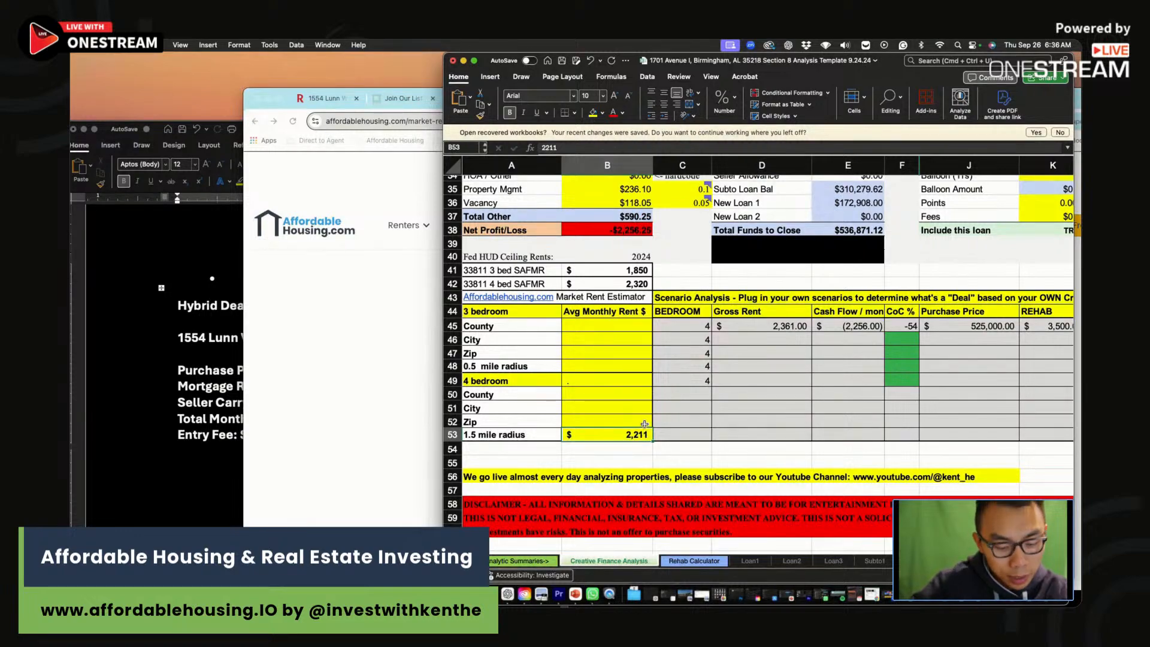
{"action": "scroll", "coordinate": [644, 424], "scroll_direction": "up", "scroll_amount": 10}
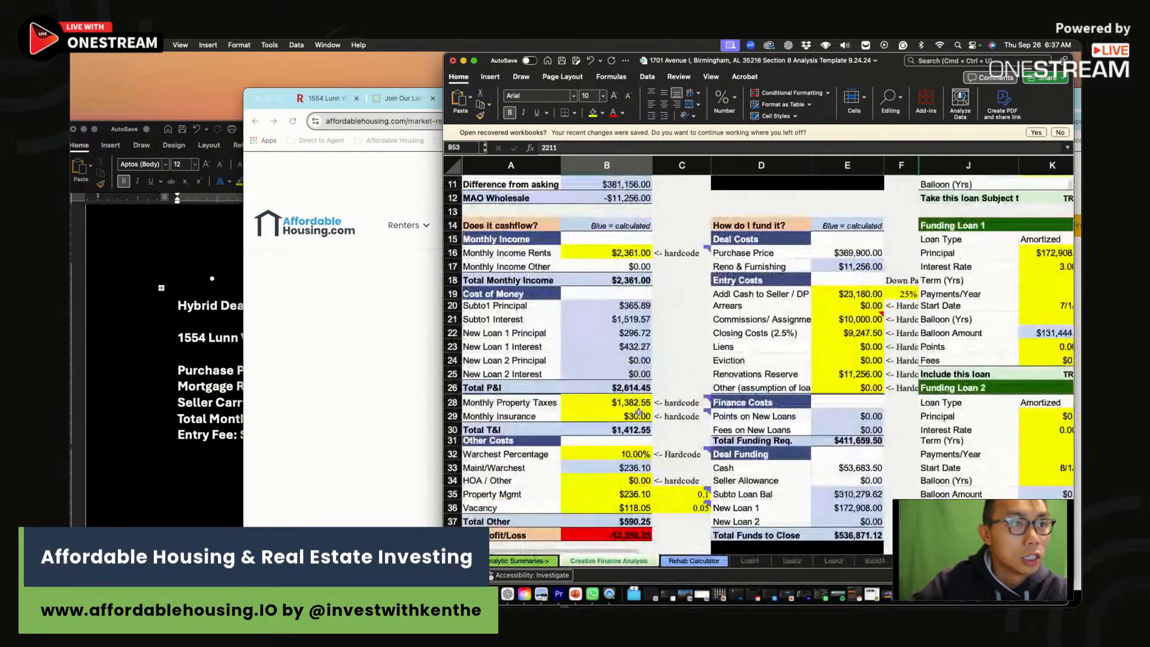
{"action": "left_click", "coordinate": [625, 342]}
{"action": "scroll", "coordinate": [689, 371], "scroll_direction": "down", "scroll_amount": 9}
{"action": "scroll", "coordinate": [762, 403], "scroll_direction": "up", "scroll_amount": 5}
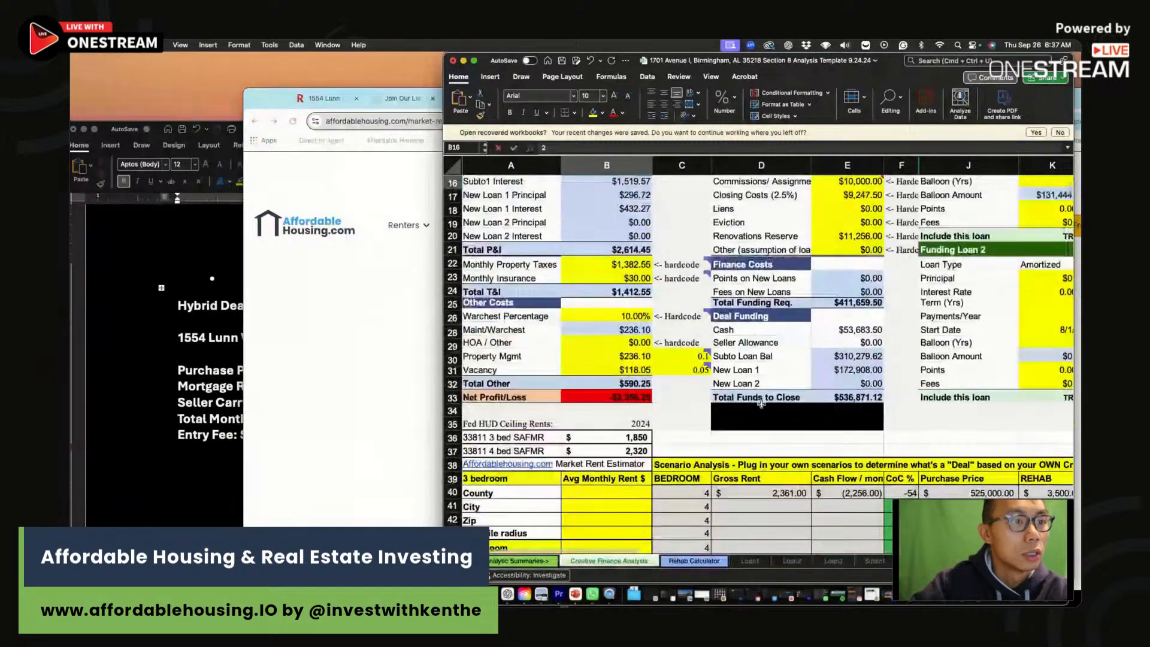
{"action": "type", "text": "2211"}
{"action": "key", "text": "Return"}
Step: Enter the estimator's county rent, 2,222, as the 4 bedroom County average monthly rent
{"action": "scroll", "coordinate": [661, 502], "scroll_direction": "down", "scroll_amount": 3}
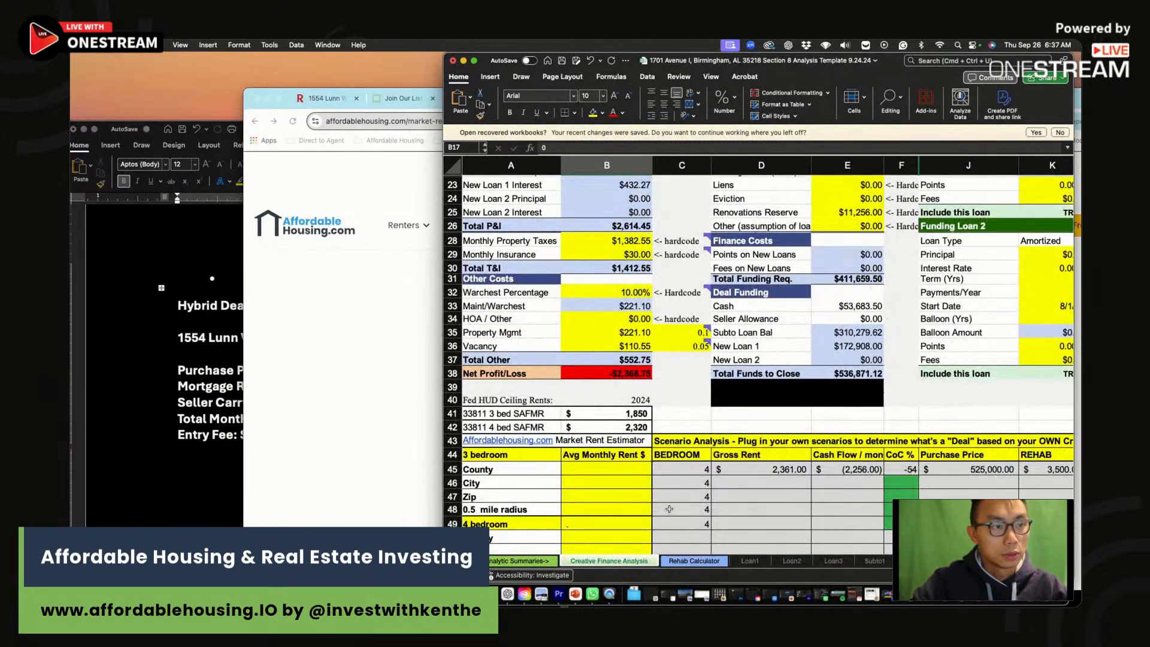
{"action": "scroll", "coordinate": [669, 508], "scroll_direction": "down", "scroll_amount": 3}
{"action": "left_click", "coordinate": [318, 388]}
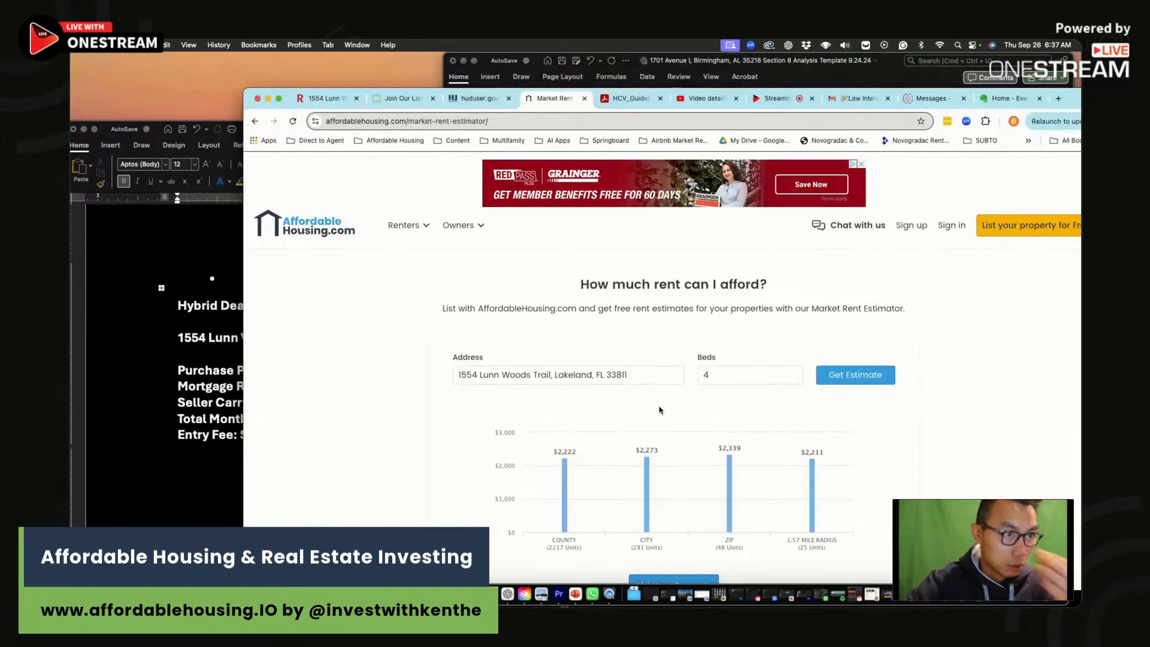
{"action": "key", "text": "super+Tab"}
{"action": "left_click", "coordinate": [623, 448]}
{"action": "type", "text": "2222"}
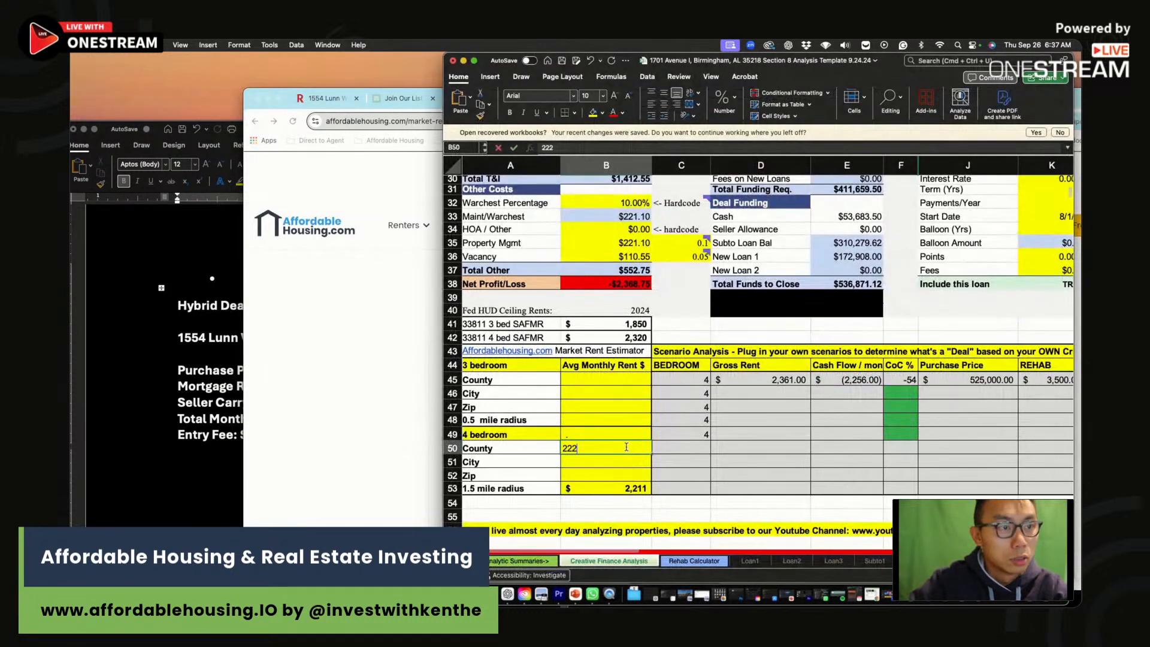
{"action": "key", "text": "Return"}
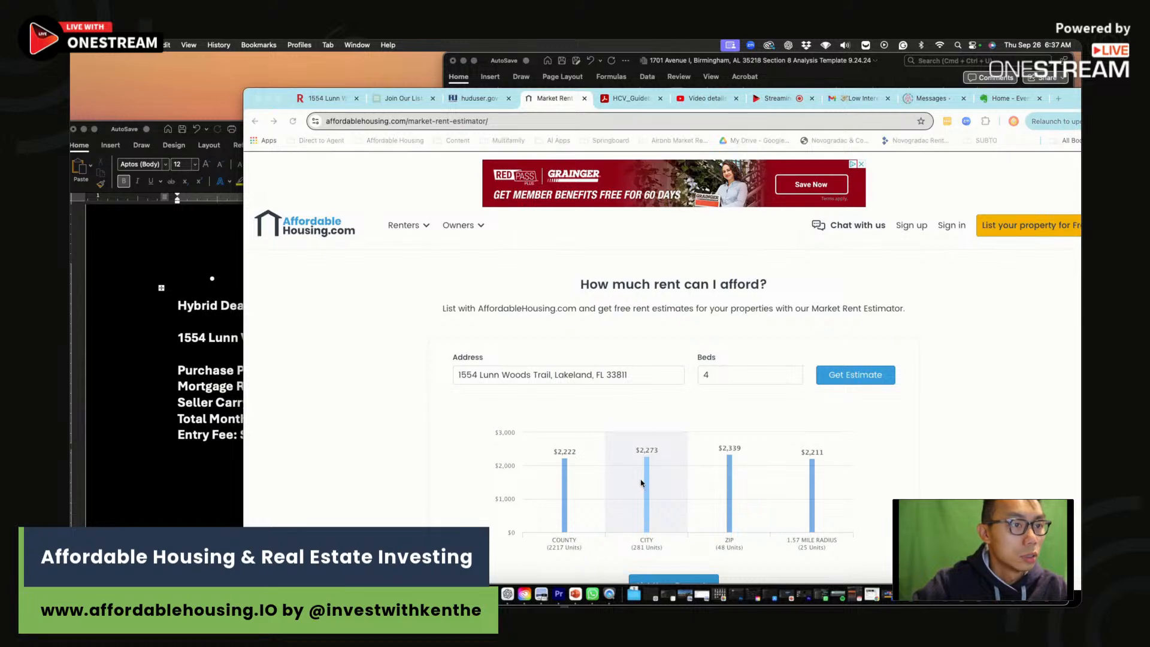
Step: Fill in the remaining 4 bedroom average monthly rents from the estimator: City 2,273 and Zip 2,339
{"action": "key", "text": "super+Tab"}
{"action": "type", "text": "2273"}
{"action": "key", "text": "Return"}
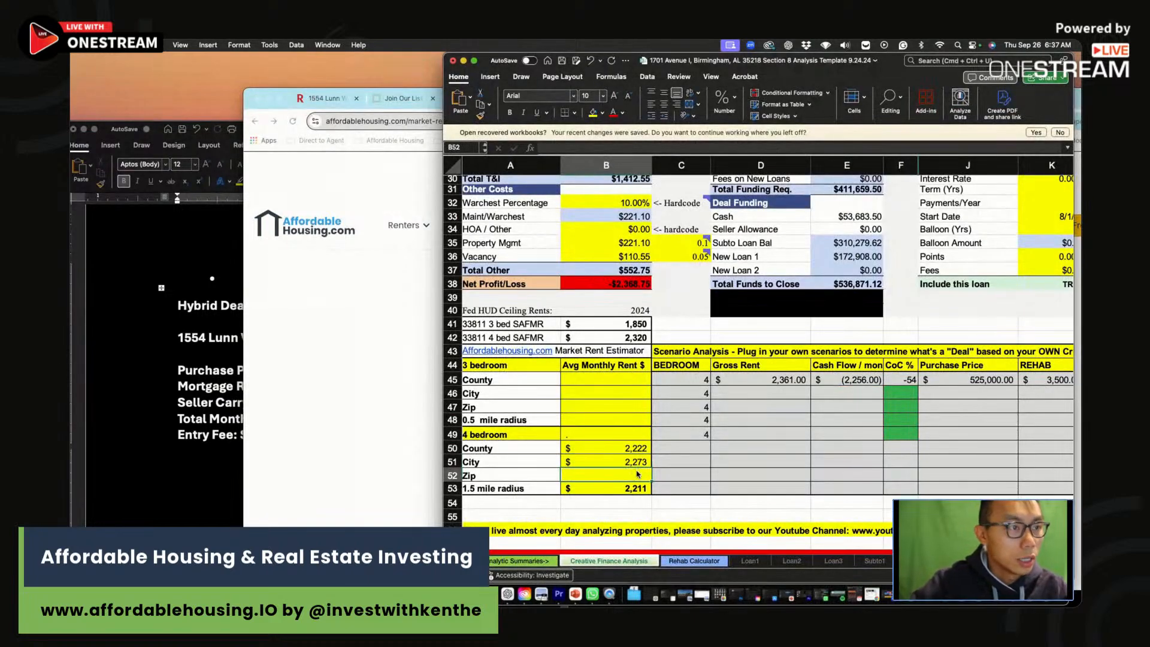
{"action": "key", "text": "super+Tab"}
{"action": "key", "text": "super+Tab"}
{"action": "type", "text": "2,339"}
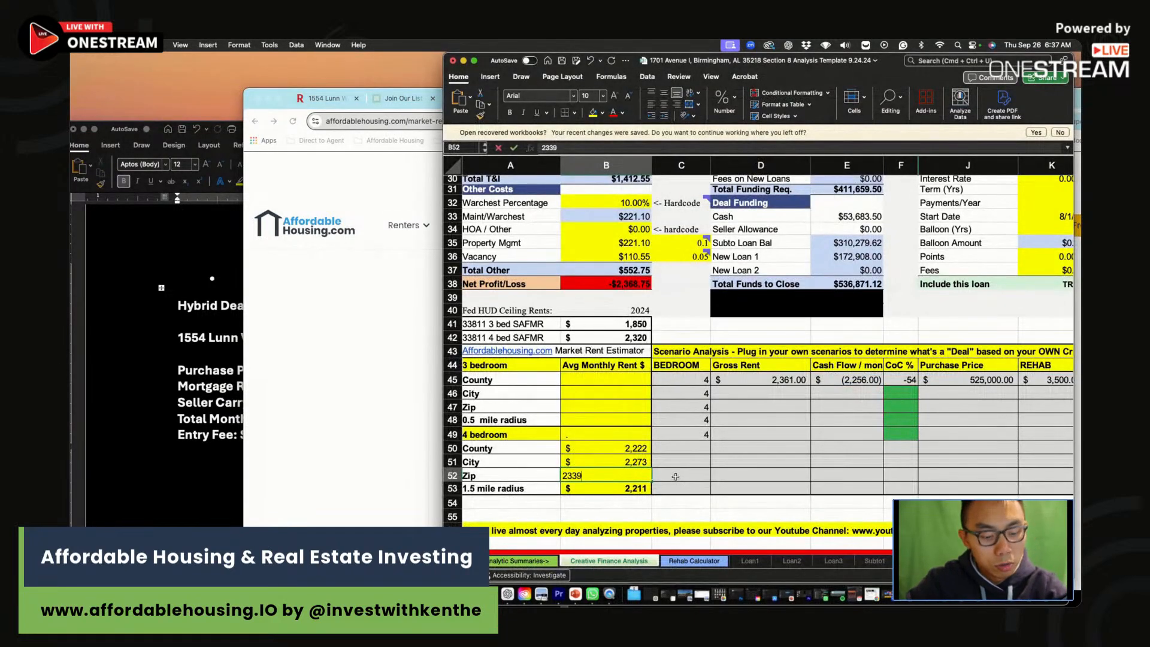
{"action": "key", "text": "Return"}
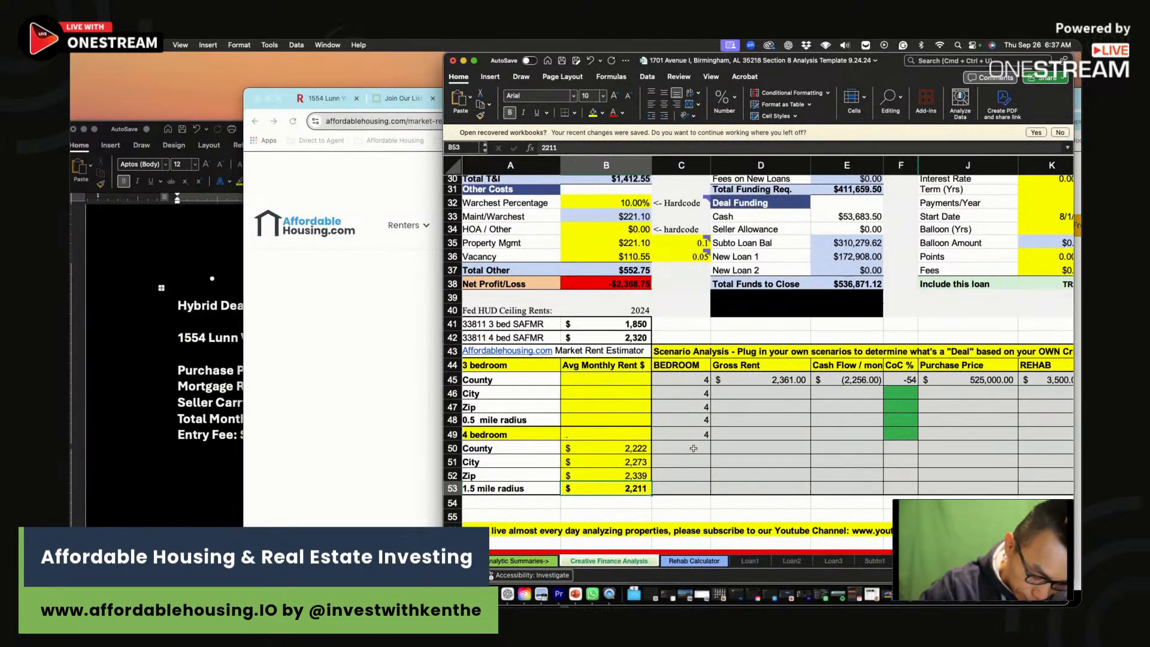
Step: Replace the Gross Rent in the first scenario analysis row and set Monthly Income Rents to 2,200
{"action": "left_click", "coordinate": [801, 375]}
{"action": "type", "text": "2320"}
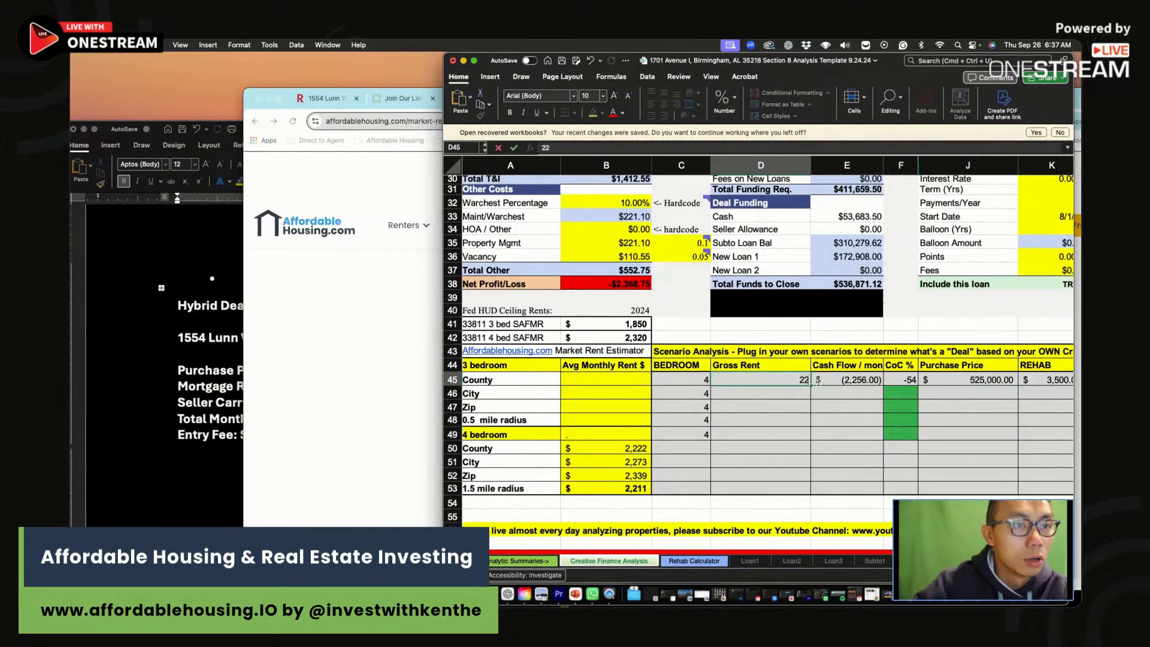
{"action": "key", "text": "Return"}
{"action": "scroll", "coordinate": [640, 304], "scroll_direction": "up", "scroll_amount": 10}
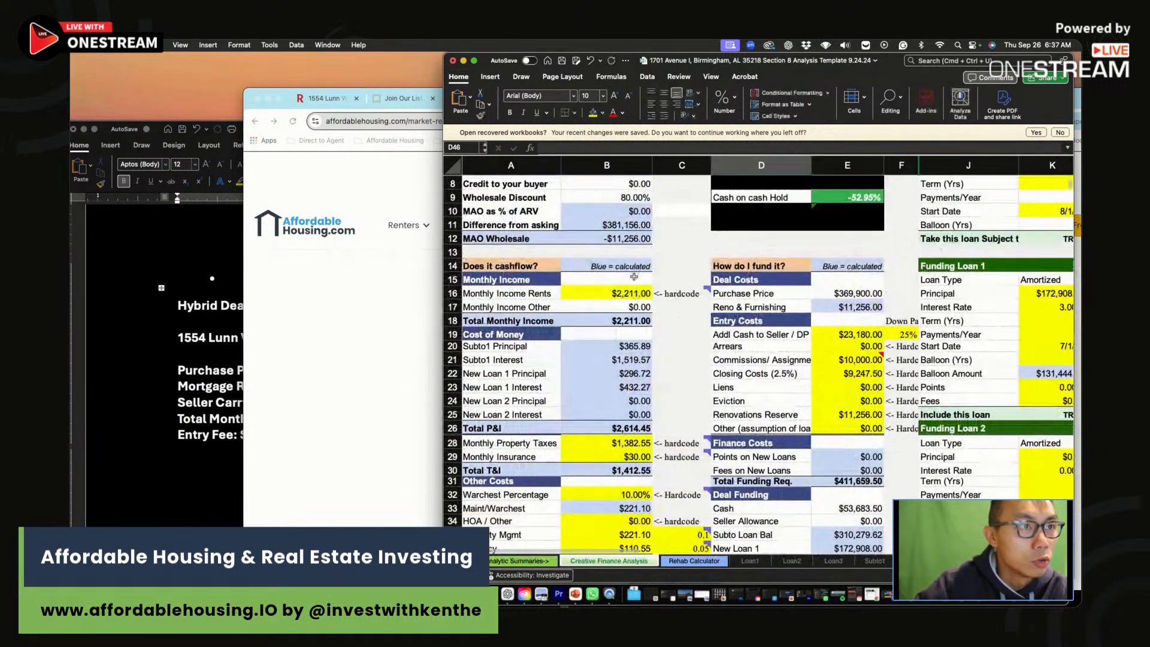
{"action": "left_click", "coordinate": [632, 293]}
{"action": "type", "text": "2200"}
{"action": "key", "text": "Return"}
Step: Open HUD's Rent Reasonableness guidebook in an enlarged browser window and highlight the "Housing Choice Voucher Program Guidebook" heading on its first page
{"action": "left_click", "coordinate": [403, 360]}
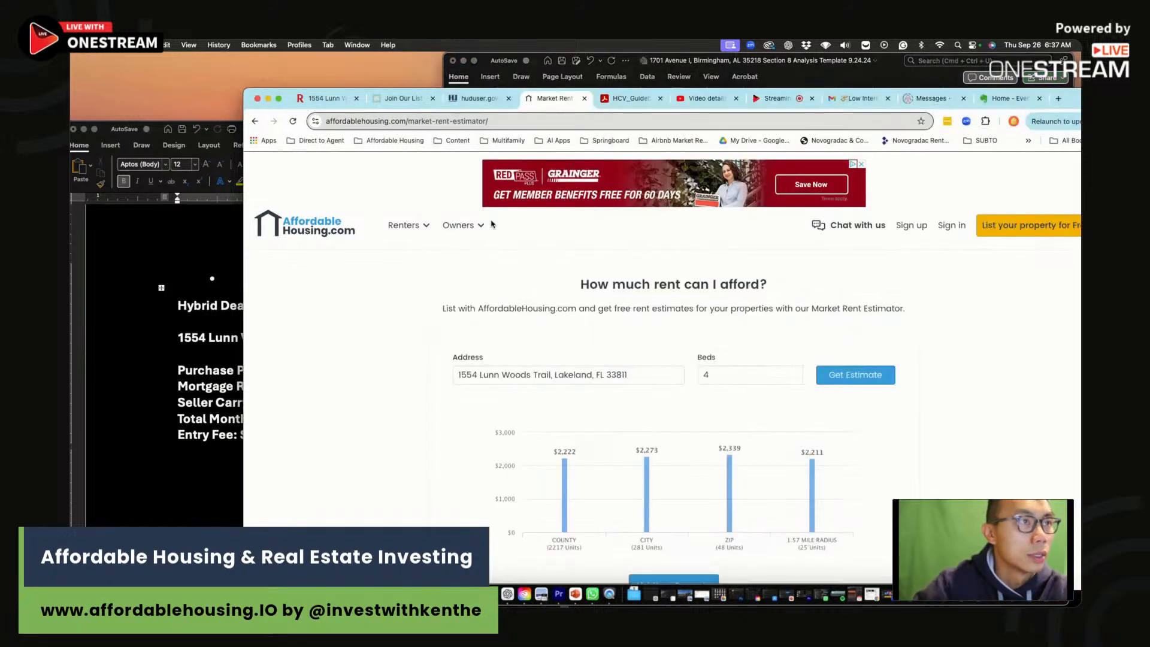
{"action": "left_click", "coordinate": [637, 102]}
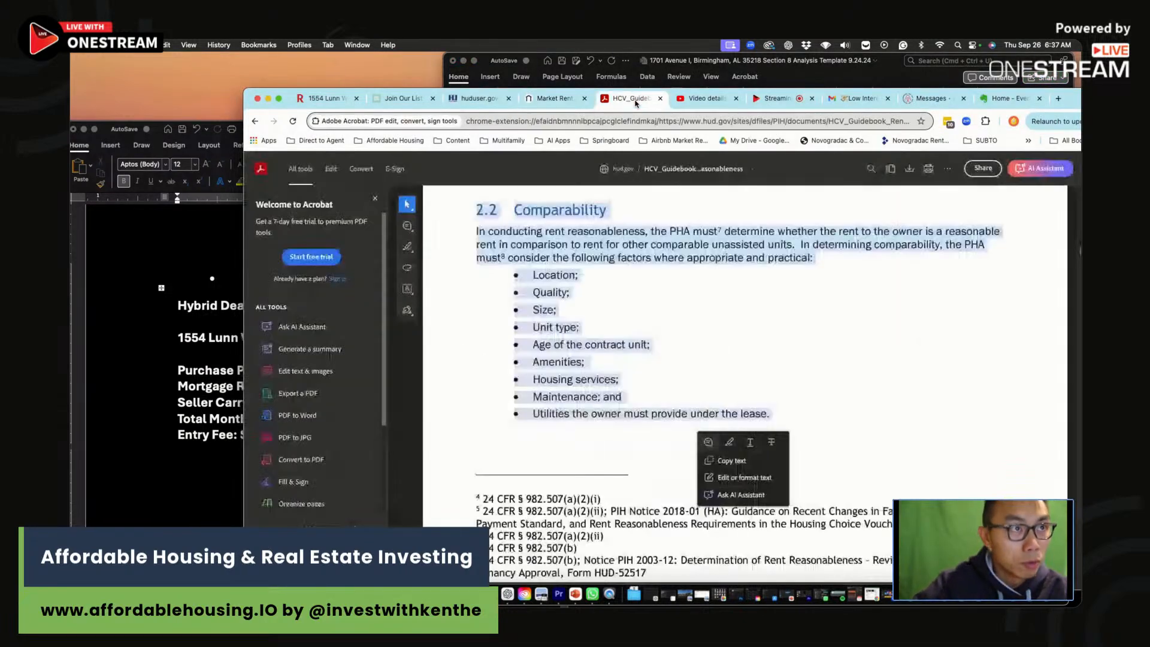
{"action": "scroll", "coordinate": [637, 296], "scroll_direction": "up", "scroll_amount": 1}
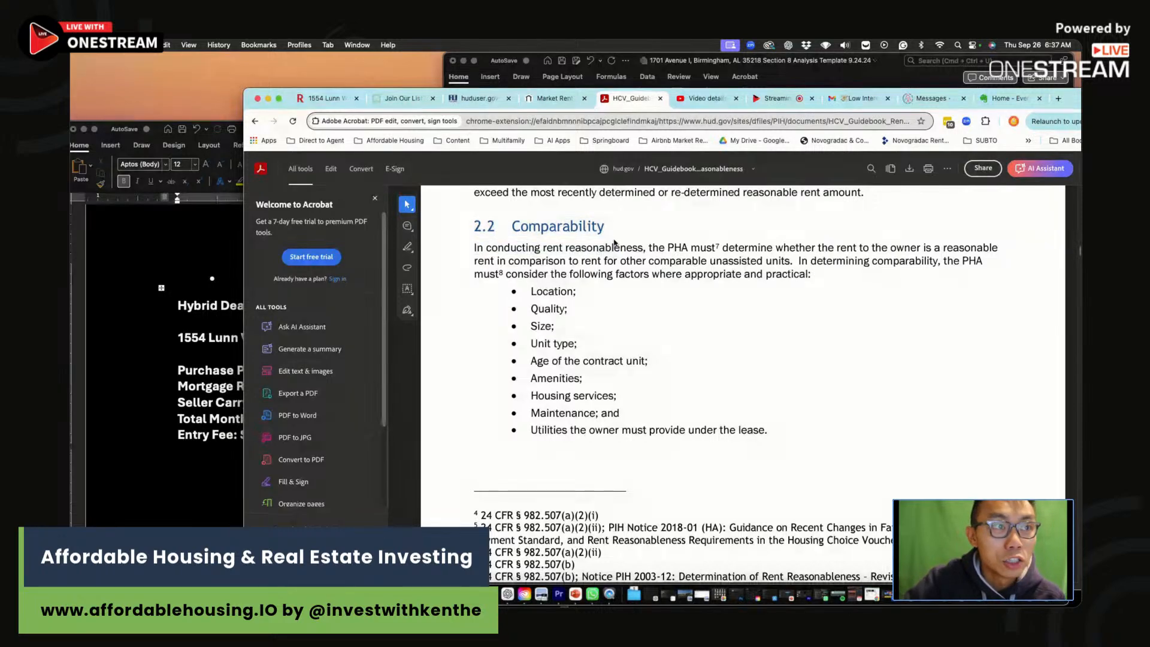
{"action": "left_click_drag", "start_coordinate": [244, 91], "coordinate": [178, 55]}
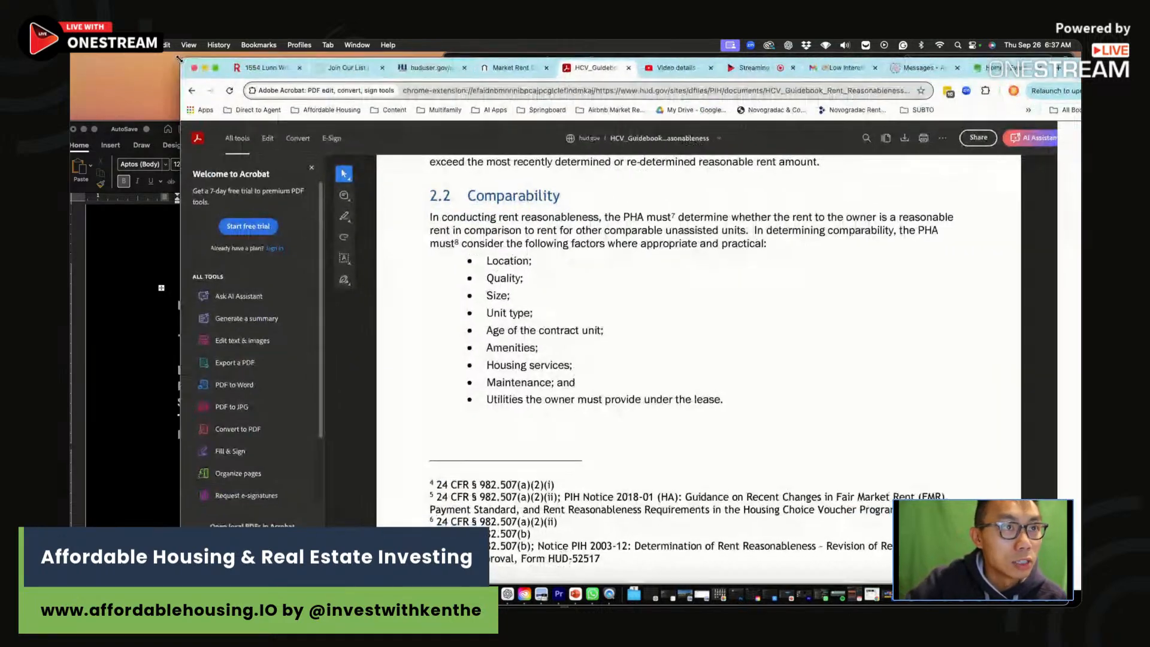
{"action": "left_click_drag", "start_coordinate": [1080, 224], "coordinate": [1080, 156]}
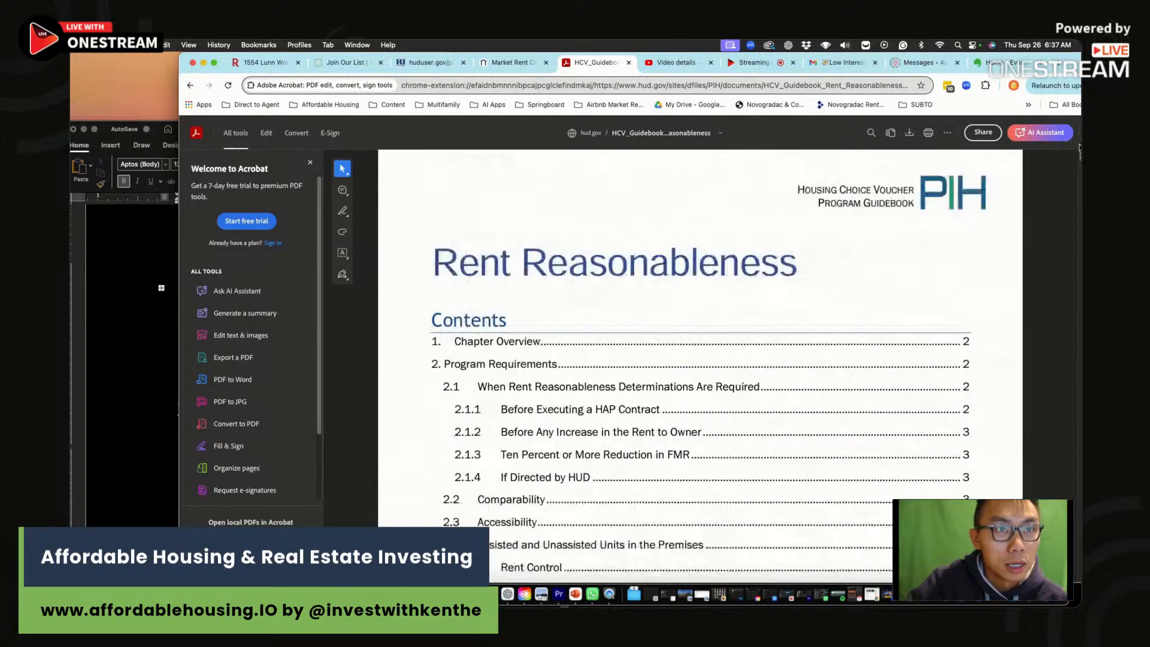
{"action": "left_click_drag", "start_coordinate": [808, 191], "coordinate": [969, 207]}
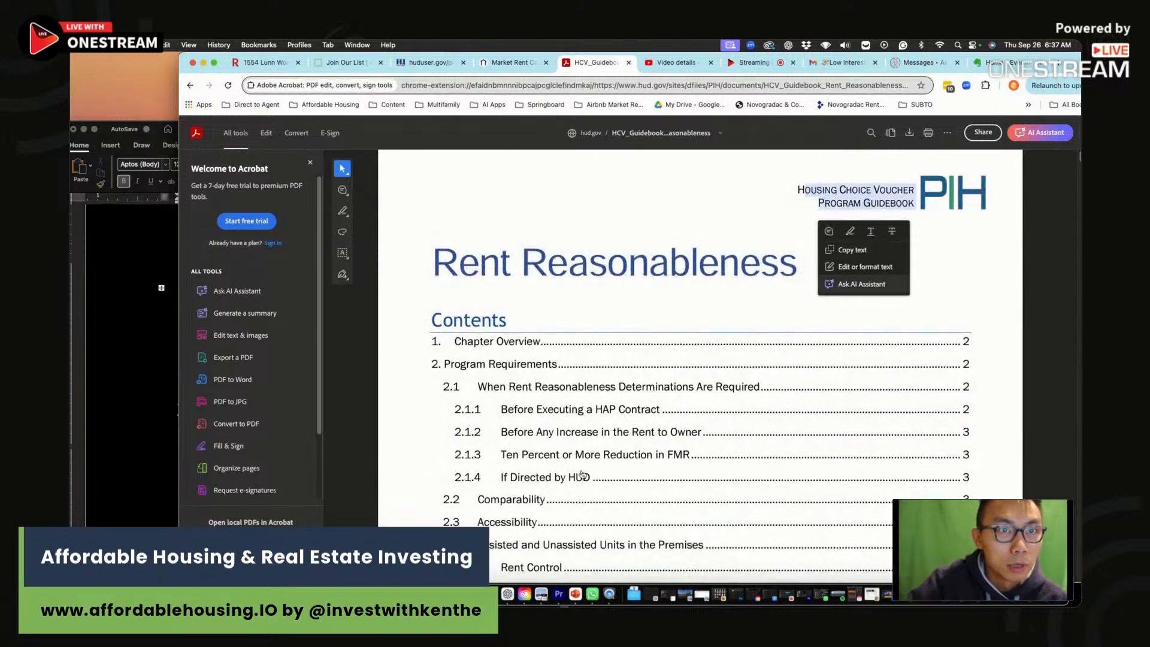
Step: Go to section 2.2 Comparability in the guidebook and examine the size and unit type factors
{"action": "scroll", "coordinate": [477, 505], "scroll_direction": "down", "scroll_amount": 10}
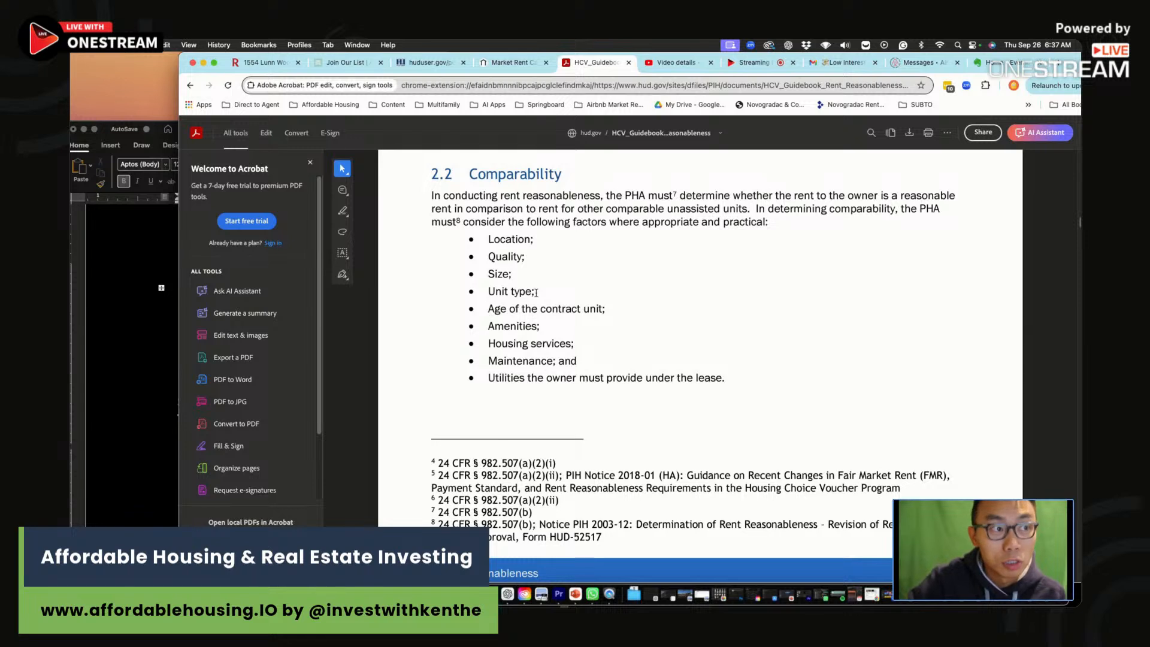
{"action": "left_click_drag", "start_coordinate": [536, 292], "coordinate": [465, 280]}
{"action": "left_click", "coordinate": [465, 277]}
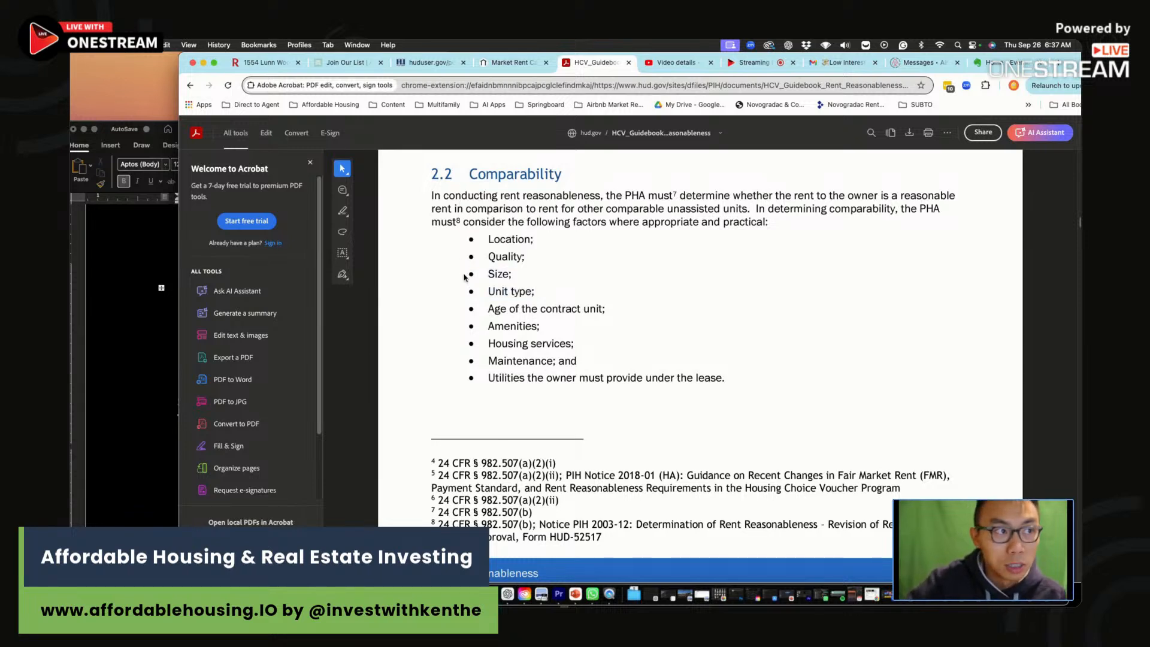
{"action": "mouse_move", "coordinate": [508, 276]}
{"action": "left_mouse_down"}
{"action": "mouse_move", "coordinate": [490, 271]}
{"action": "mouse_move", "coordinate": [495, 280]}
{"action": "left_mouse_up"}
{"action": "left_click", "coordinate": [487, 276]}
{"action": "left_click", "coordinate": [499, 281]}
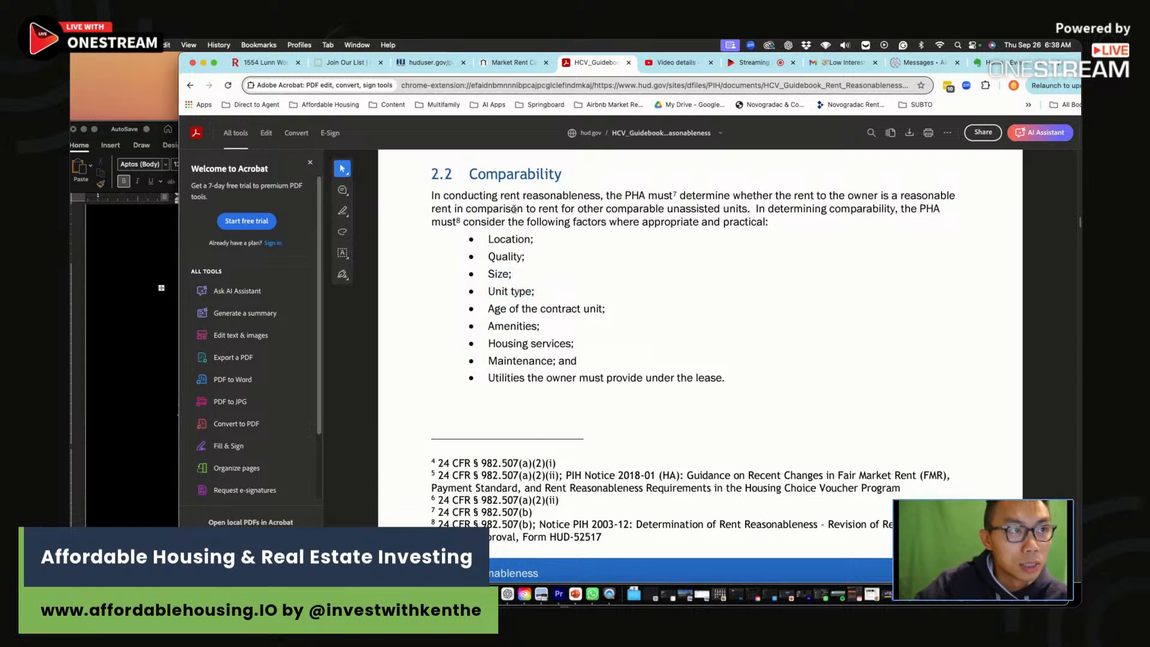
Step: Highlight the opening sentence of section 2.2 about comparing the owner's rent with comparable unassisted units
{"action": "left_click_drag", "start_coordinate": [432, 196], "coordinate": [812, 212]}
{"action": "left_click", "coordinate": [635, 209]}
{"action": "left_click", "coordinate": [812, 212]}
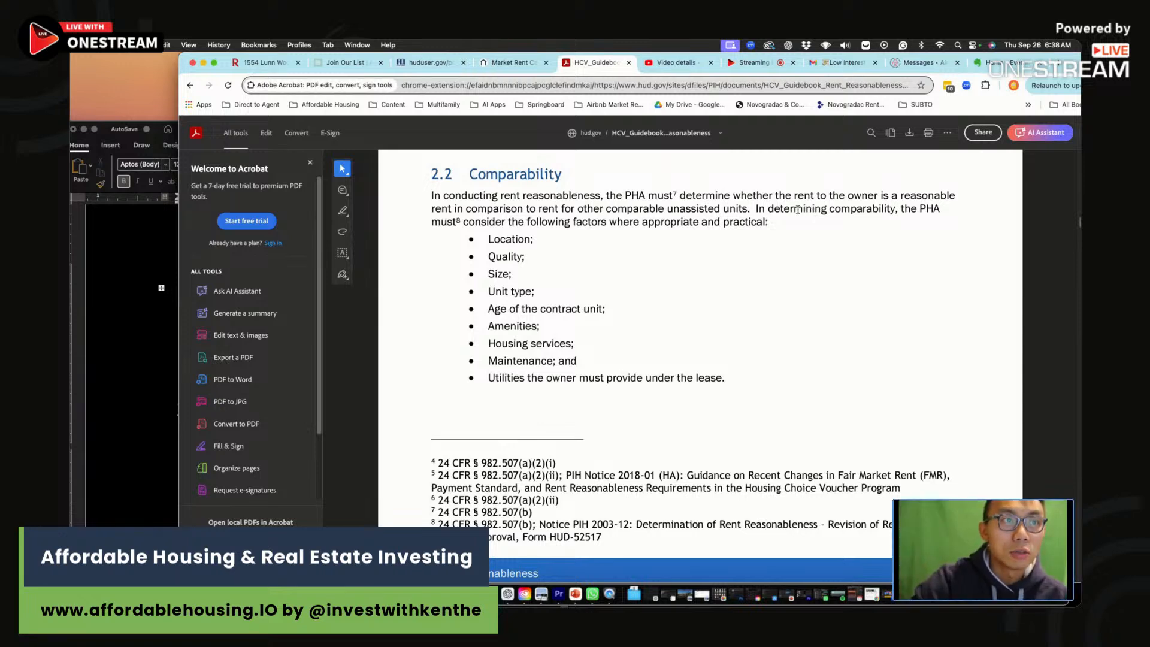
{"action": "left_click_drag", "start_coordinate": [740, 208], "coordinate": [419, 200]}
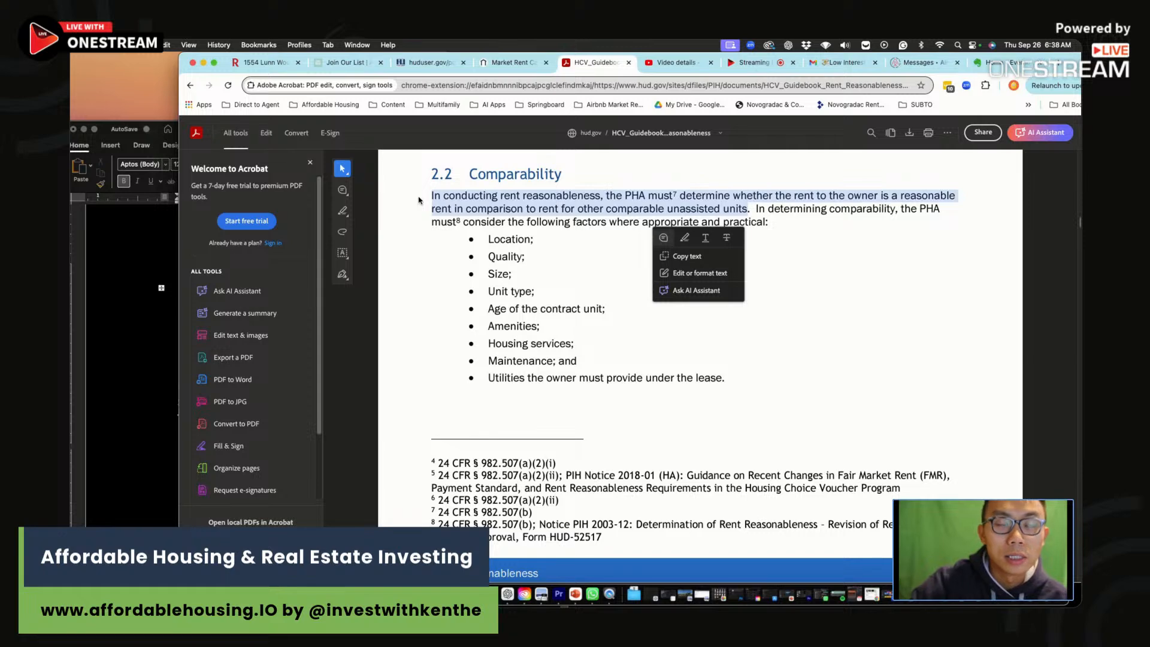
{"action": "left_click", "coordinate": [608, 386]}
Step: Return to the workbook and review Monthly Income Rents, Asking Price, Reno + Furnishing, and the Subto1 and New Loan 1 principal and interest
{"action": "key", "text": "super+Tab"}
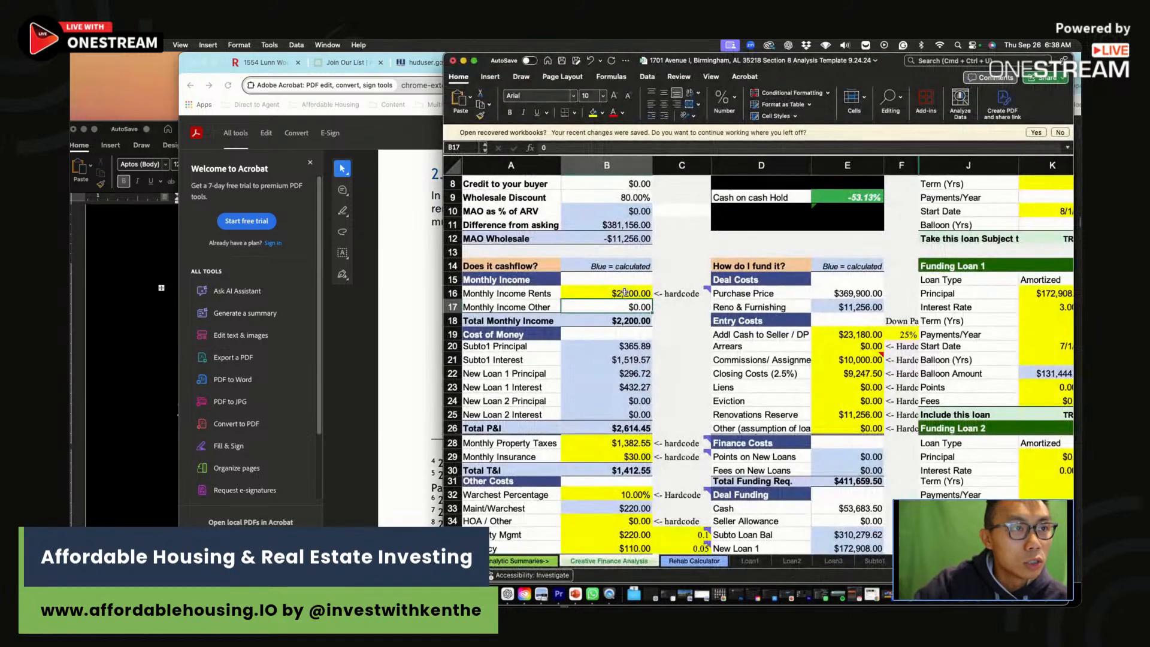
{"action": "left_click", "coordinate": [624, 293]}
{"action": "scroll", "coordinate": [633, 327], "scroll_direction": "up", "scroll_amount": 4}
{"action": "left_click", "coordinate": [627, 213]}
{"action": "left_click", "coordinate": [612, 240]}
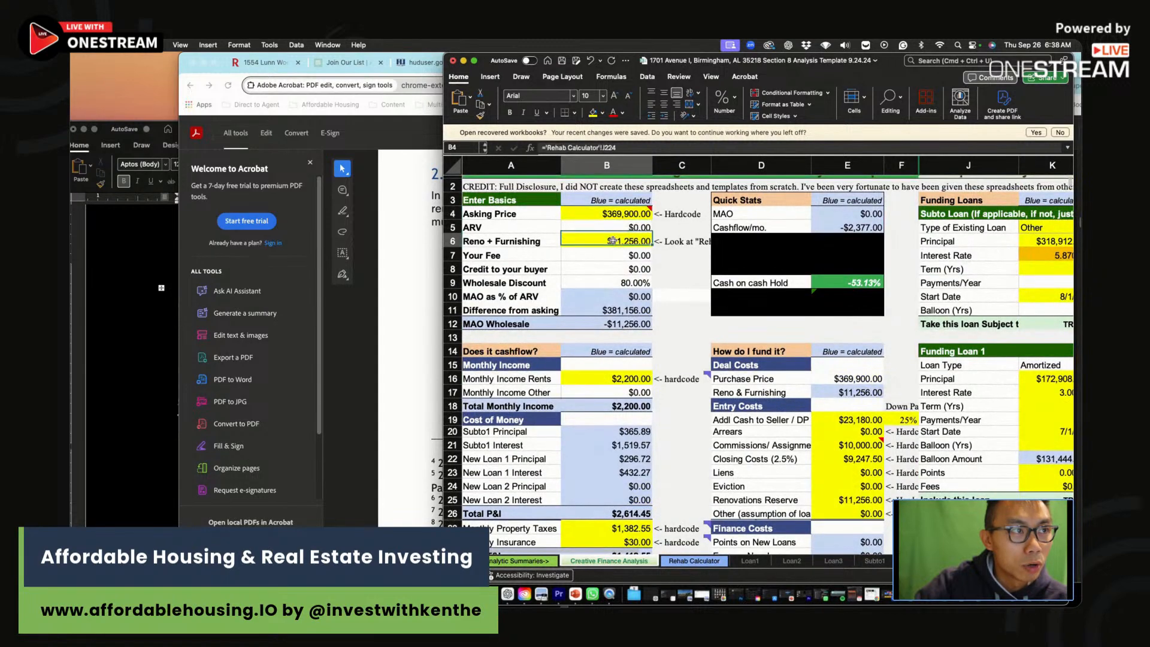
{"action": "scroll", "coordinate": [617, 300], "scroll_direction": "down", "scroll_amount": 3}
{"action": "left_click_drag", "start_coordinate": [611, 343], "coordinate": [611, 385]}
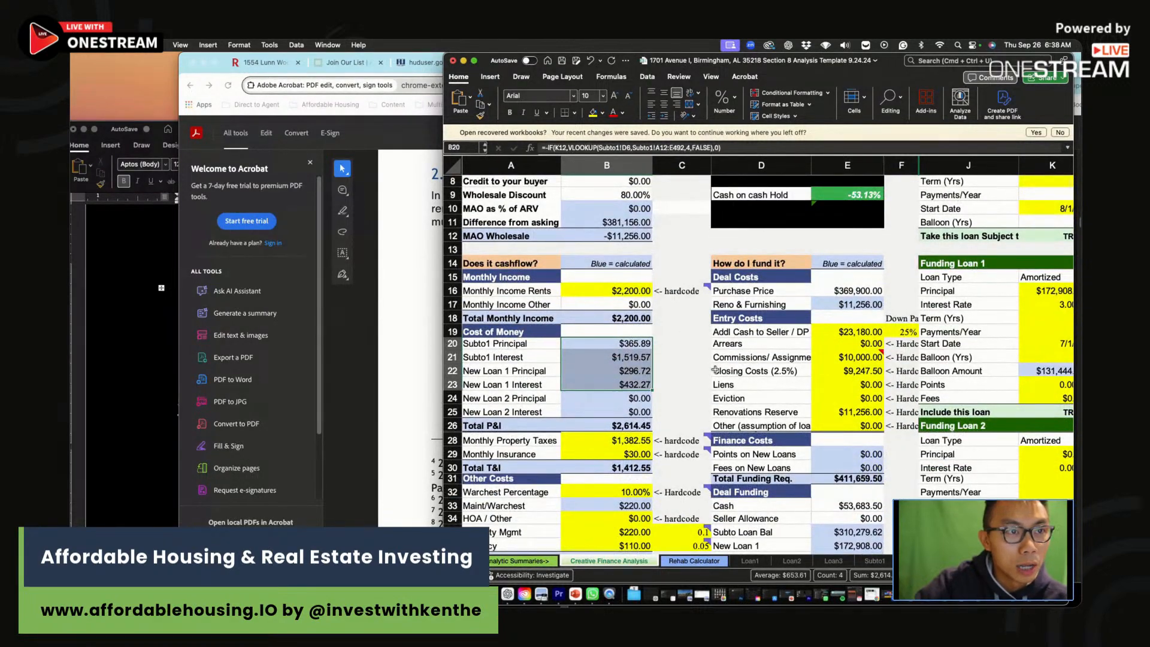
Step: Set Addl Cash to Seller / DP to $21,097 from the Entry Fee Breakdown in the Word deal notes
{"action": "left_click_drag", "start_coordinate": [715, 371], "coordinate": [1054, 371]}
{"action": "left_click", "coordinate": [136, 375]}
{"action": "scroll", "coordinate": [405, 393], "scroll_direction": "down", "scroll_amount": 5}
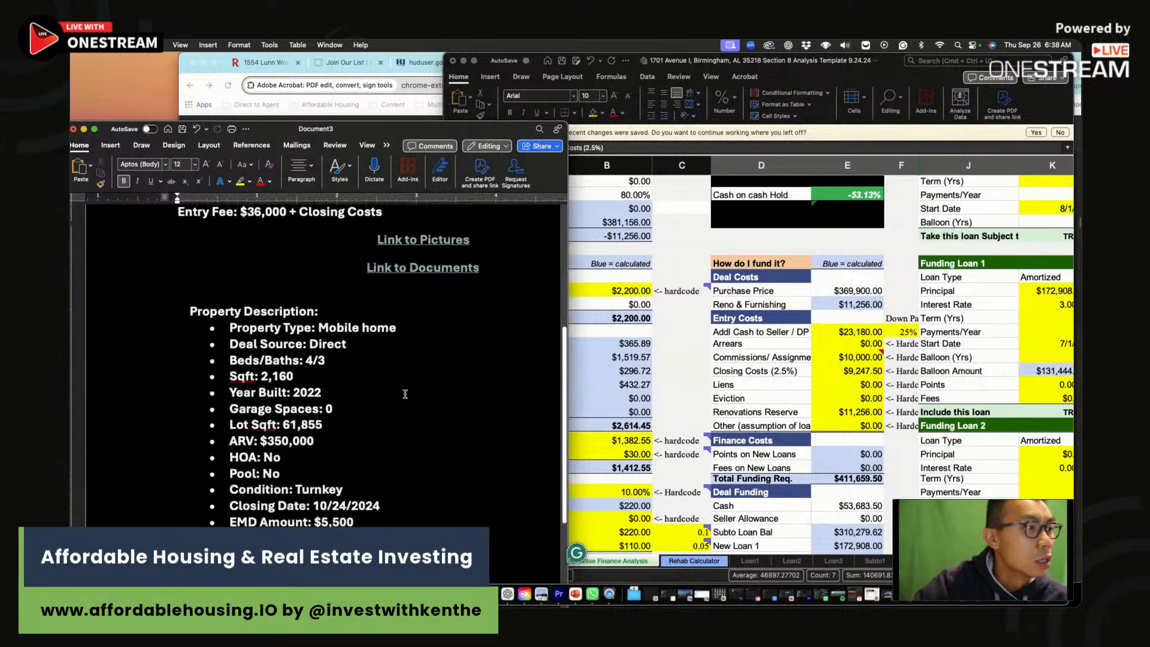
{"action": "scroll", "coordinate": [405, 393], "scroll_direction": "down", "scroll_amount": 5}
{"action": "left_click_drag", "start_coordinate": [409, 364], "coordinate": [322, 365]}
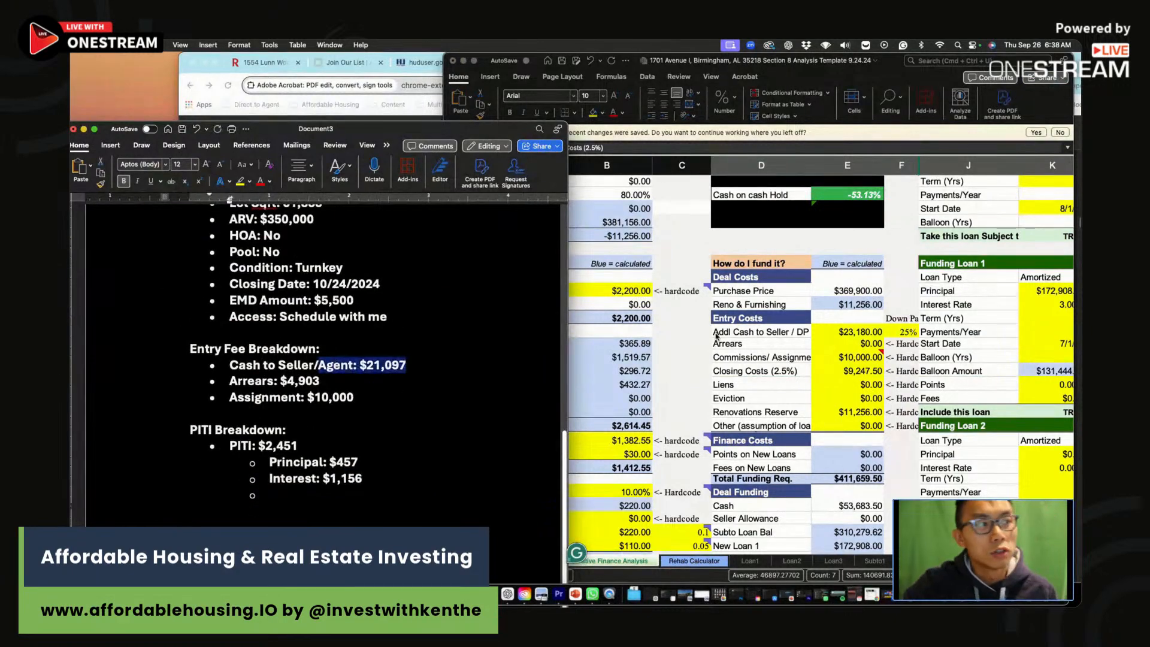
{"action": "left_click", "coordinate": [848, 316]}
{"action": "left_click", "coordinate": [861, 330]}
{"action": "type", "text": "21,09"}
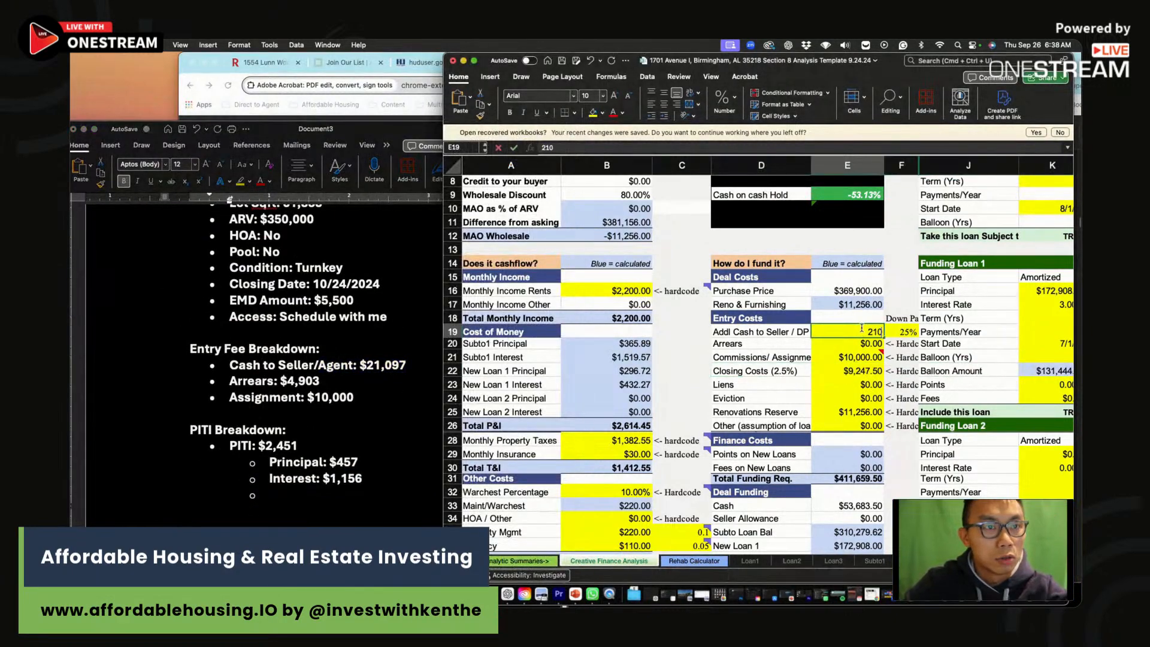
{"action": "type", "text": "7"}
{"action": "key", "text": "Return"}
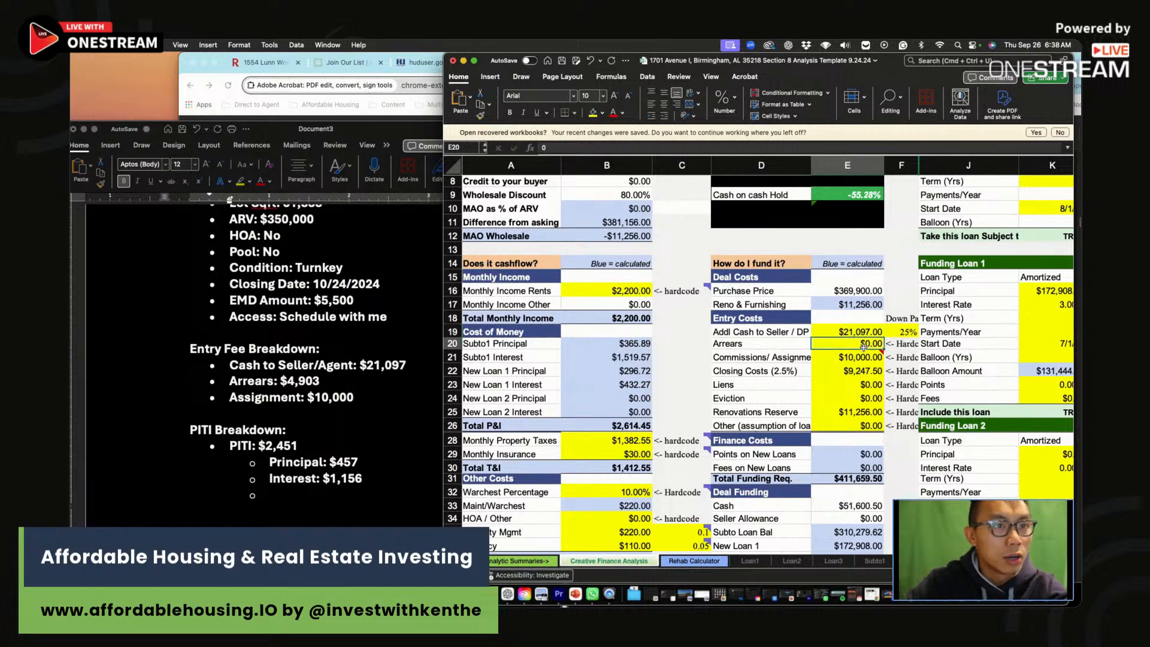
Step: Enter $4,903 for Arrears and check the Commissions/Assignment entry against the deal notes
{"action": "type", "text": "4903"}
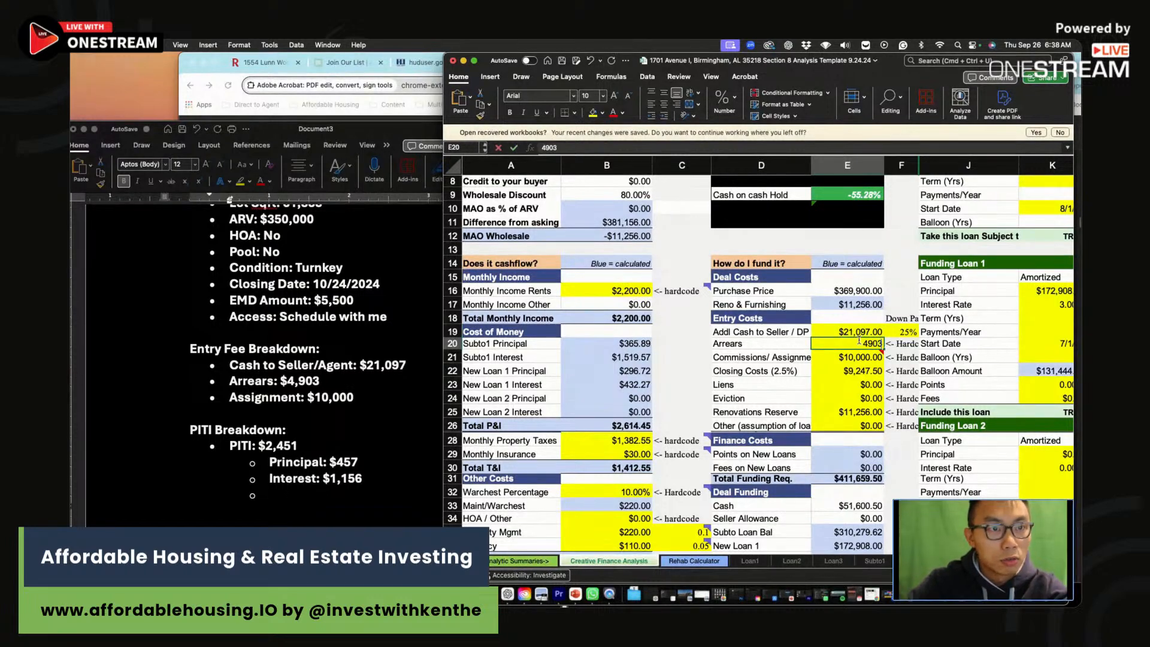
{"action": "key", "text": "Return"}
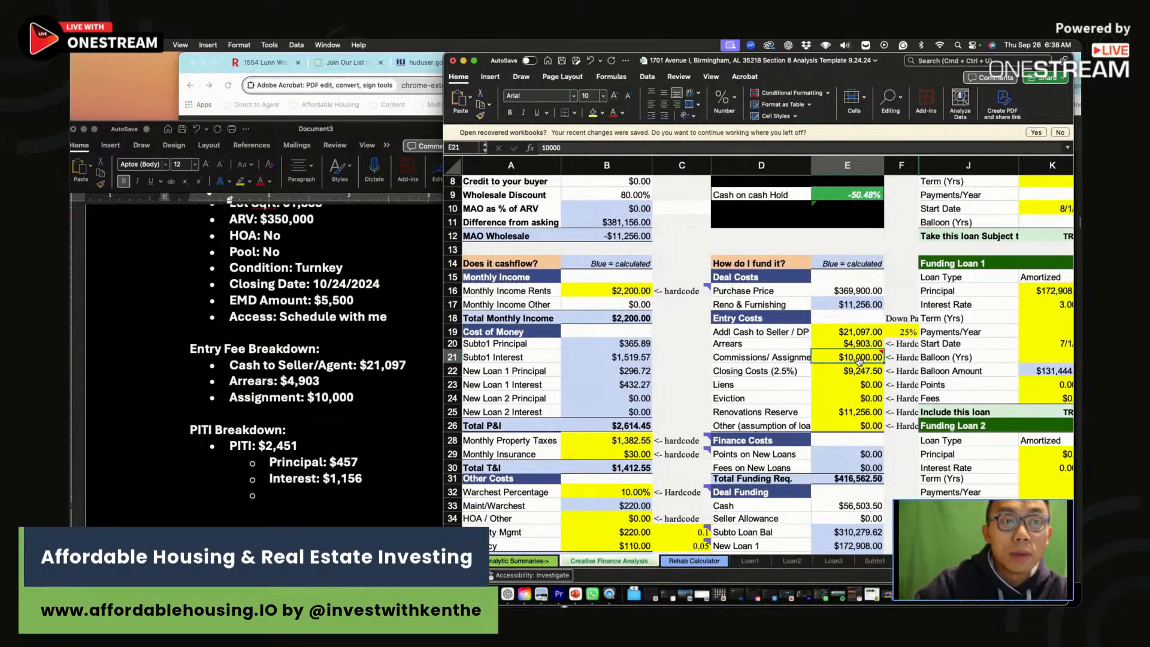
{"action": "scroll", "coordinate": [859, 359], "scroll_direction": "right", "scroll_amount": 1}
{"action": "left_click", "coordinate": [902, 355]}
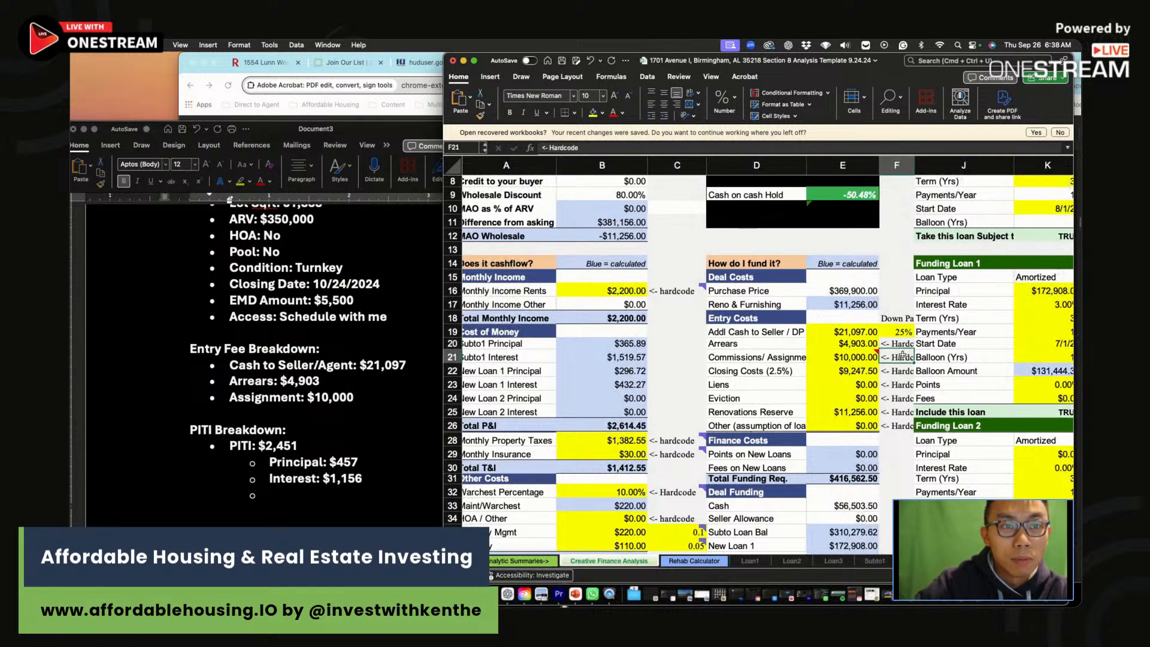
{"action": "left_click", "coordinate": [852, 358]}
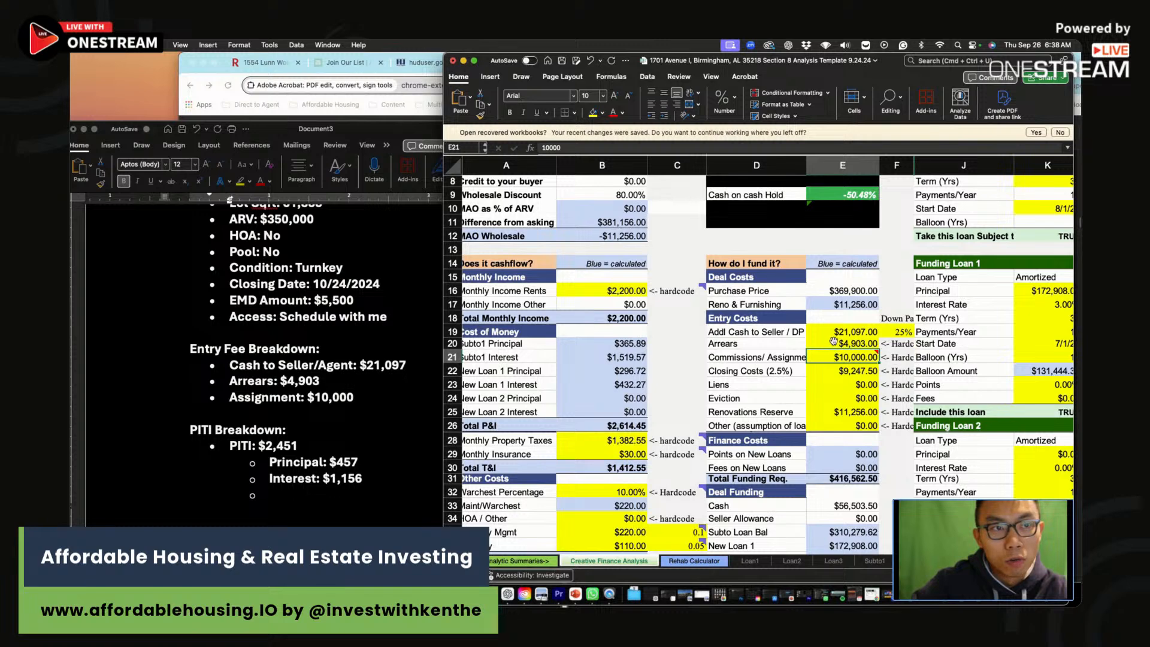
{"action": "left_click", "coordinate": [833, 342]}
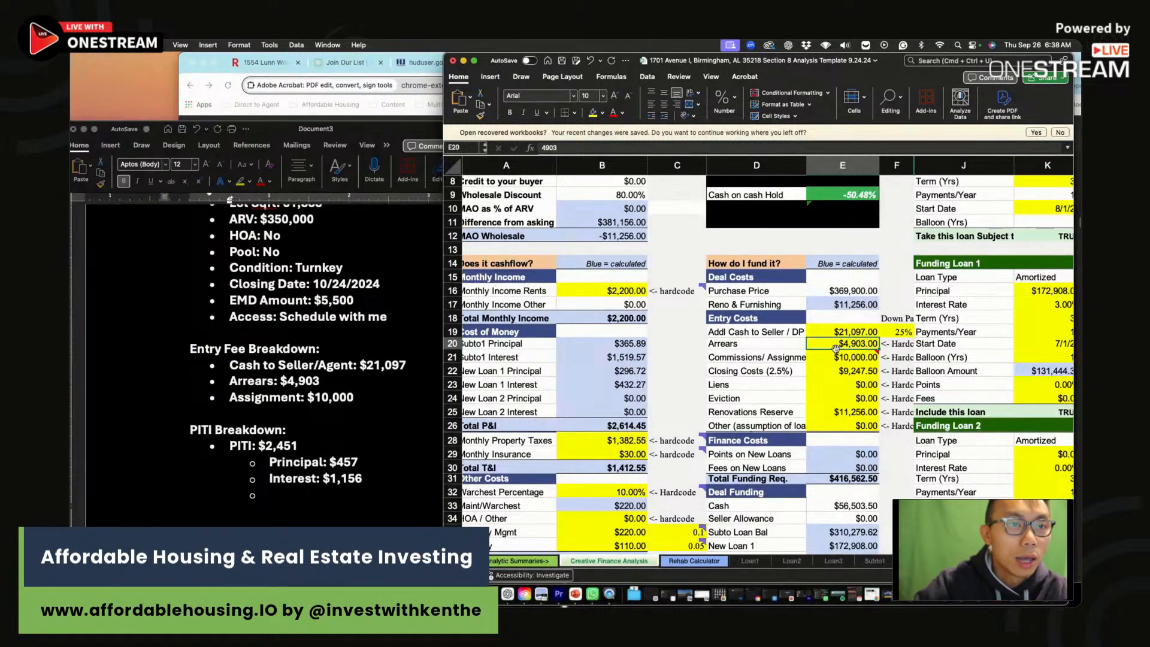
{"action": "left_click", "coordinate": [837, 357]}
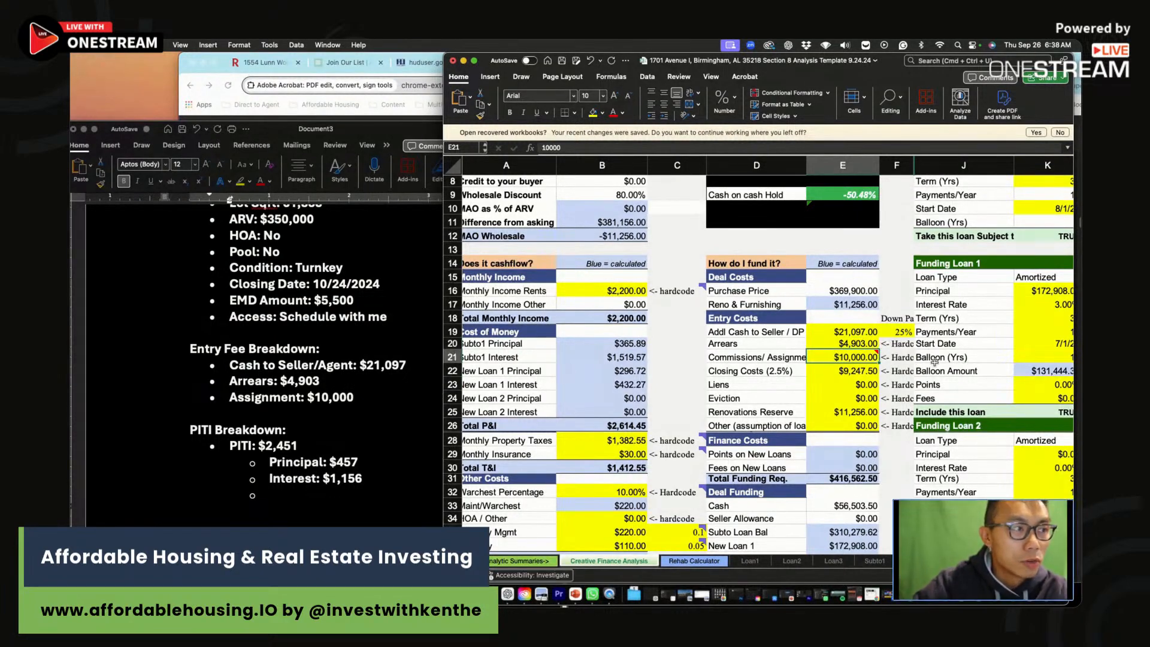
Step: Switch to the deal email in Gmail and copy its Mortgage Information and Seller Carry Information sections
{"action": "left_click", "coordinate": [419, 462]}
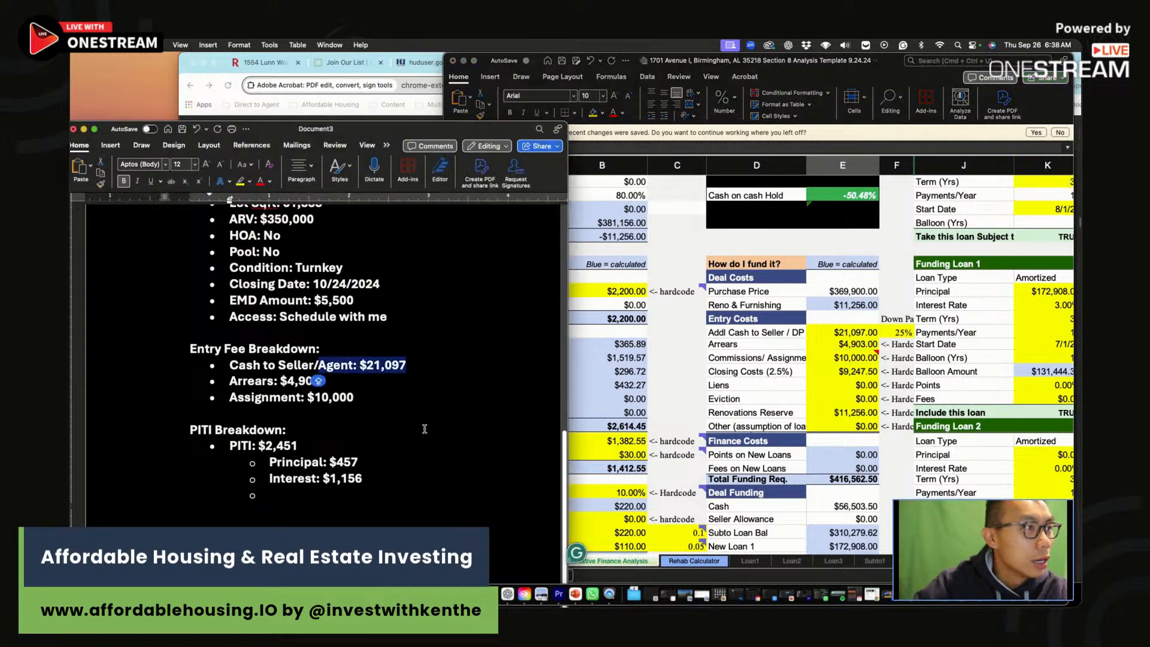
{"action": "scroll", "coordinate": [396, 425], "scroll_direction": "up", "scroll_amount": 10}
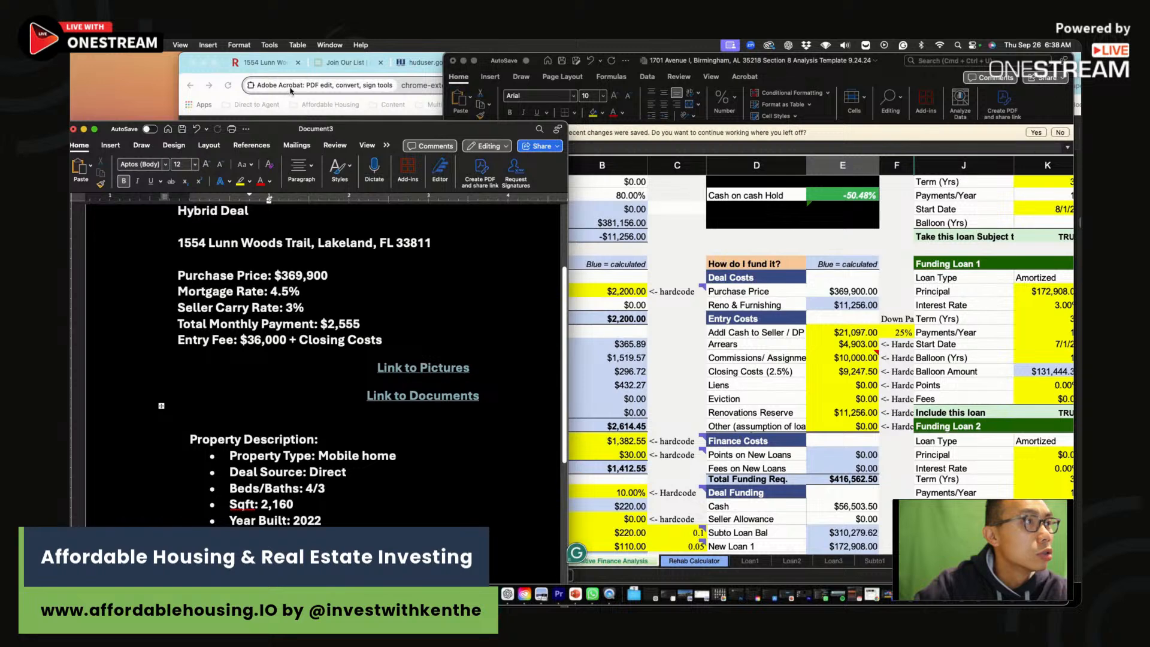
{"action": "left_click", "coordinate": [400, 96]}
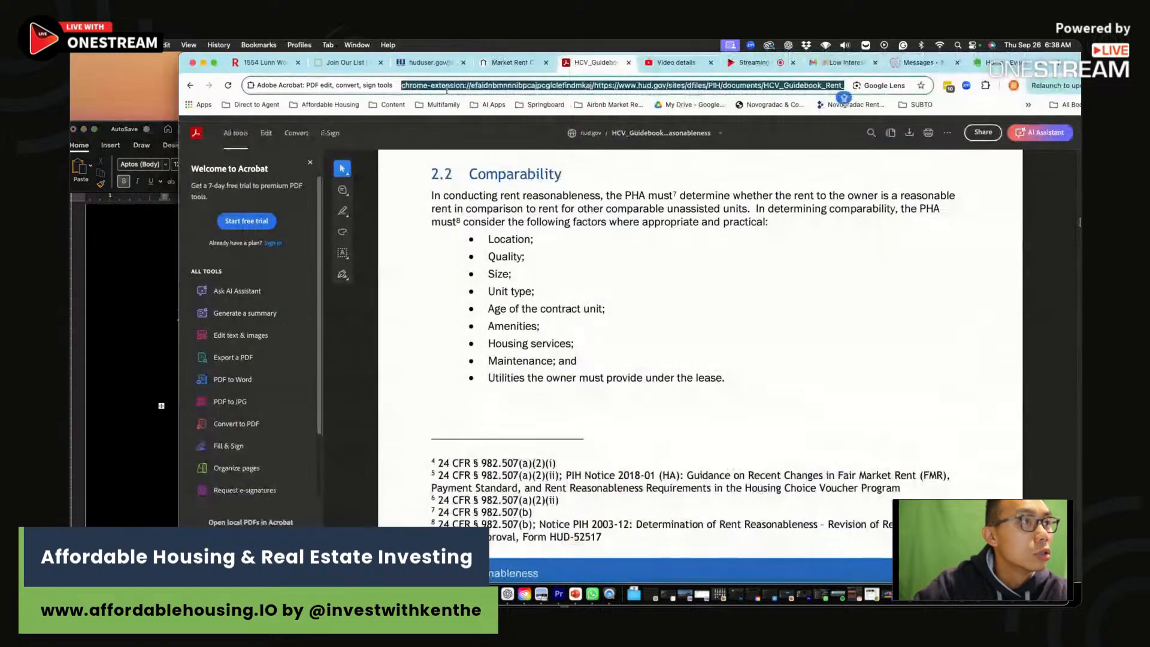
{"action": "left_click", "coordinate": [842, 62]}
{"action": "scroll", "coordinate": [629, 359], "scroll_direction": "up", "scroll_amount": 4}
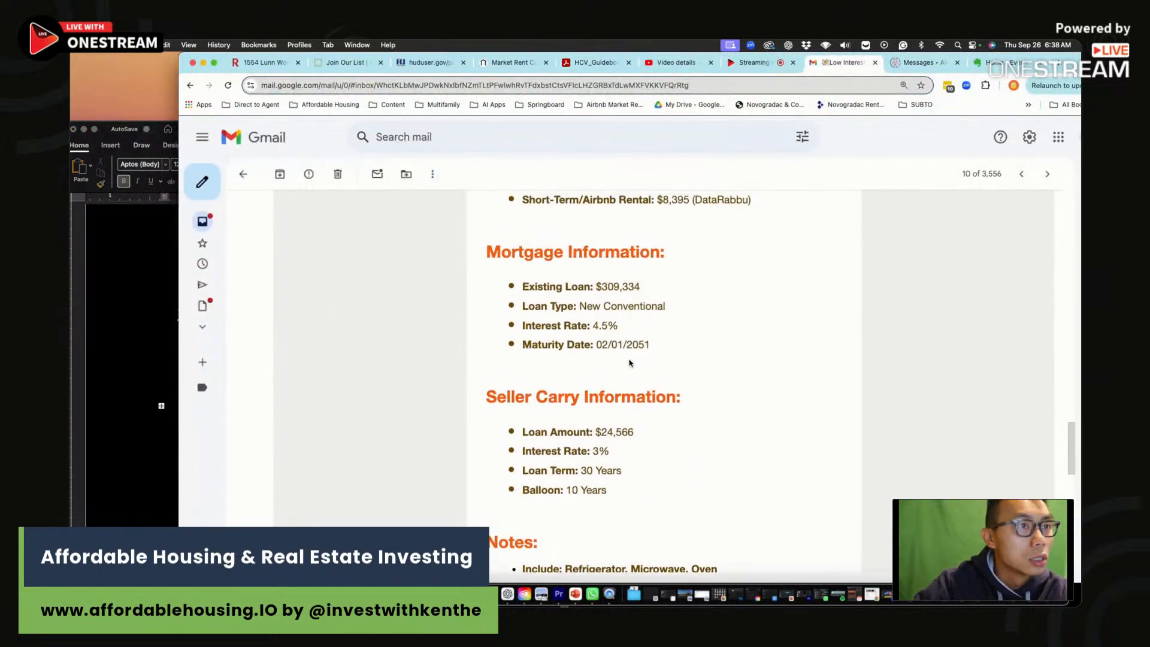
{"action": "left_click_drag", "start_coordinate": [470, 254], "coordinate": [666, 494]}
{"action": "key", "text": "super+c"}
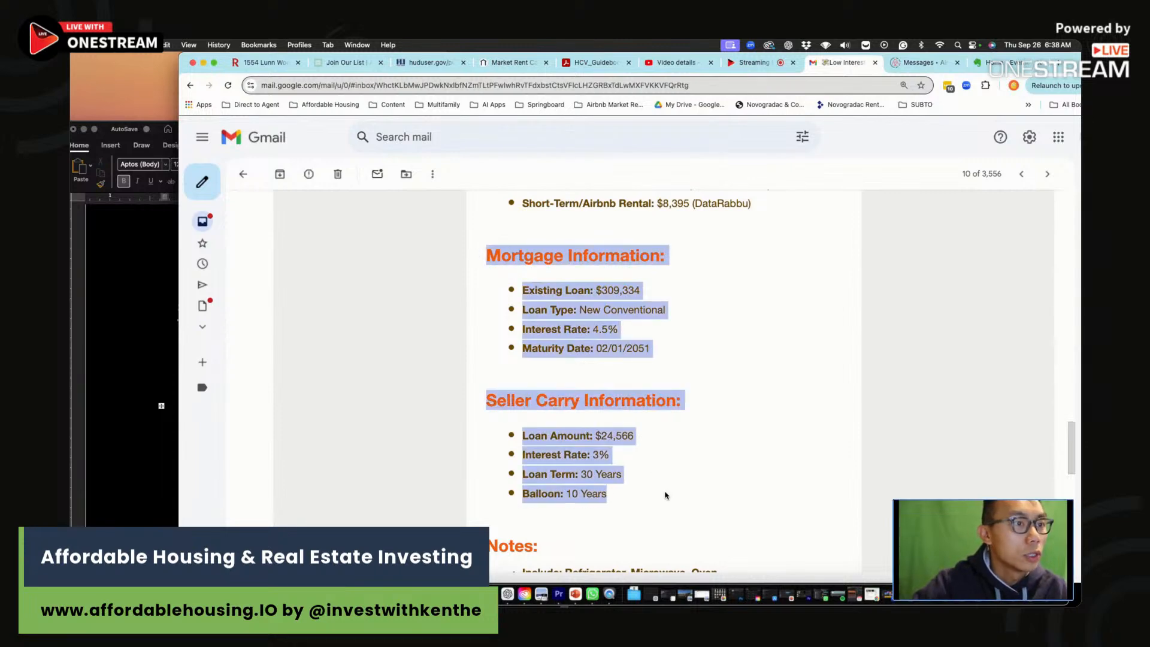
Step: Paste the copied mortgage and seller carry details at the end of the Word deal notes
{"action": "left_click", "coordinate": [116, 394]}
{"action": "scroll", "coordinate": [380, 470], "scroll_direction": "down", "scroll_amount": 8}
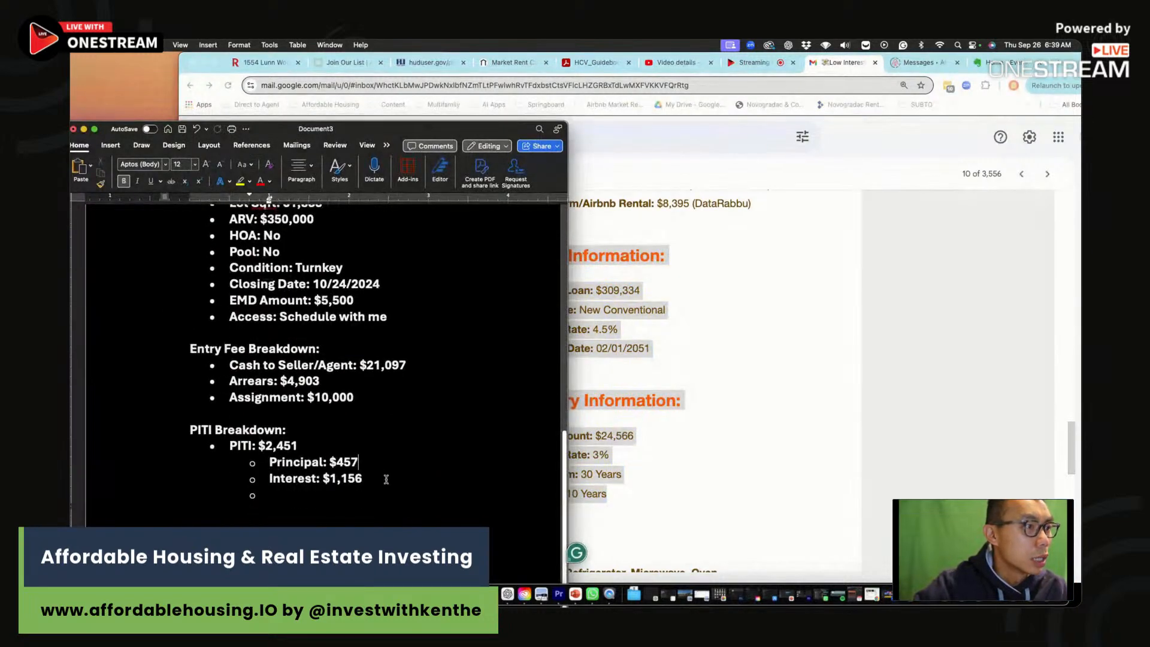
{"action": "key", "text": "super+v"}
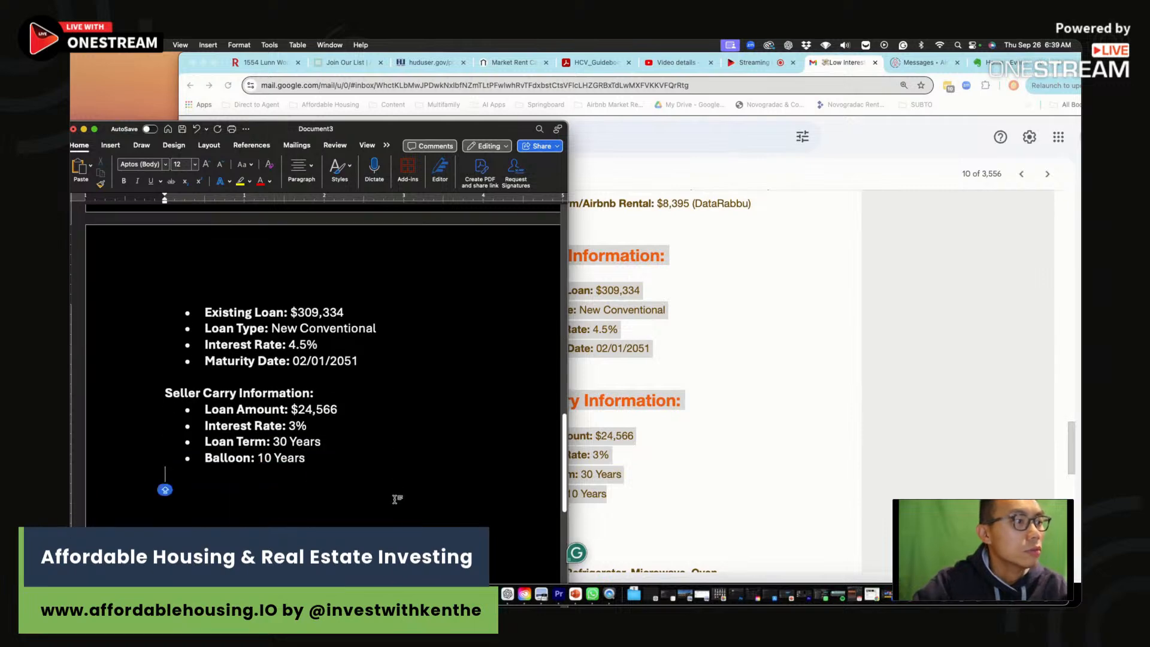
Step: In the workbook's Subto Loan section, set the principal to $309,334 and the interest rate to 4.5%
{"action": "key", "text": "super+Tab"}
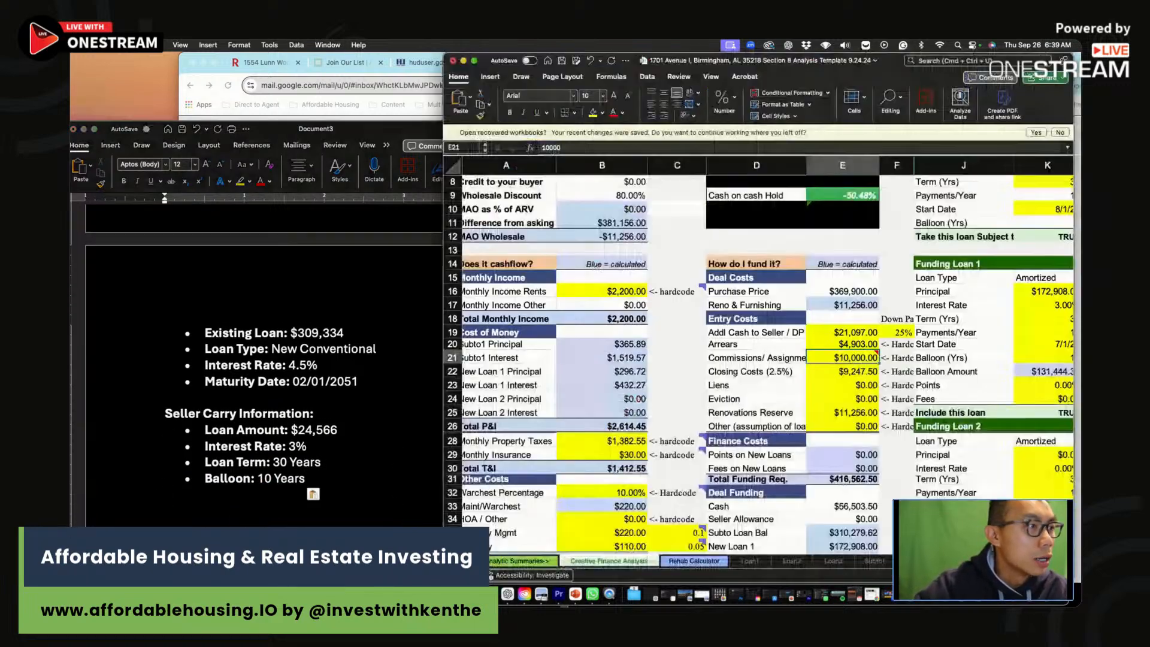
{"action": "scroll", "coordinate": [935, 263], "scroll_direction": "up", "scroll_amount": 5}
{"action": "left_click", "coordinate": [935, 256]}
{"action": "scroll", "coordinate": [935, 256], "scroll_direction": "right", "scroll_amount": 2}
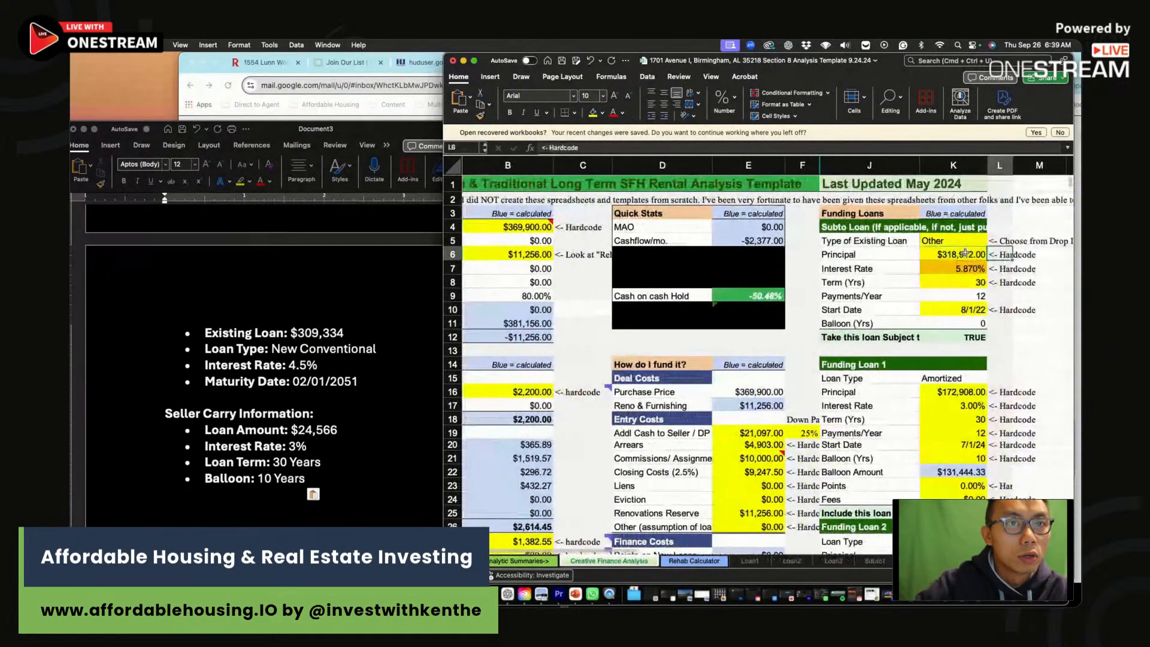
{"action": "left_click", "coordinate": [947, 254]}
{"action": "type", "text": "309,334"}
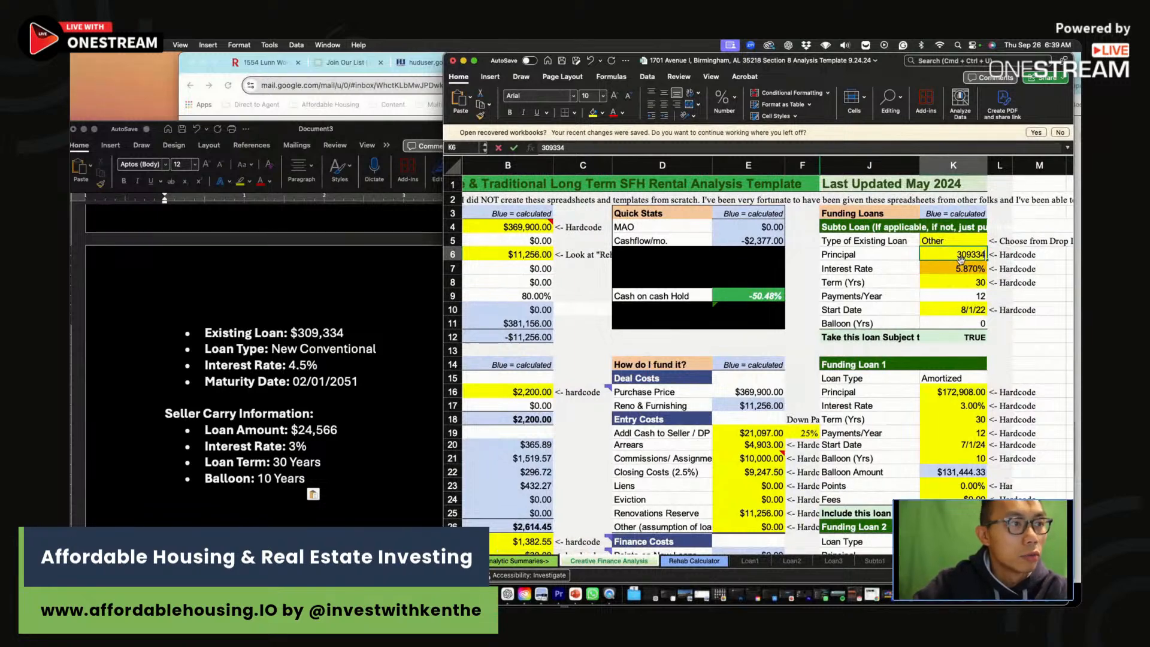
{"action": "key", "text": "Return"}
{"action": "type", "text": "4.5"}
{"action": "key", "text": "Return"}
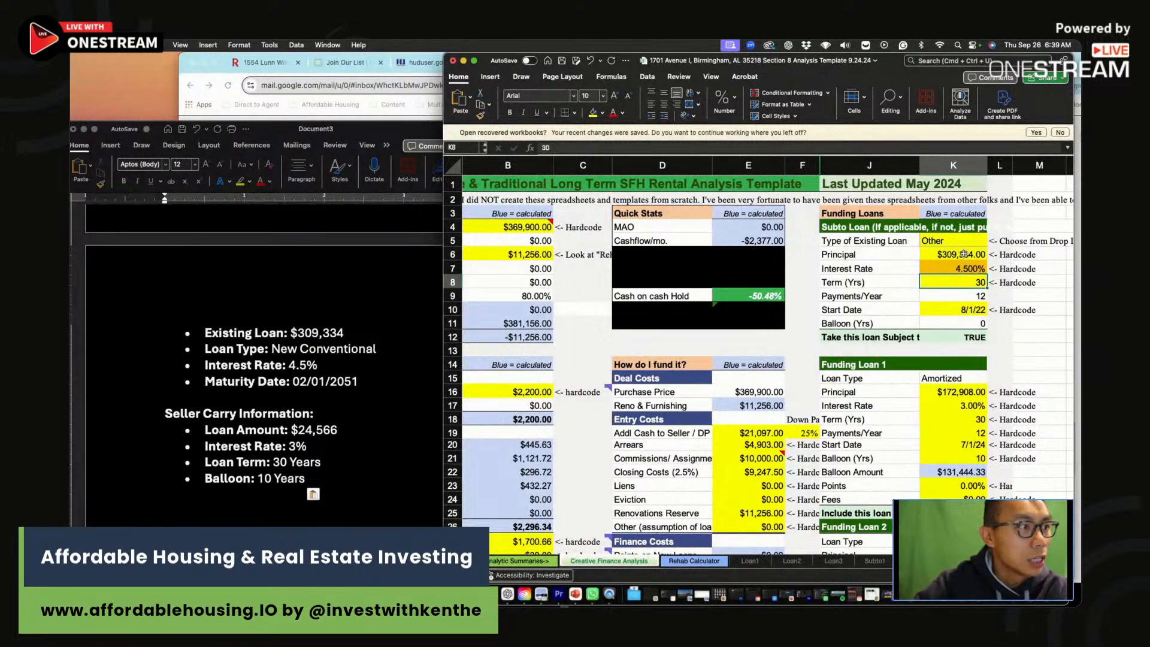
Step: Set the Subto loan's start date to 2/1/2021 and check it against the maturity date in the deal notes
{"action": "left_click", "coordinate": [965, 308]}
{"action": "type", "text": "2/1/51"}
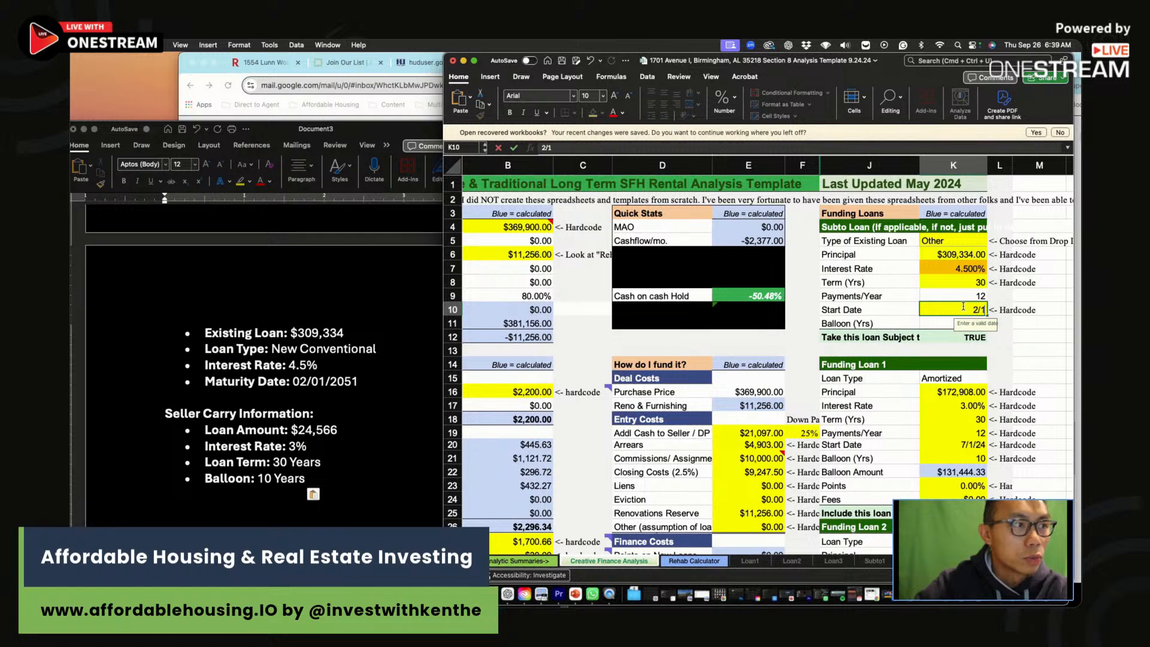
{"action": "key", "text": "Return"}
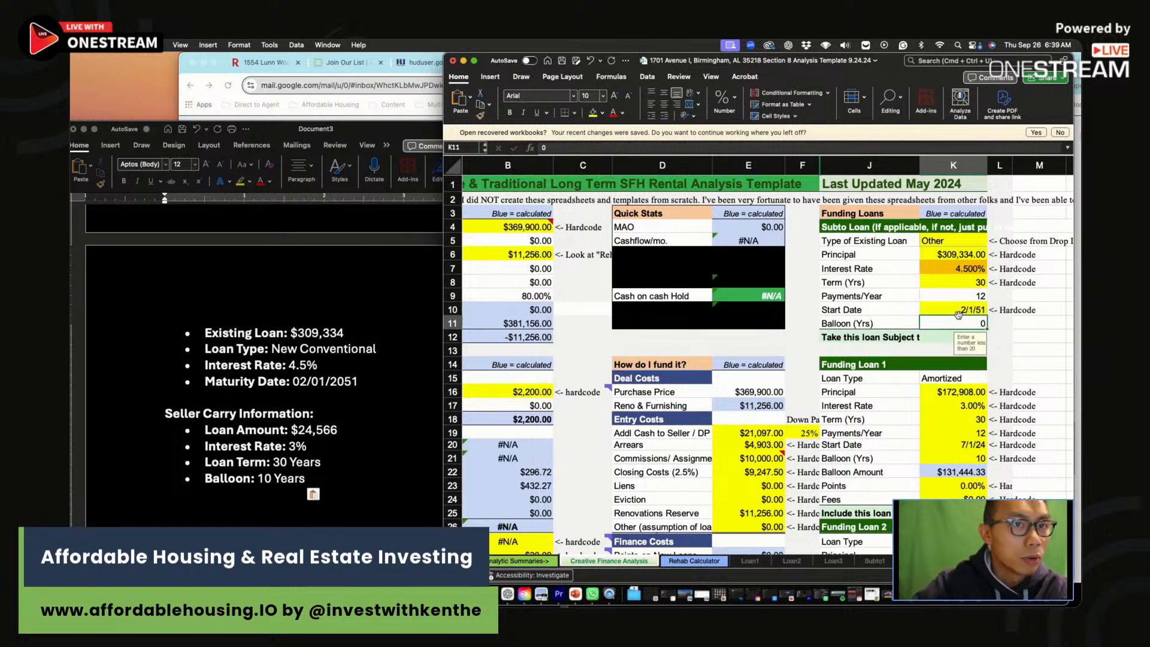
{"action": "left_click", "coordinate": [954, 309]}
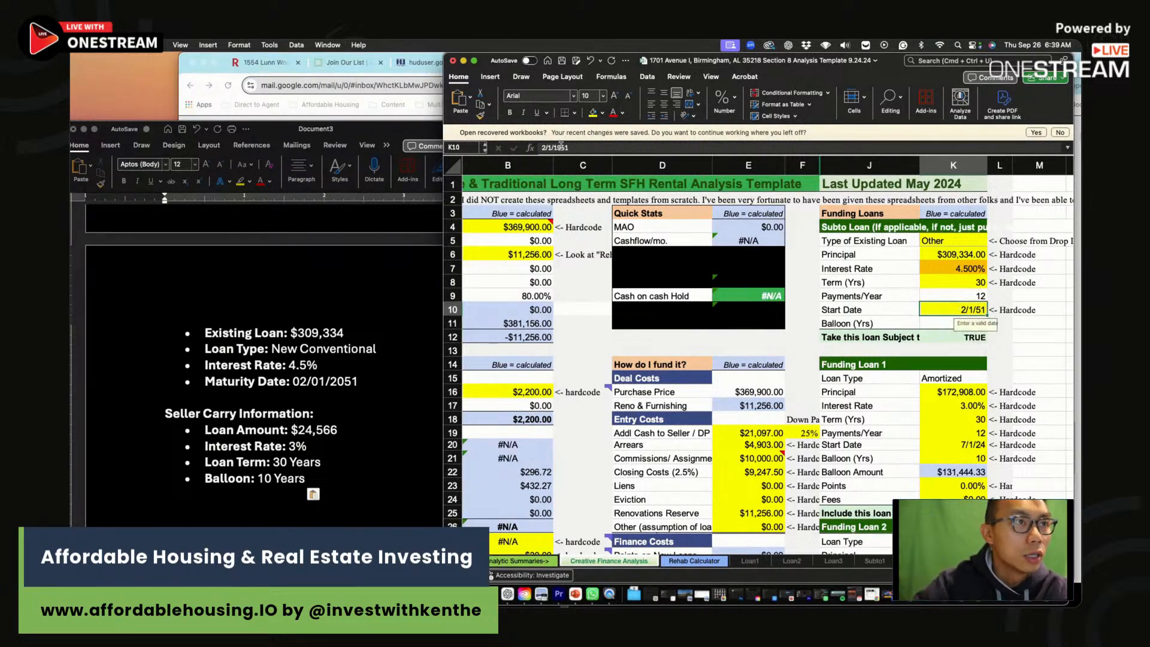
{"action": "left_click", "coordinate": [555, 147]}
{"action": "type", "text": "2021"}
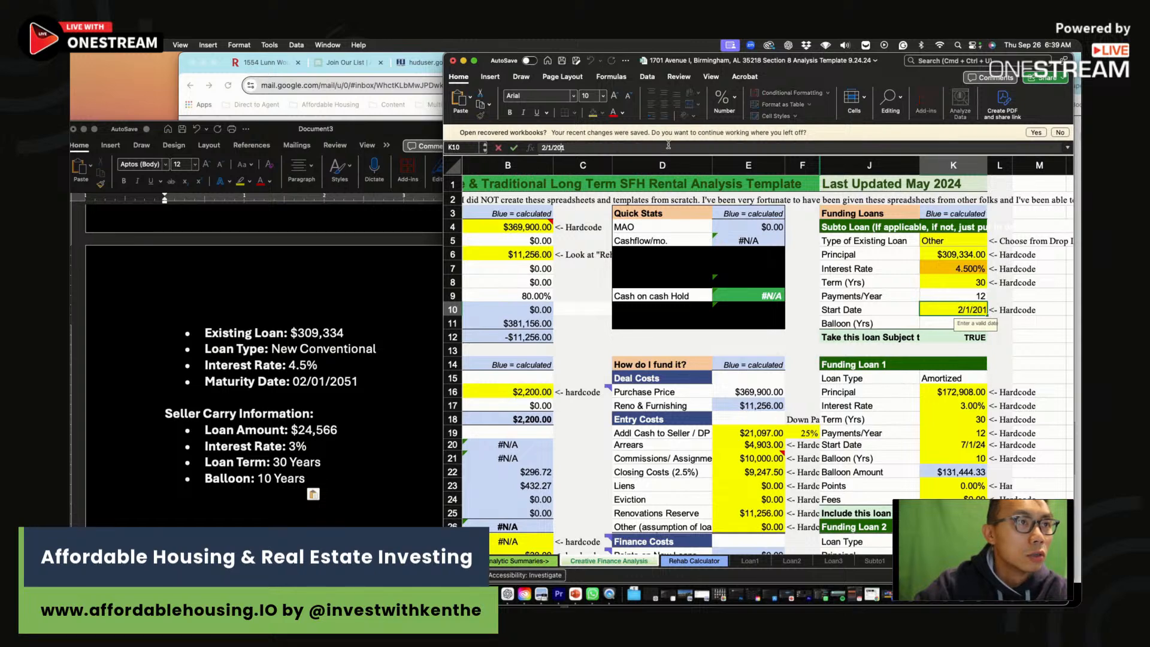
{"action": "key", "text": "Return"}
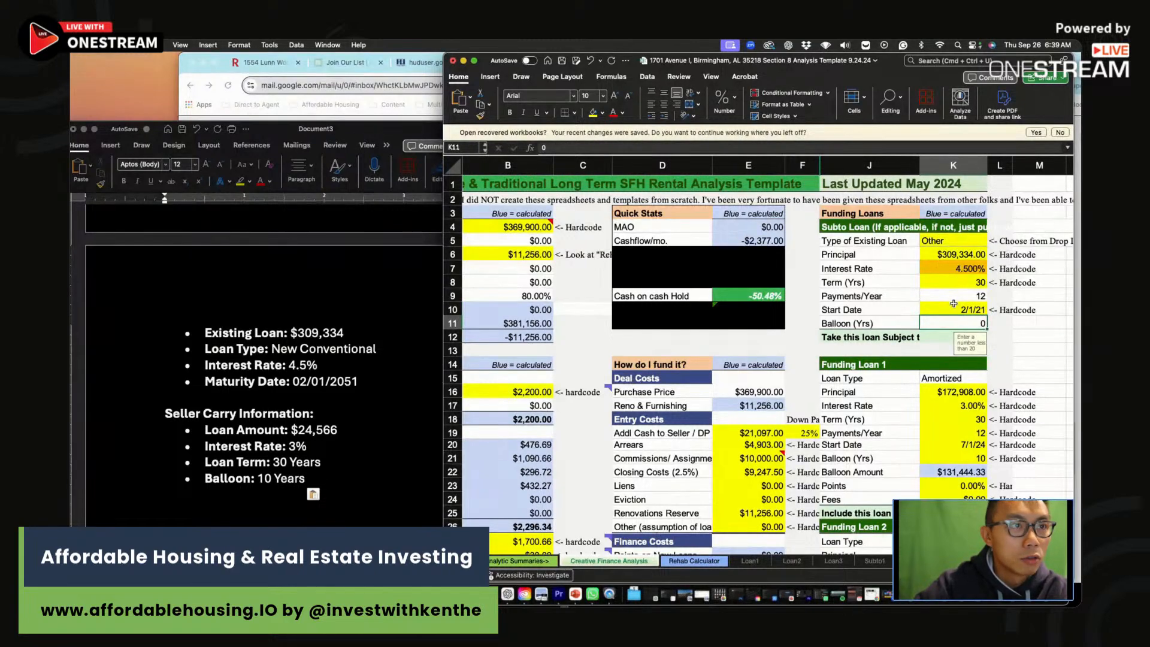
{"action": "left_click", "coordinate": [953, 307]}
{"action": "left_click", "coordinate": [372, 383]}
{"action": "left_click_drag", "start_coordinate": [363, 383], "coordinate": [295, 388]}
{"action": "left_click", "coordinate": [988, 446]}
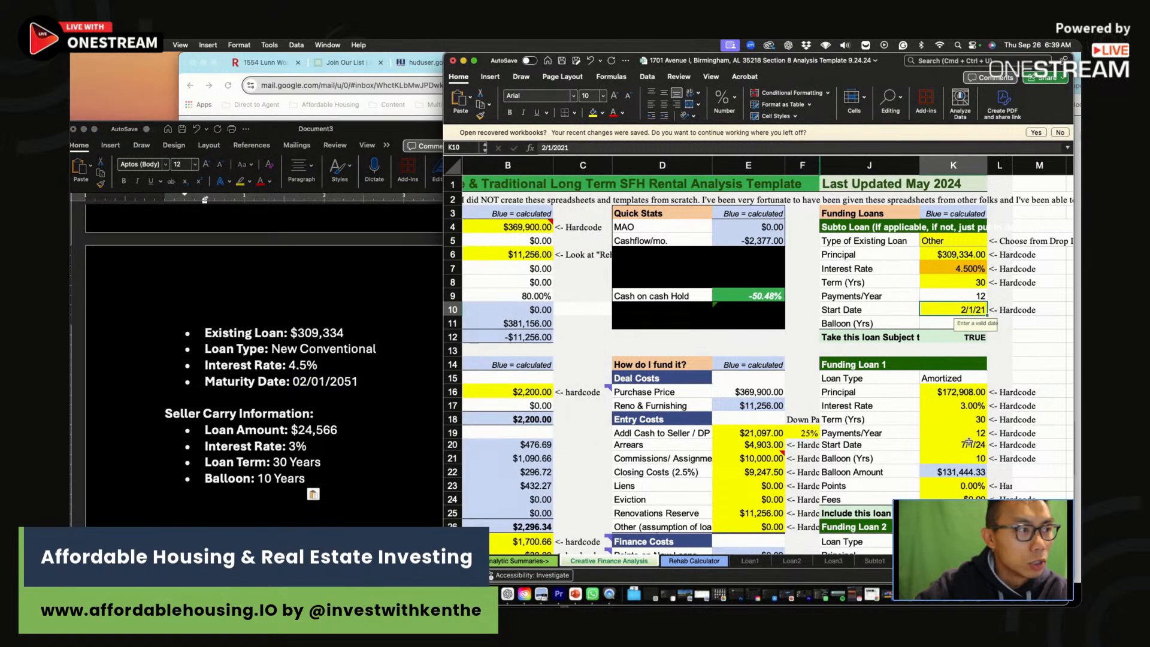
Step: Set Funding Loan 1's principal to the seller carry amount of $24,566
{"action": "left_click", "coordinate": [1000, 368]}
{"action": "left_click", "coordinate": [992, 408]}
{"action": "left_click", "coordinate": [961, 393]}
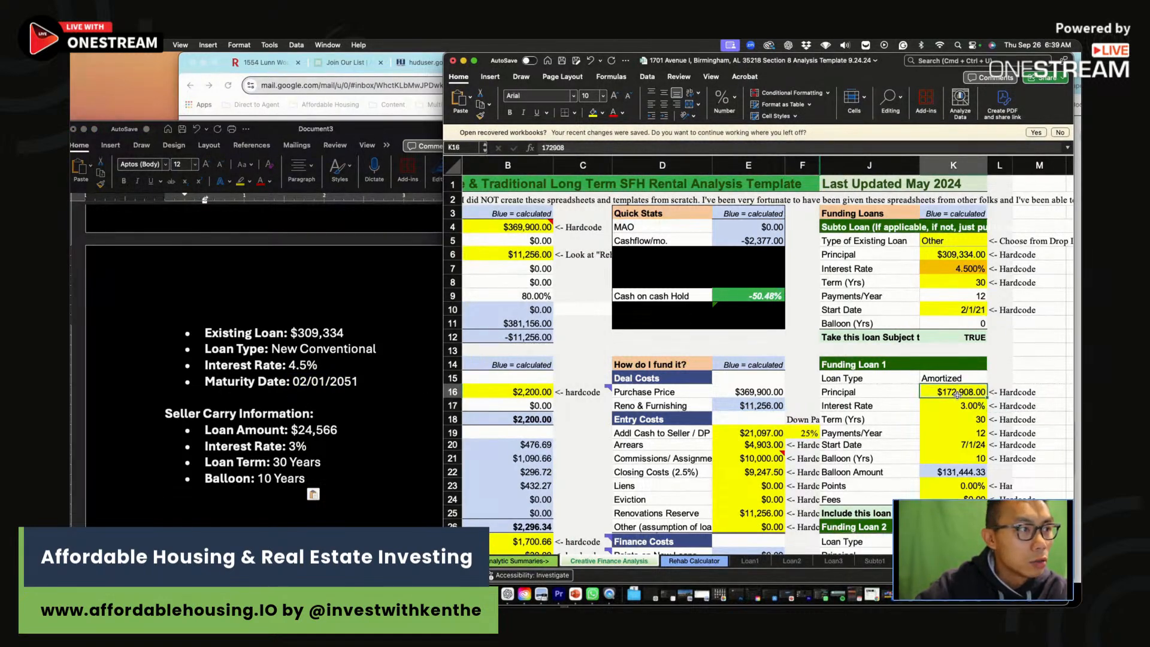
{"action": "type", "text": "24566"}
{"action": "key", "text": "Return"}
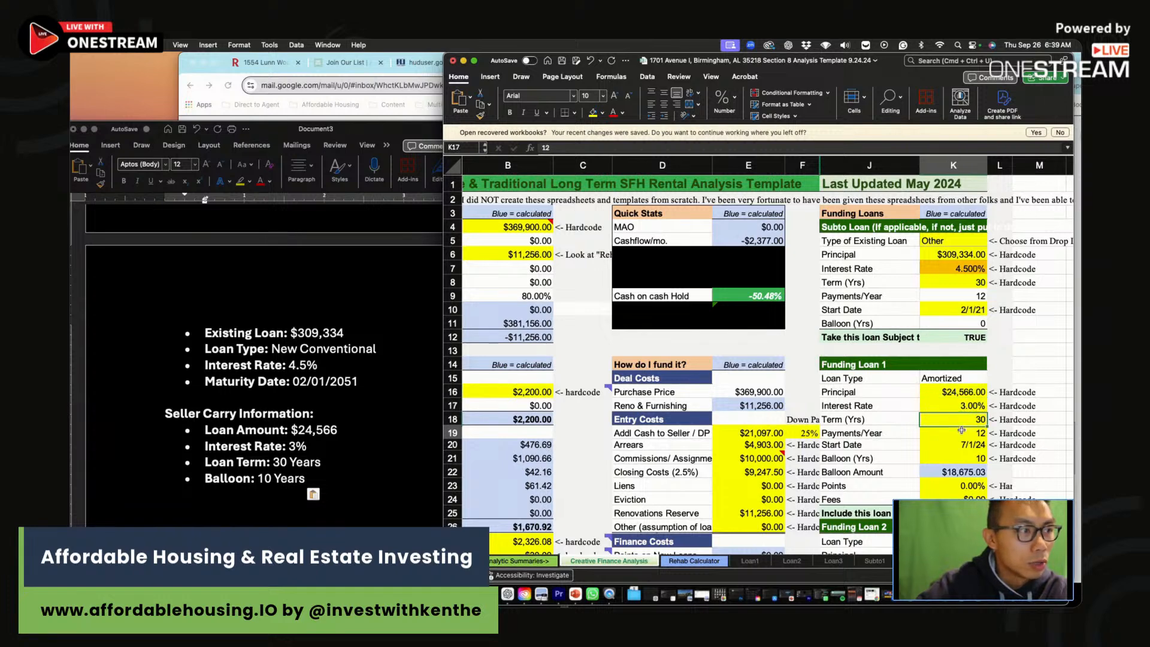
Step: Check Funding Loan 1's principal, interest rate, term, payments per year, start date and balloon against the seller carry terms
{"action": "left_click", "coordinate": [986, 392]}
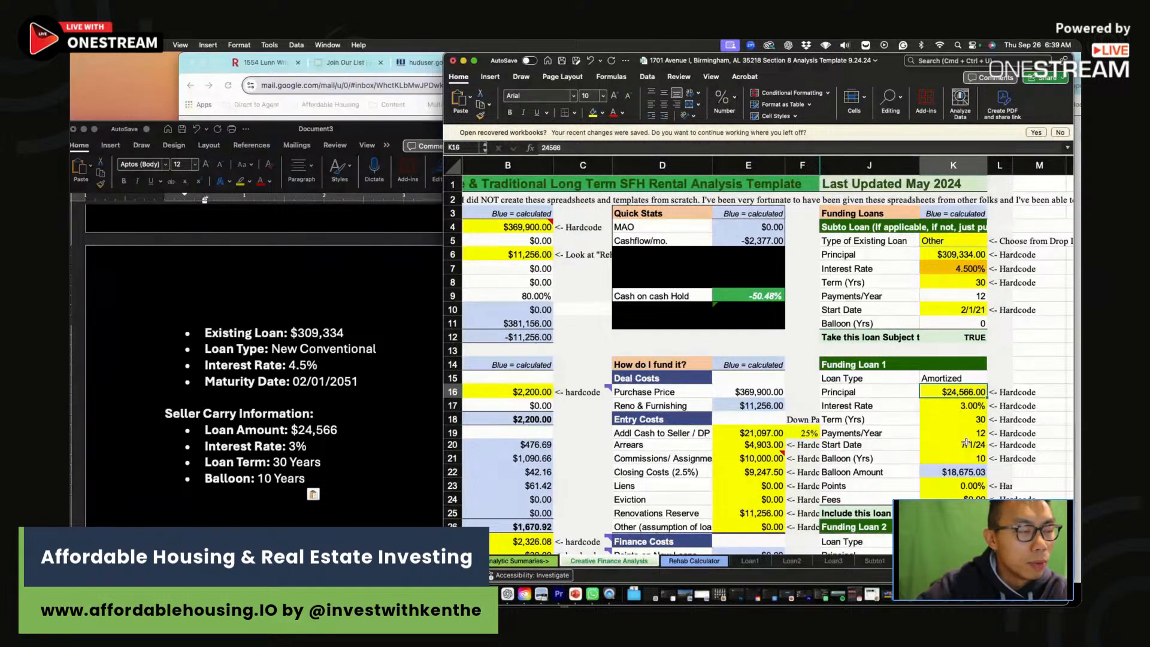
{"action": "left_click", "coordinate": [965, 421]}
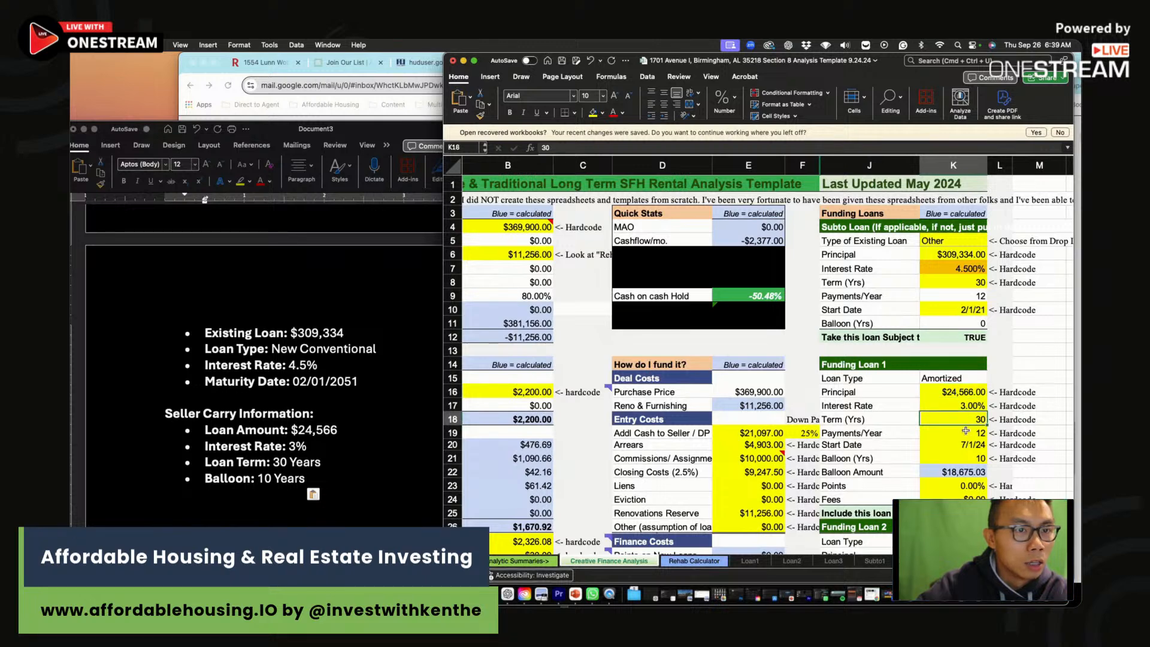
{"action": "left_click", "coordinate": [966, 434]}
{"action": "left_click", "coordinate": [964, 394]}
{"action": "left_click_drag", "start_coordinate": [964, 395], "coordinate": [964, 406]}
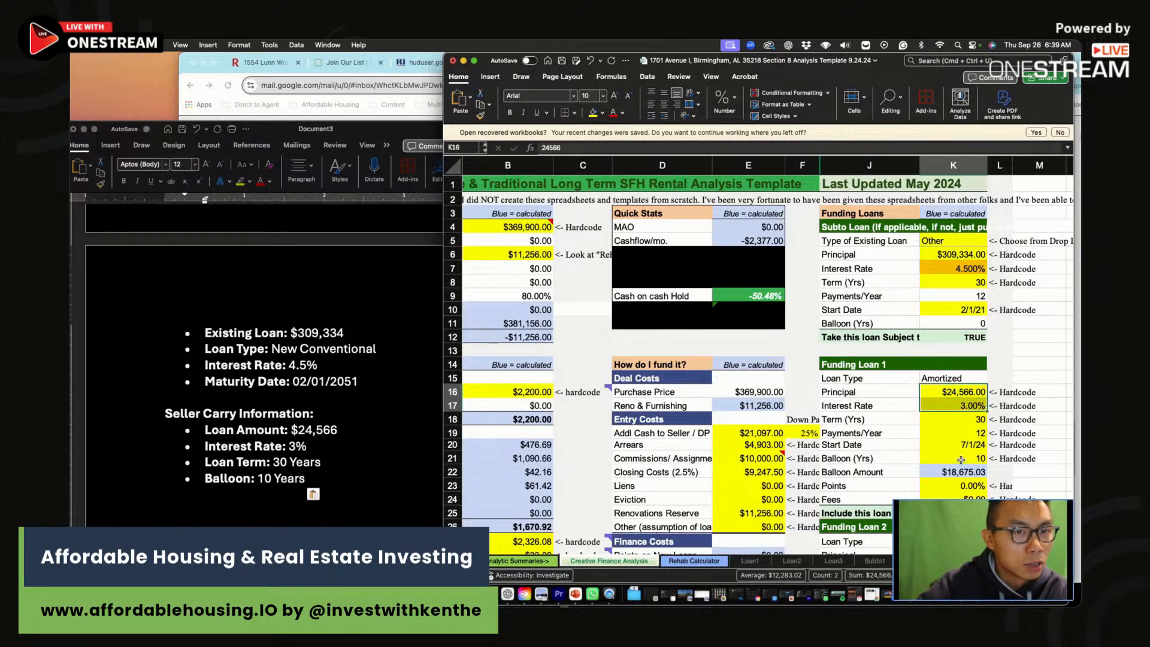
{"action": "left_click", "coordinate": [961, 459]}
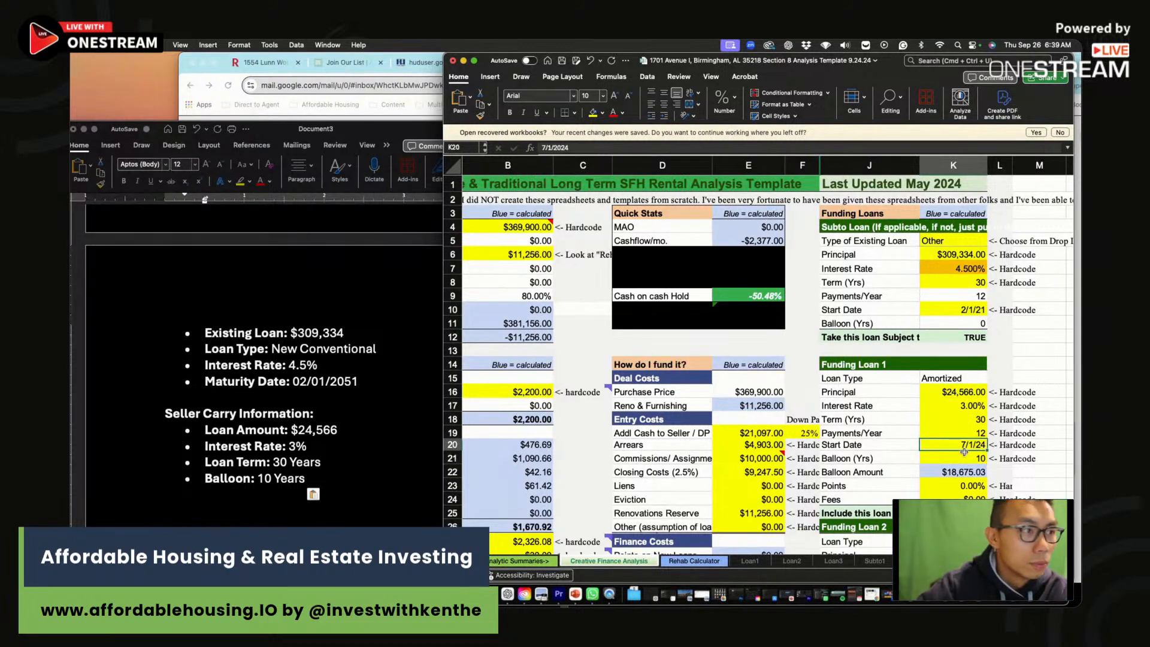
{"action": "key", "text": "Left"}
{"action": "key", "text": "Home"}
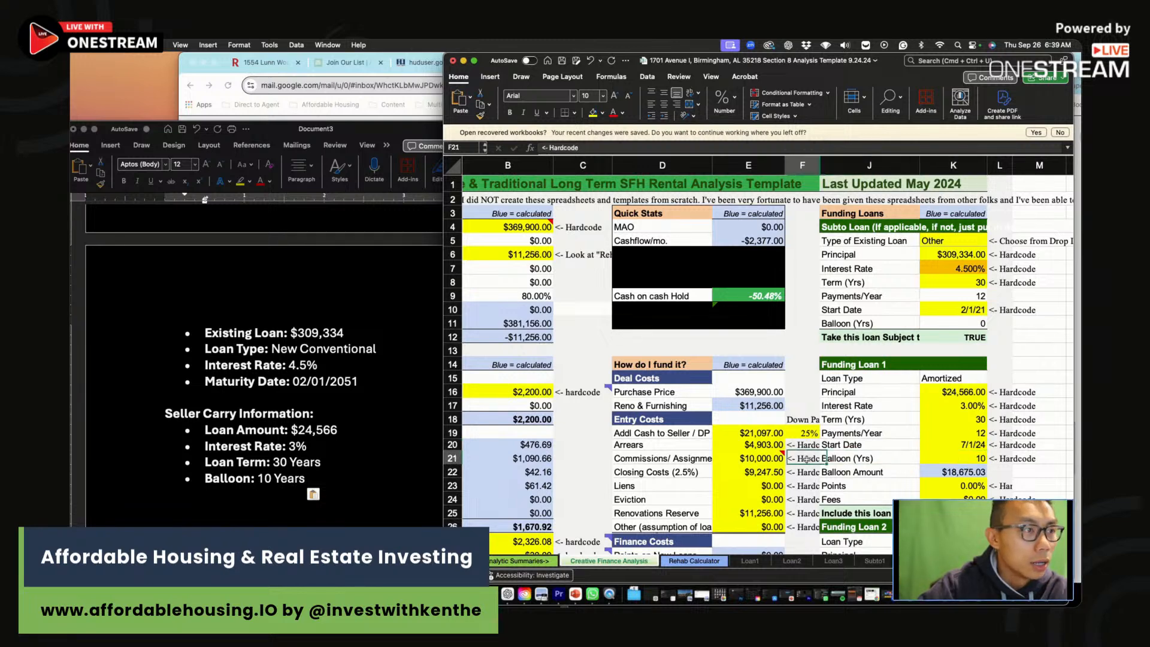
{"action": "scroll", "coordinate": [633, 482], "scroll_direction": "down", "scroll_amount": 3}
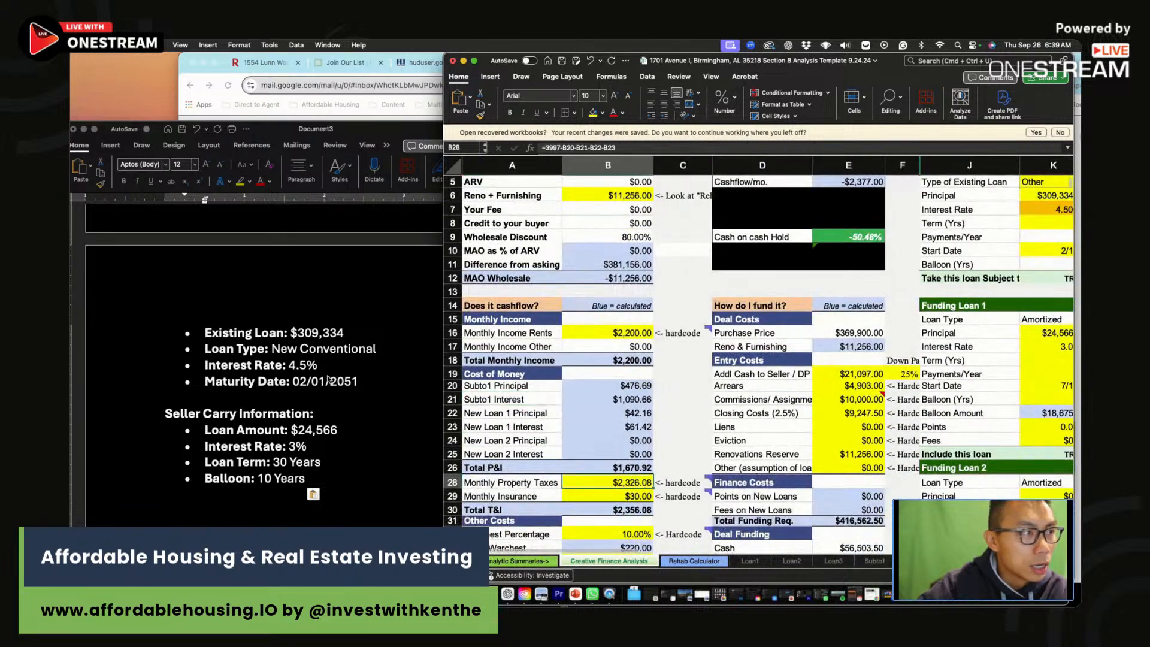
Step: Set Monthly Property Taxes to the notes' PITI of 2451 minus the Subto1 and New Loan 1 principal and interest, =2451-B20-B21-B22-B23
{"action": "left_click", "coordinate": [329, 380]}
{"action": "scroll", "coordinate": [302, 286], "scroll_direction": "up", "scroll_amount": 8}
{"action": "left_click_drag", "start_coordinate": [302, 286], "coordinate": [265, 286]}
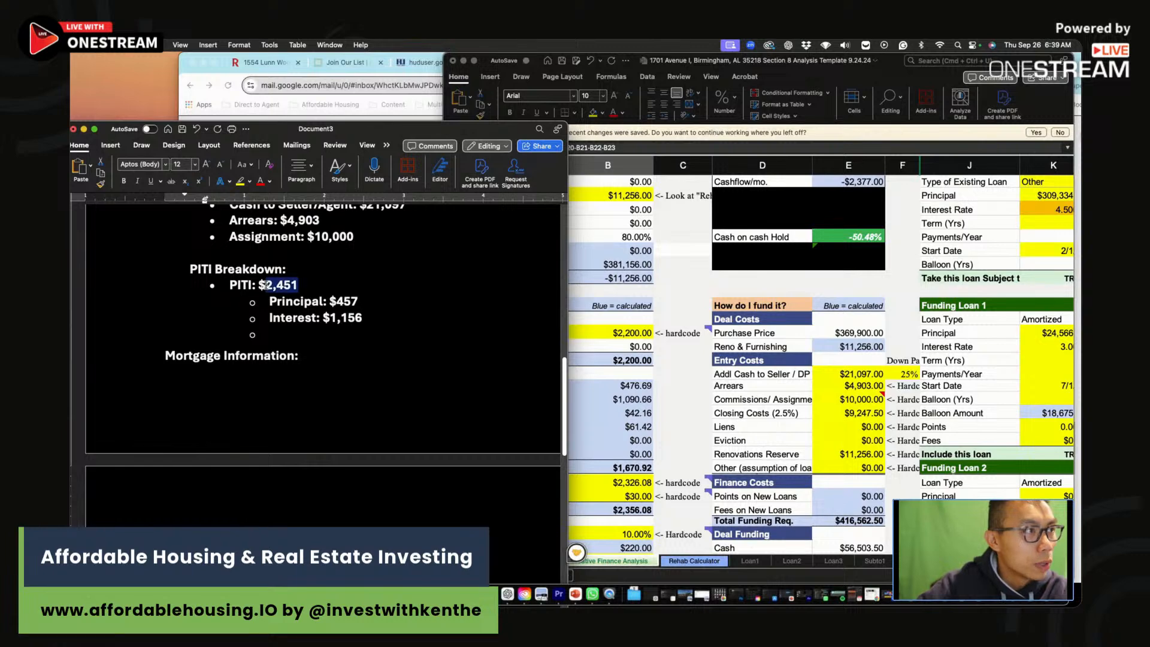
{"action": "left_click", "coordinate": [636, 481]}
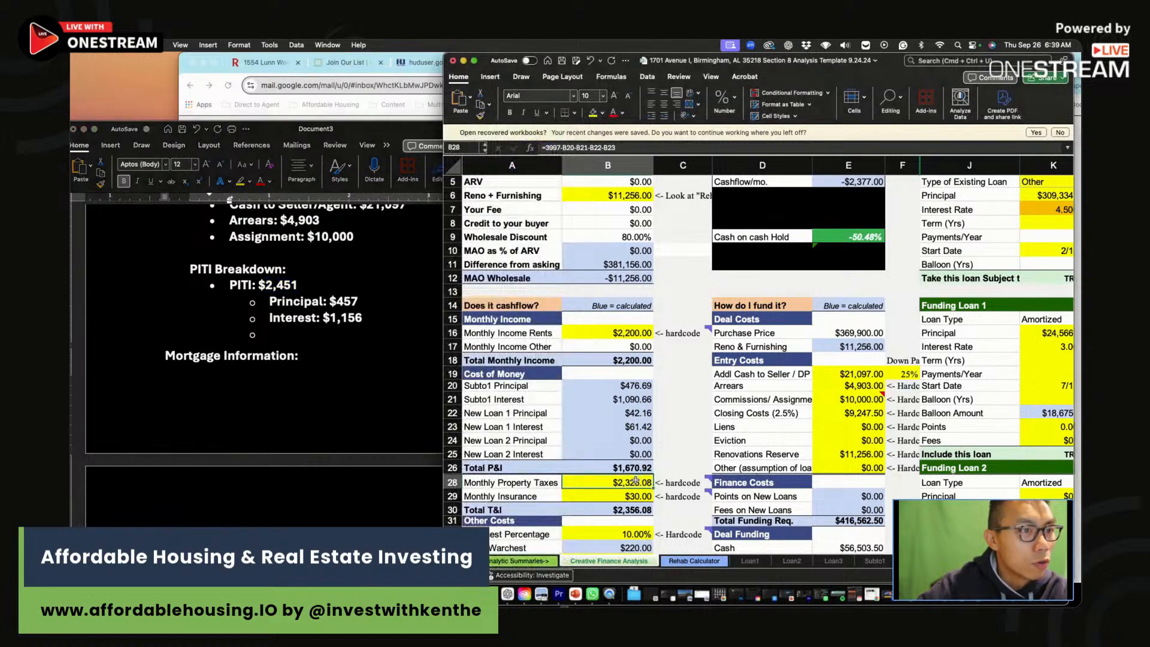
{"action": "type", "text": "=24"}
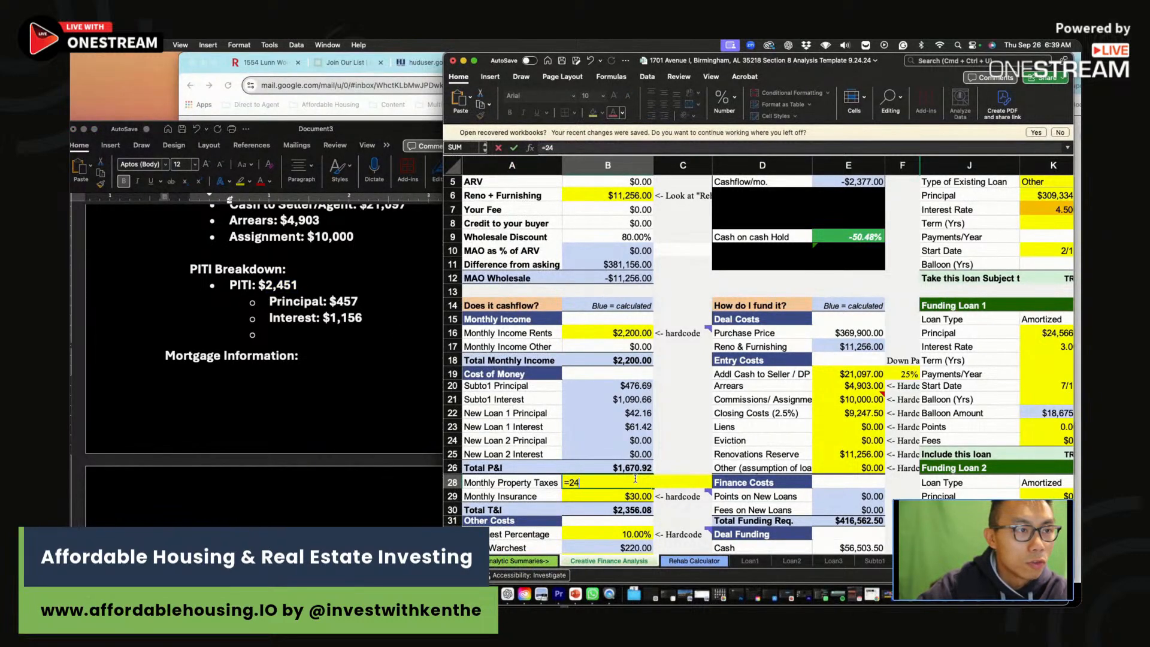
{"action": "type", "text": "51-"}
{"action": "left_click", "coordinate": [634, 386]}
{"action": "type", "text": "-"}
{"action": "left_click", "coordinate": [632, 399]}
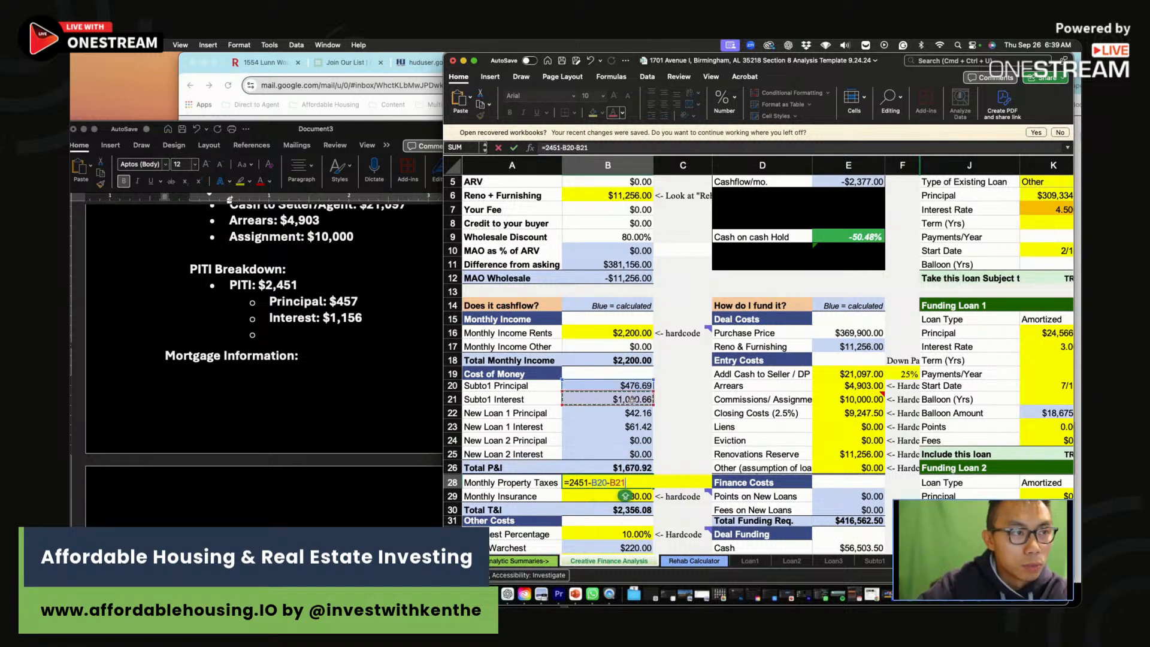
{"action": "type", "text": "-"}
{"action": "left_click", "coordinate": [634, 413]}
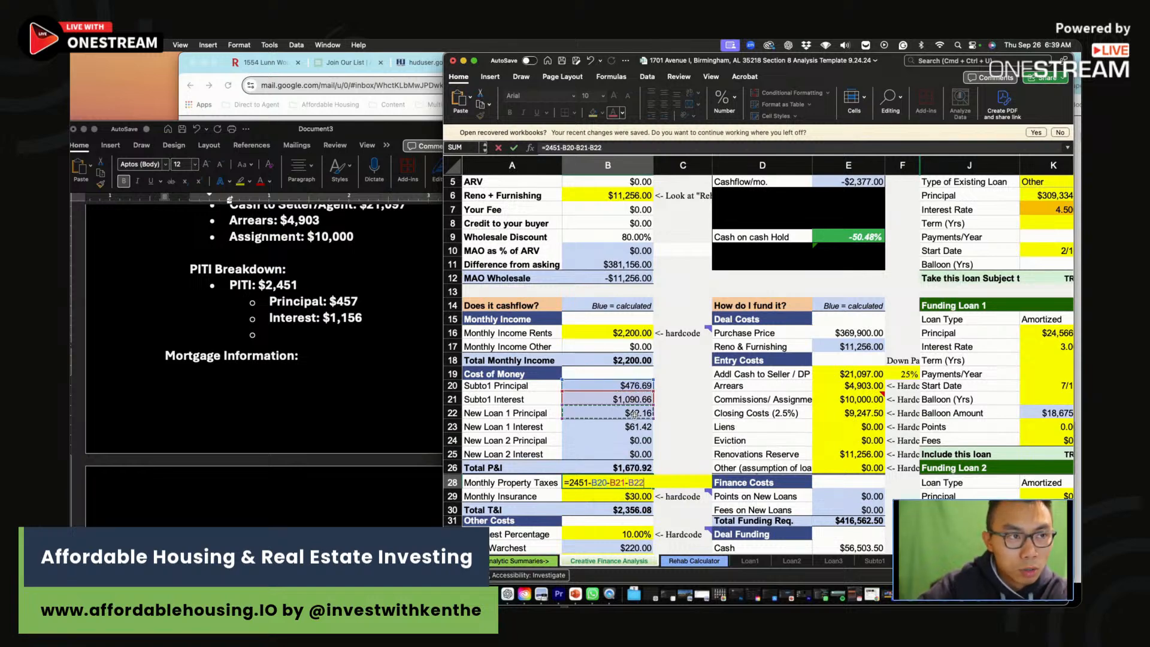
{"action": "type", "text": "-"}
{"action": "left_click", "coordinate": [639, 427]}
{"action": "key", "text": "Return"}
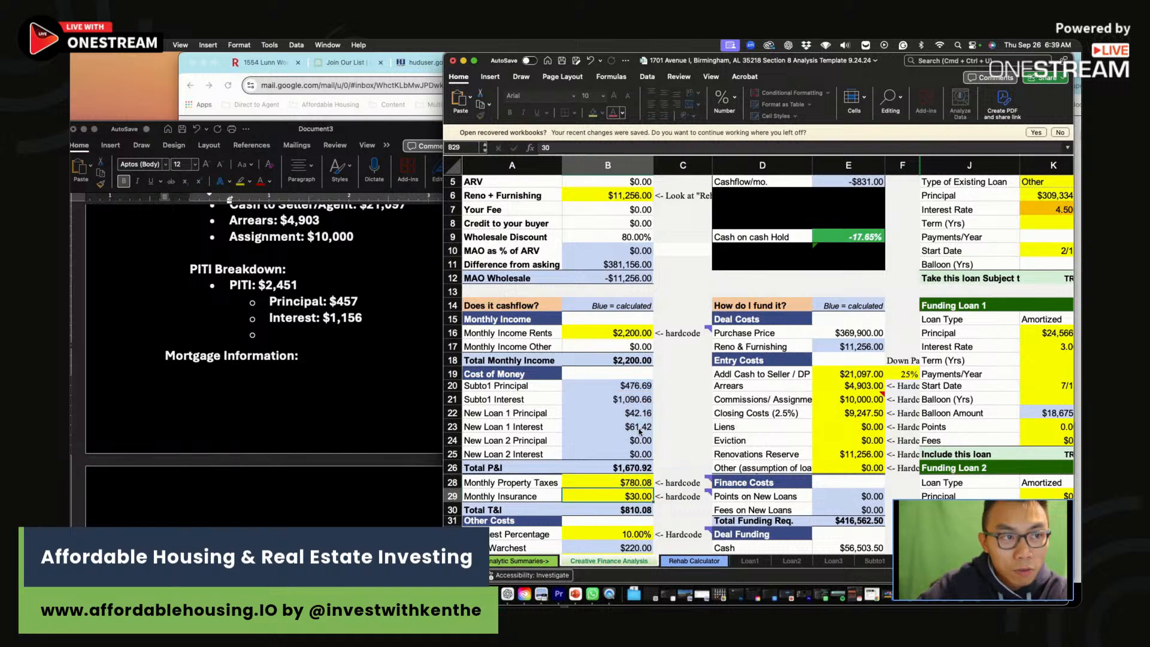
Step: Review the Monthly Property Taxes formula against the Subto1 and New Loan 1 principal and interest amounts
{"action": "left_click", "coordinate": [614, 485]}
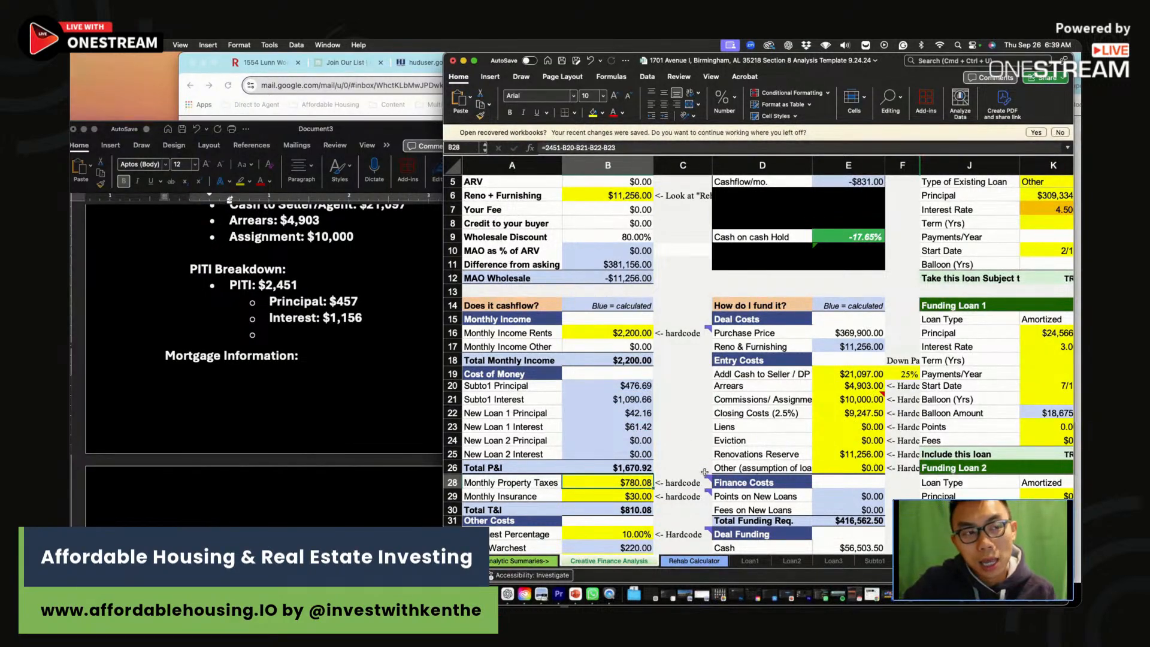
{"action": "left_click", "coordinate": [662, 459]}
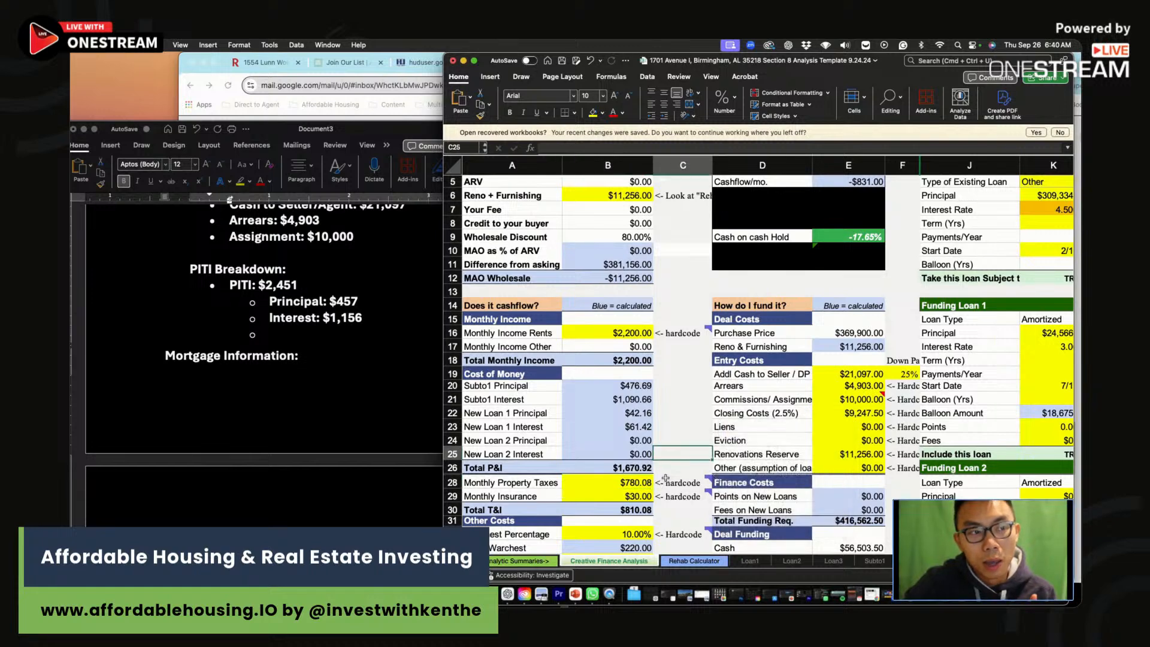
{"action": "left_click_drag", "start_coordinate": [636, 387], "coordinate": [634, 423]}
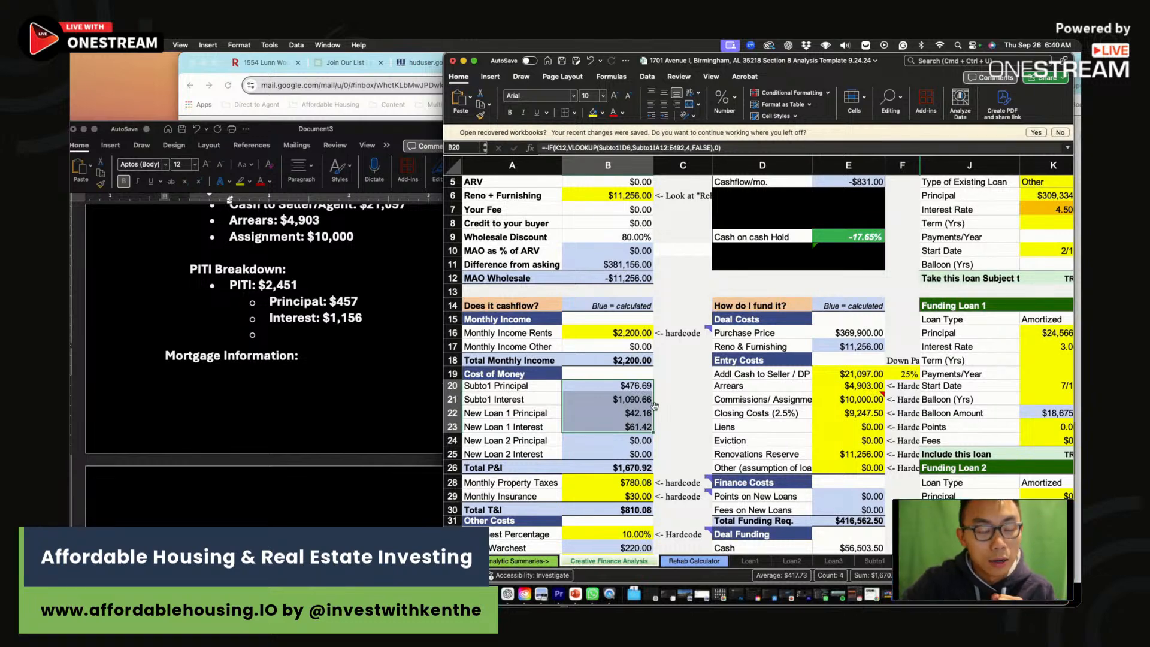
{"action": "left_click_drag", "start_coordinate": [672, 387], "coordinate": [673, 424]}
{"action": "left_click", "coordinate": [672, 426]}
{"action": "left_click", "coordinate": [643, 479]}
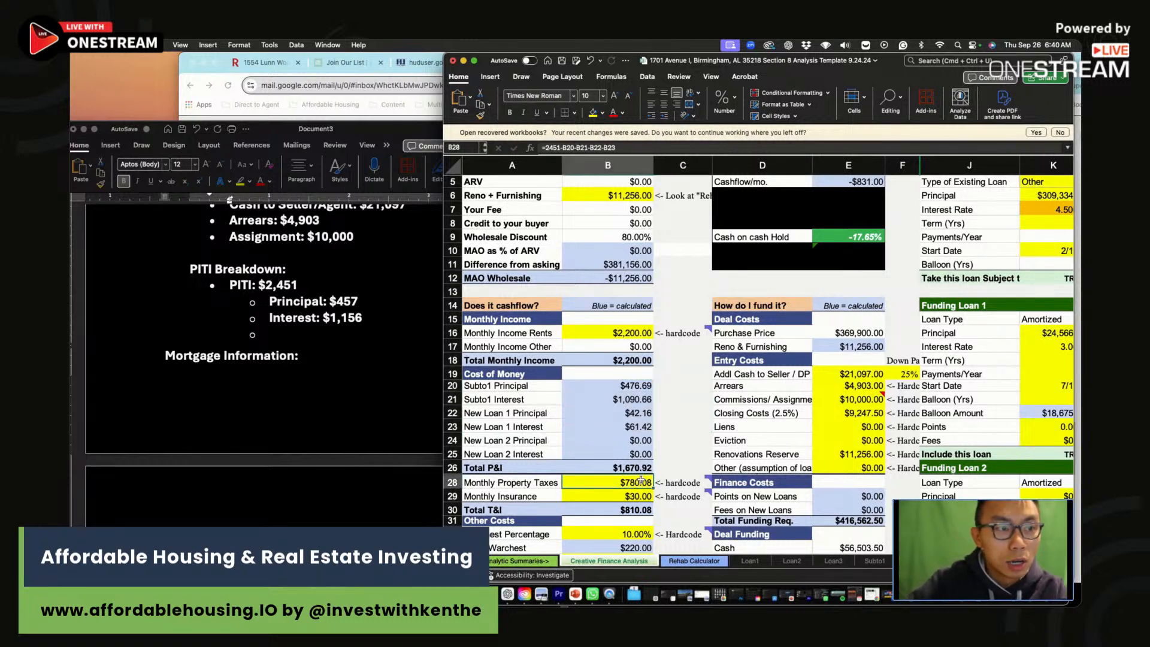
{"action": "left_click", "coordinate": [680, 468]}
Step: Set Monthly Insurance to $50 in the Cost of Money section
{"action": "scroll", "coordinate": [679, 468], "scroll_direction": "down", "scroll_amount": 2}
{"action": "left_click", "coordinate": [631, 457]}
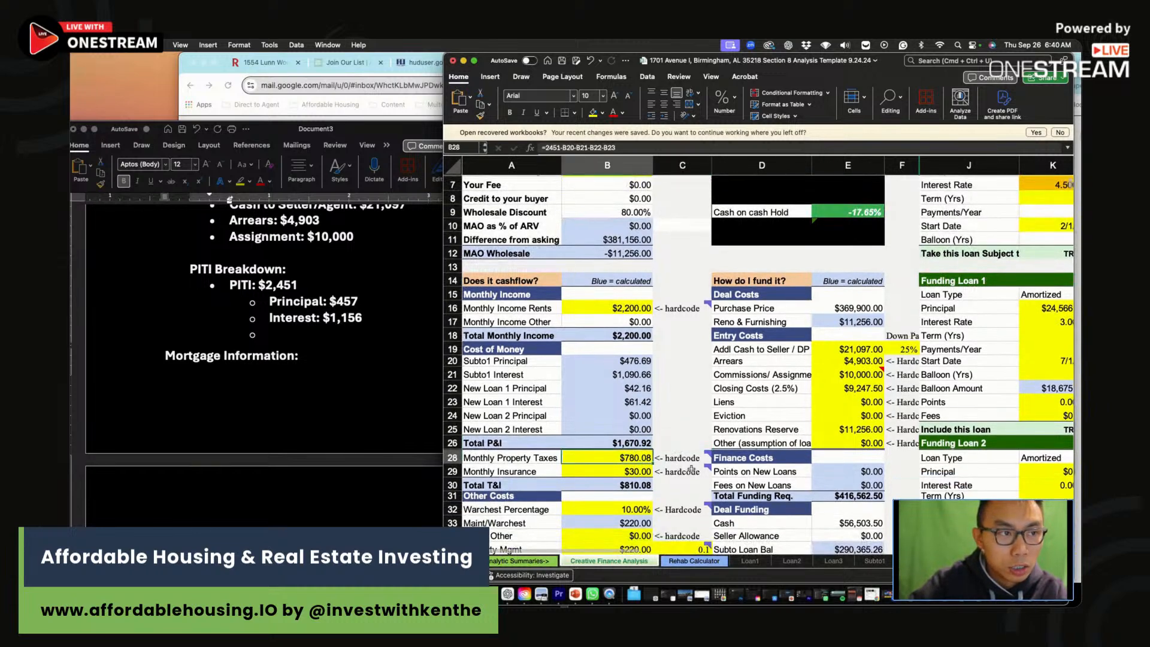
{"action": "scroll", "coordinate": [631, 446], "scroll_direction": "down", "scroll_amount": 2}
{"action": "left_click", "coordinate": [630, 446]}
{"action": "type", "text": "5"}
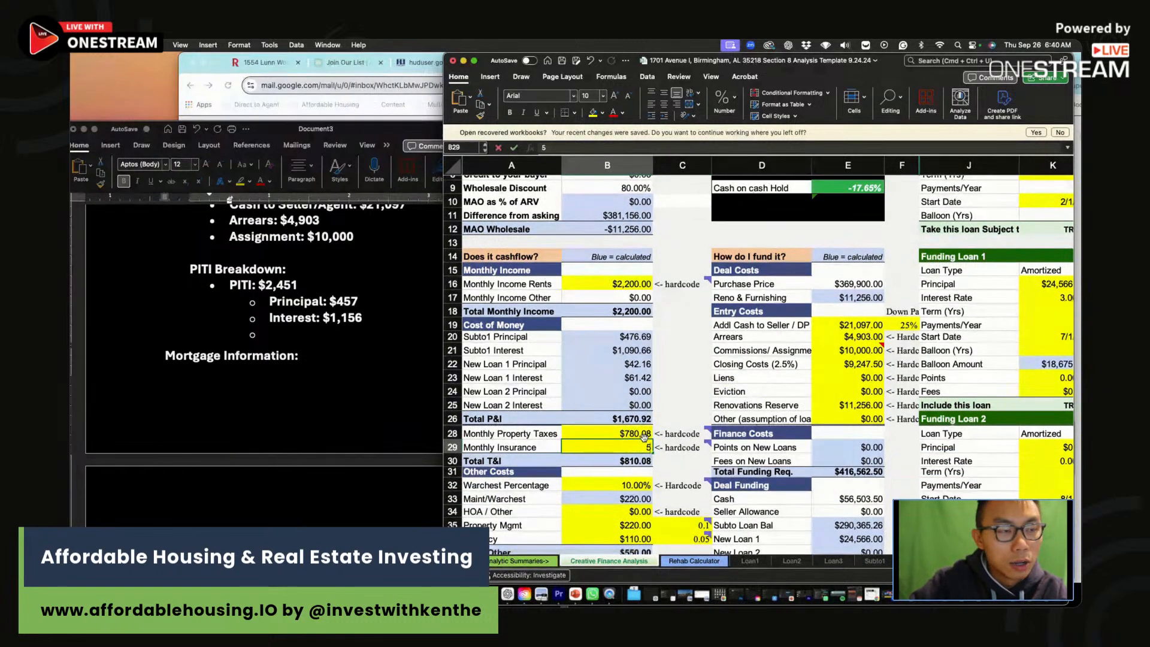
{"action": "type", "text": "0"}
{"action": "key", "text": "Return"}
Step: Examine the monthly insurance, the Warchest Percentage with its comment, and the resulting Maint/Warchest reserve
{"action": "scroll", "coordinate": [635, 445], "scroll_direction": "down", "scroll_amount": 3}
{"action": "left_click_drag", "start_coordinate": [629, 433], "coordinate": [632, 445]}
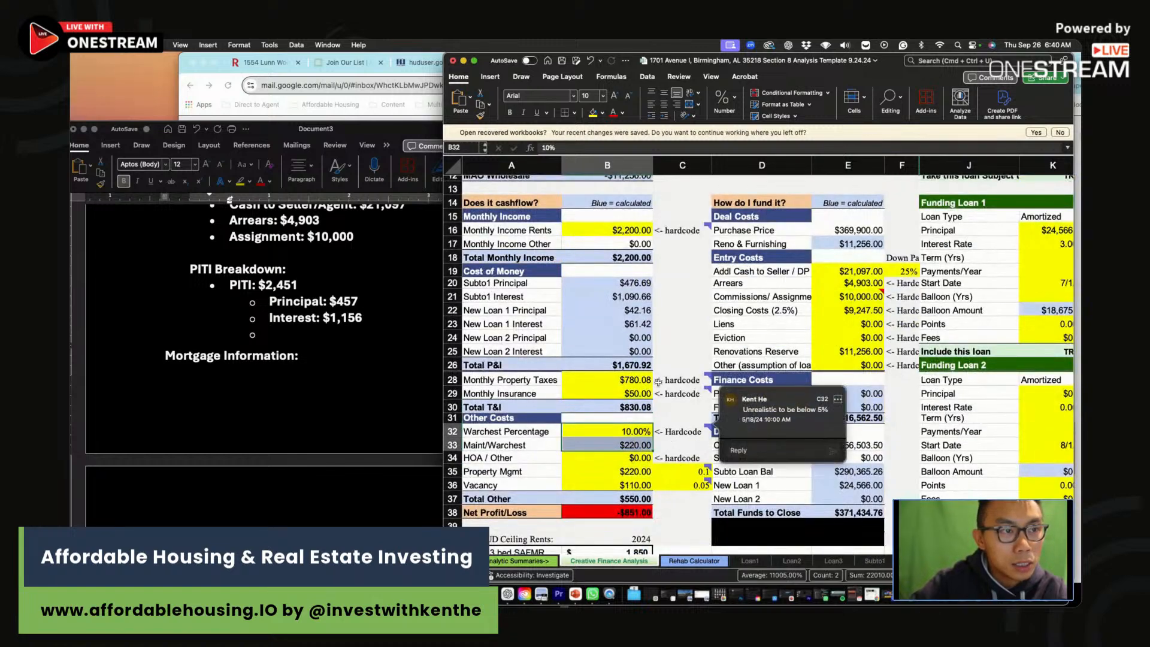
{"action": "left_click", "coordinate": [641, 388]}
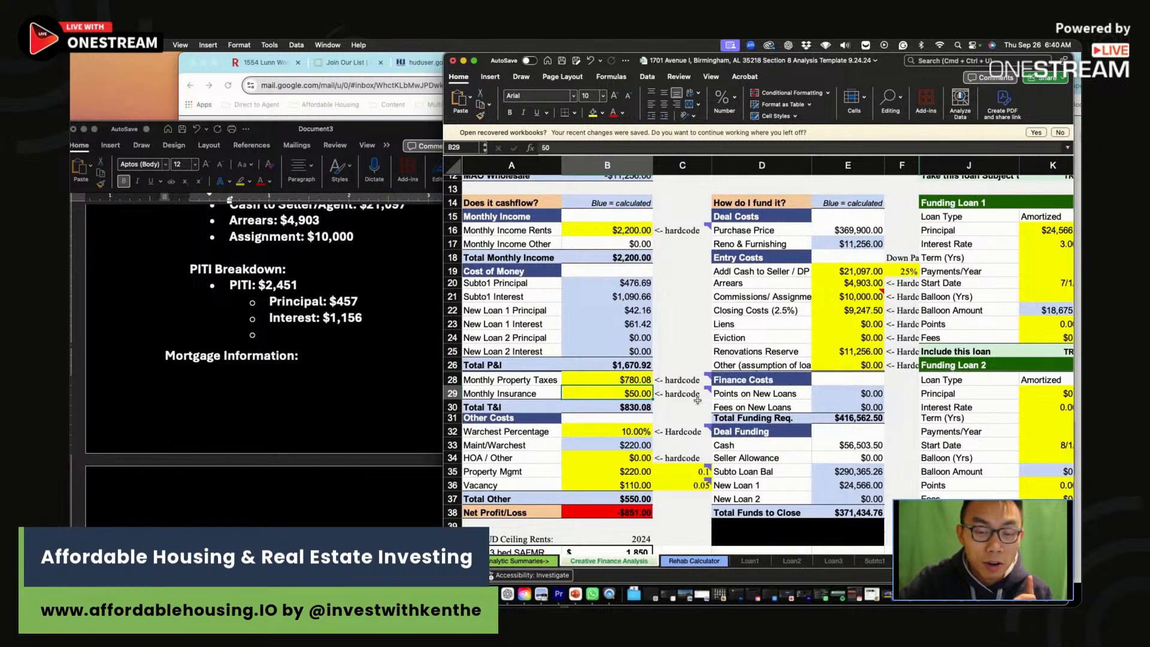
{"action": "scroll", "coordinate": [697, 398], "scroll_direction": "right", "scroll_amount": 1}
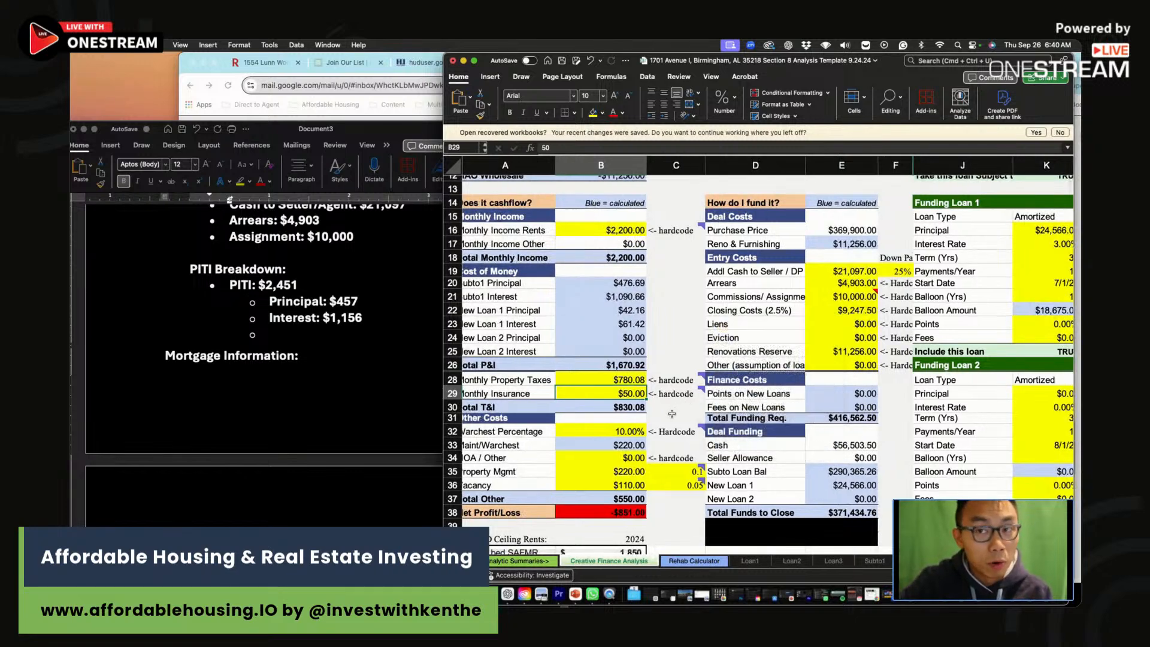
{"action": "left_click", "coordinate": [672, 414]}
{"action": "left_click_drag", "start_coordinate": [628, 386], "coordinate": [634, 439]}
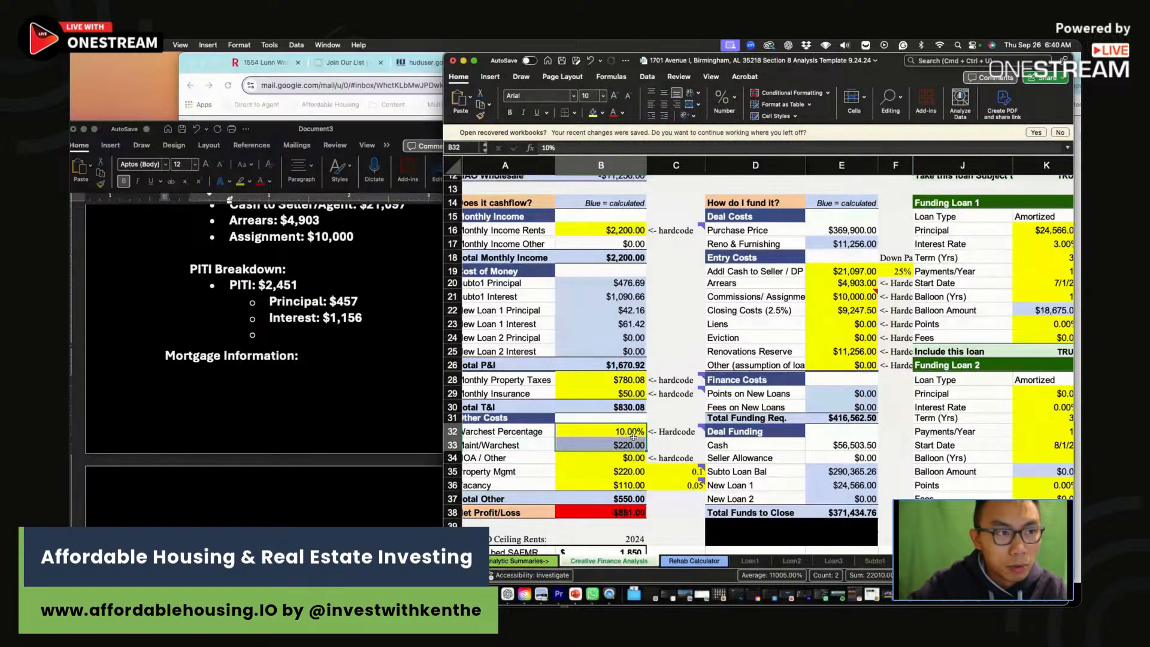
{"action": "left_click", "coordinate": [670, 432]}
{"action": "left_click_drag", "start_coordinate": [669, 433], "coordinate": [671, 449]}
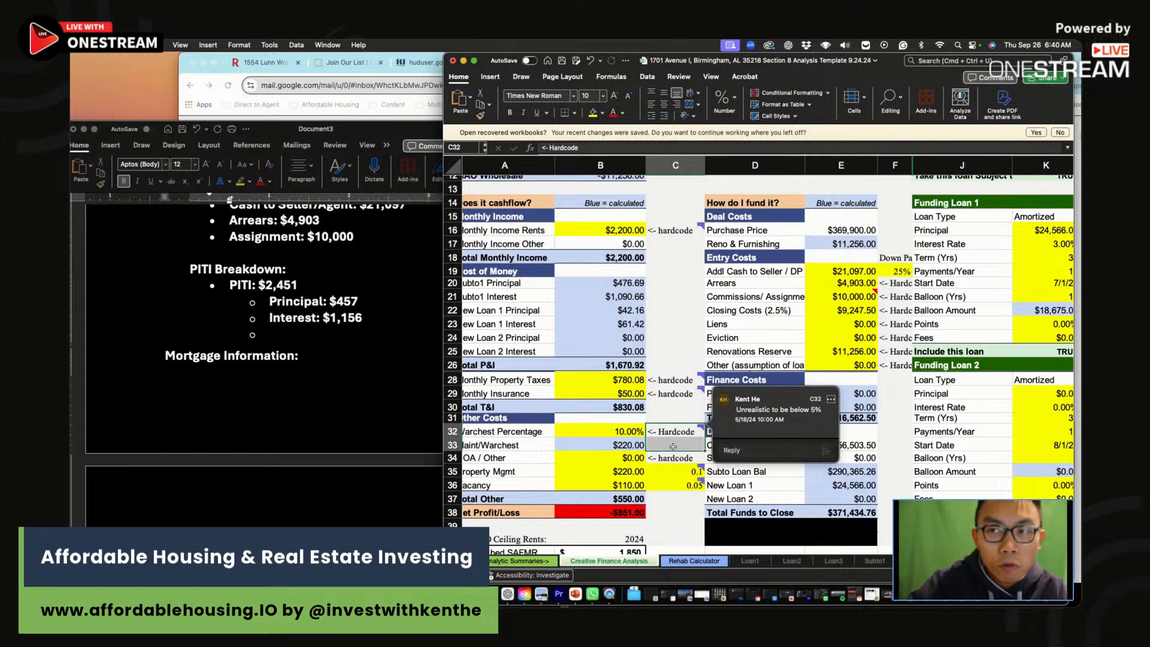
{"action": "left_click", "coordinate": [671, 446]}
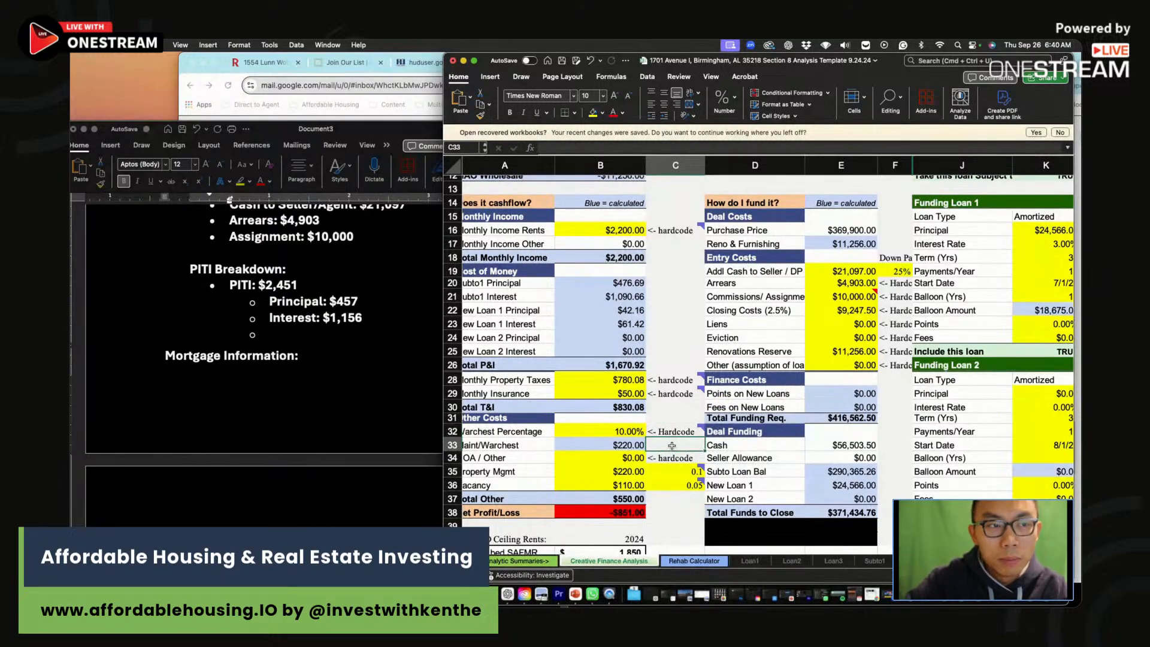
{"action": "left_click_drag", "start_coordinate": [610, 432], "coordinate": [610, 441]}
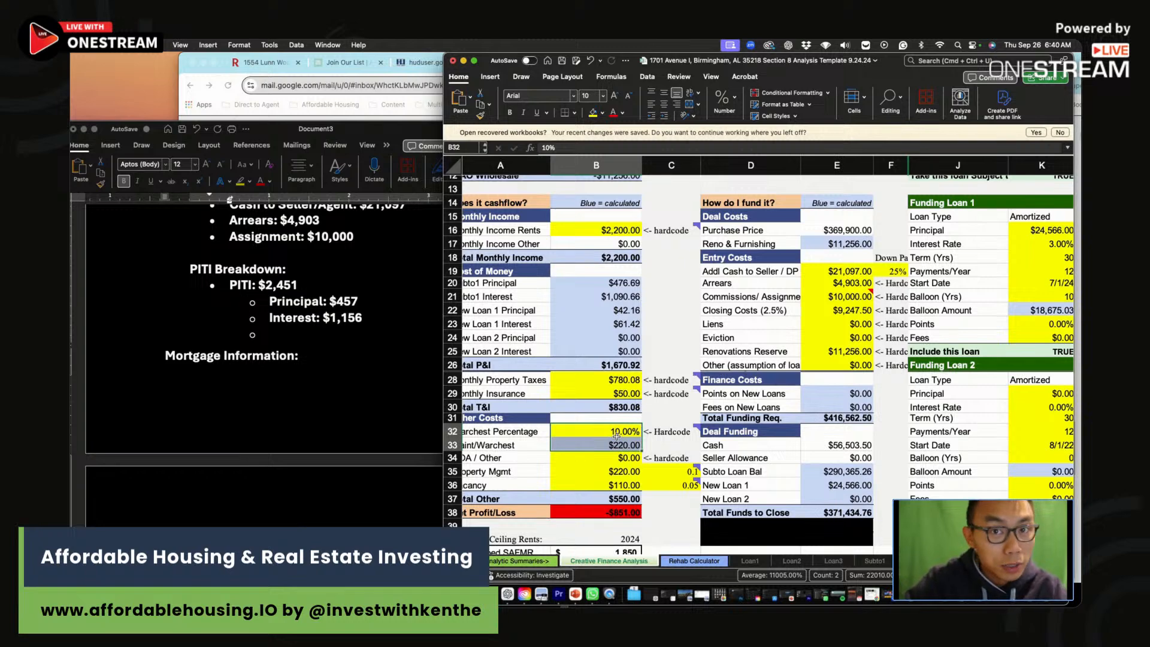
{"action": "scroll", "coordinate": [633, 429], "scroll_direction": "left", "scroll_amount": 1}
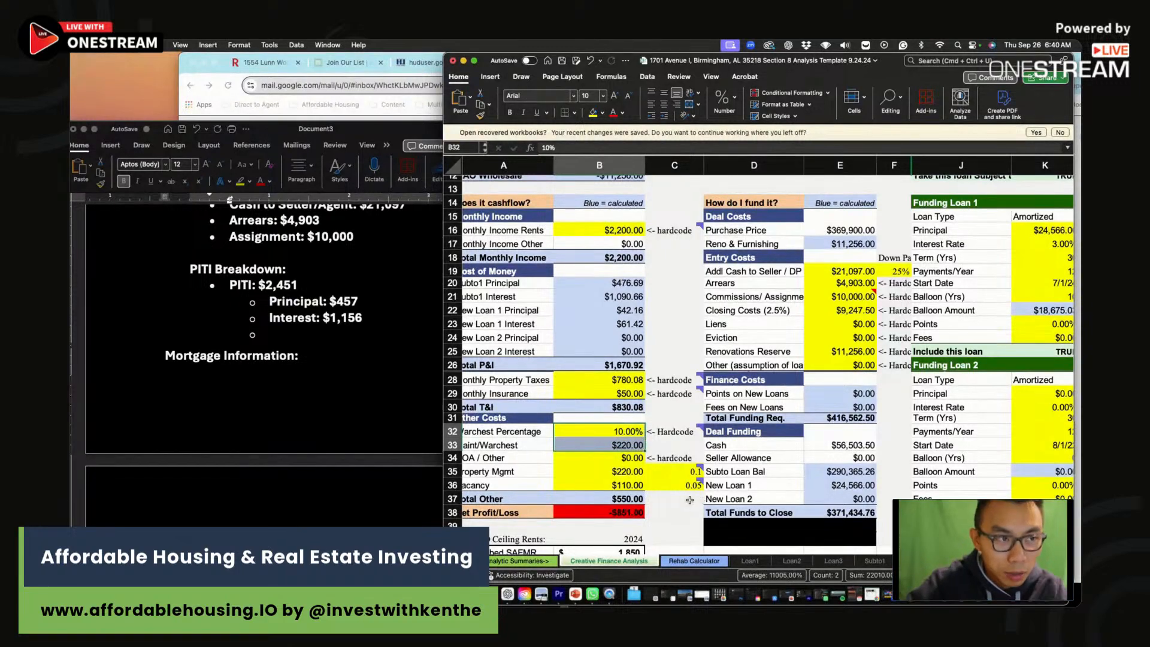
Step: Check the property management and vacancy costs and the Net Profit/Loss row of the cash flow section
{"action": "left_click", "coordinate": [603, 472]}
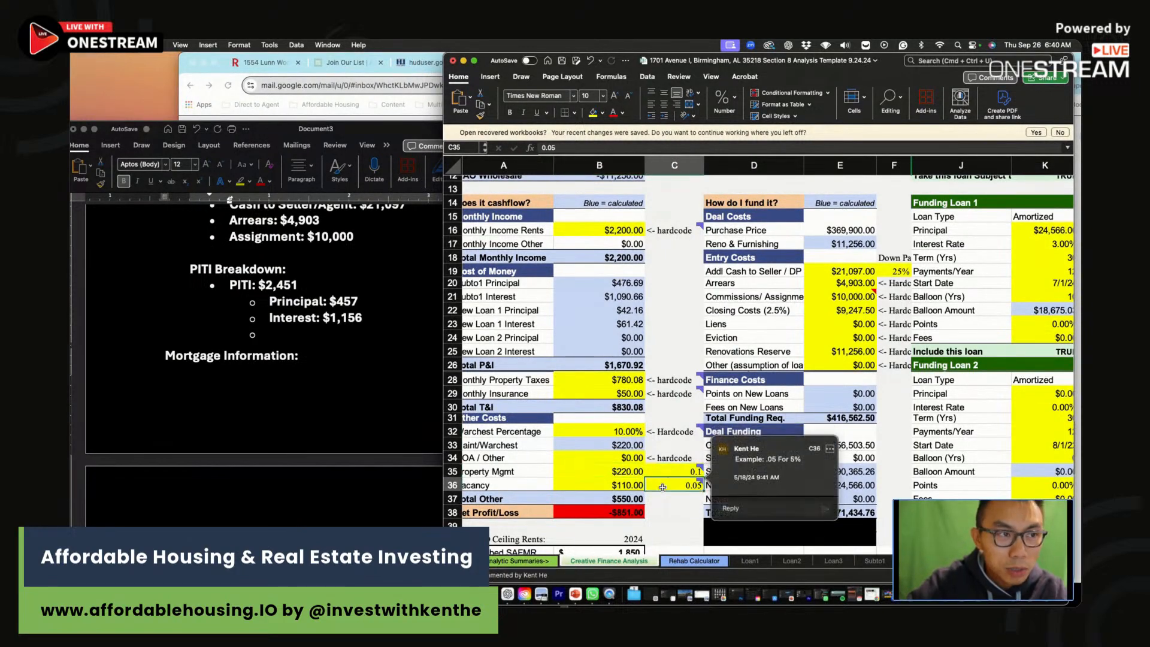
{"action": "left_click", "coordinate": [634, 483]}
{"action": "scroll", "coordinate": [664, 492], "scroll_direction": "down", "scroll_amount": 2}
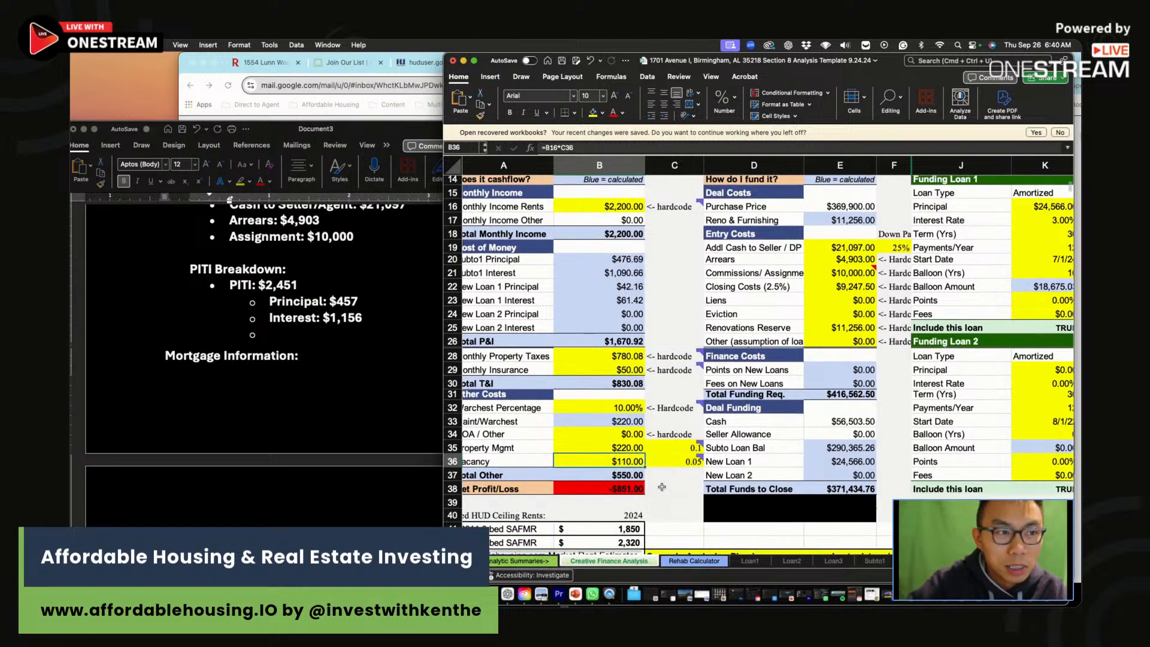
{"action": "scroll", "coordinate": [662, 487], "scroll_direction": "right", "scroll_amount": 3}
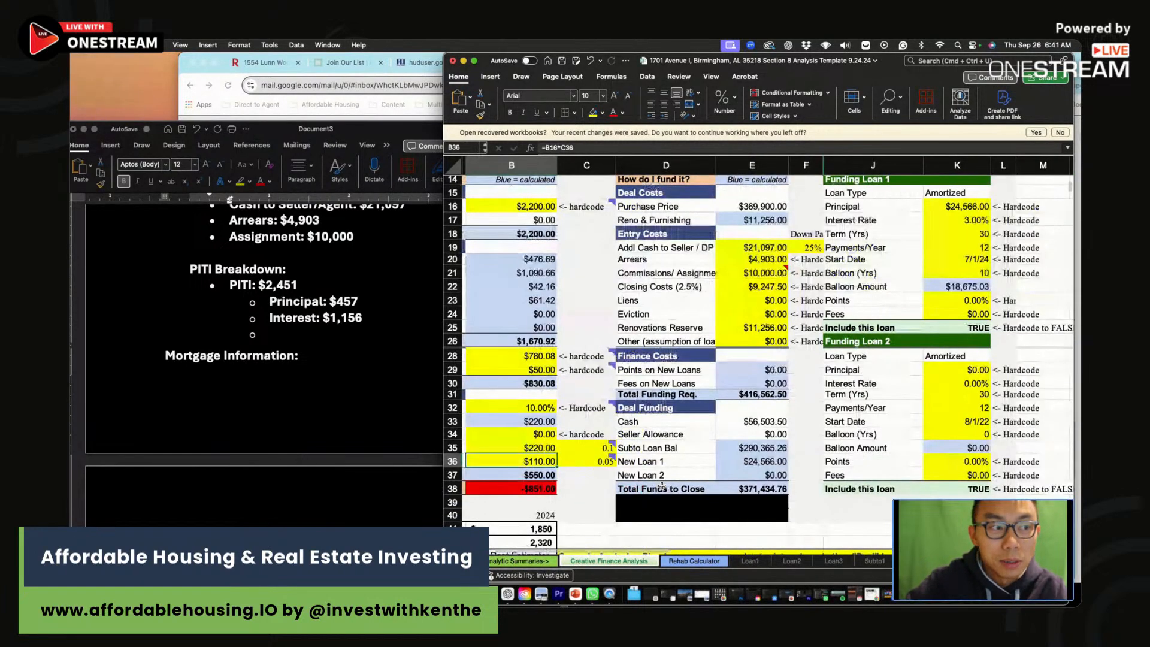
{"action": "left_click_drag", "start_coordinate": [593, 489], "coordinate": [459, 491]}
{"action": "left_click", "coordinate": [590, 503]}
{"action": "scroll", "coordinate": [599, 488], "scroll_direction": "up", "scroll_amount": 3}
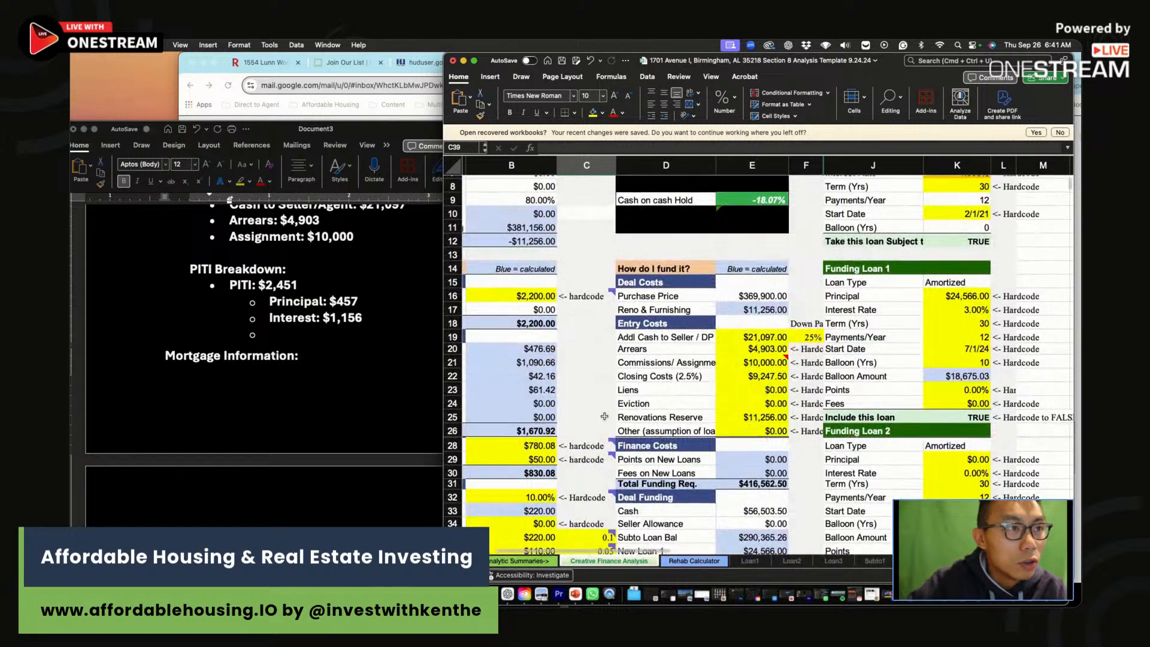
Step: In the first Scenario Analysis row, set the monthly cash flow to -851 and the CoC % to -18
{"action": "scroll", "coordinate": [719, 516], "scroll_direction": "down", "scroll_amount": 5}
{"action": "left_click", "coordinate": [753, 519]}
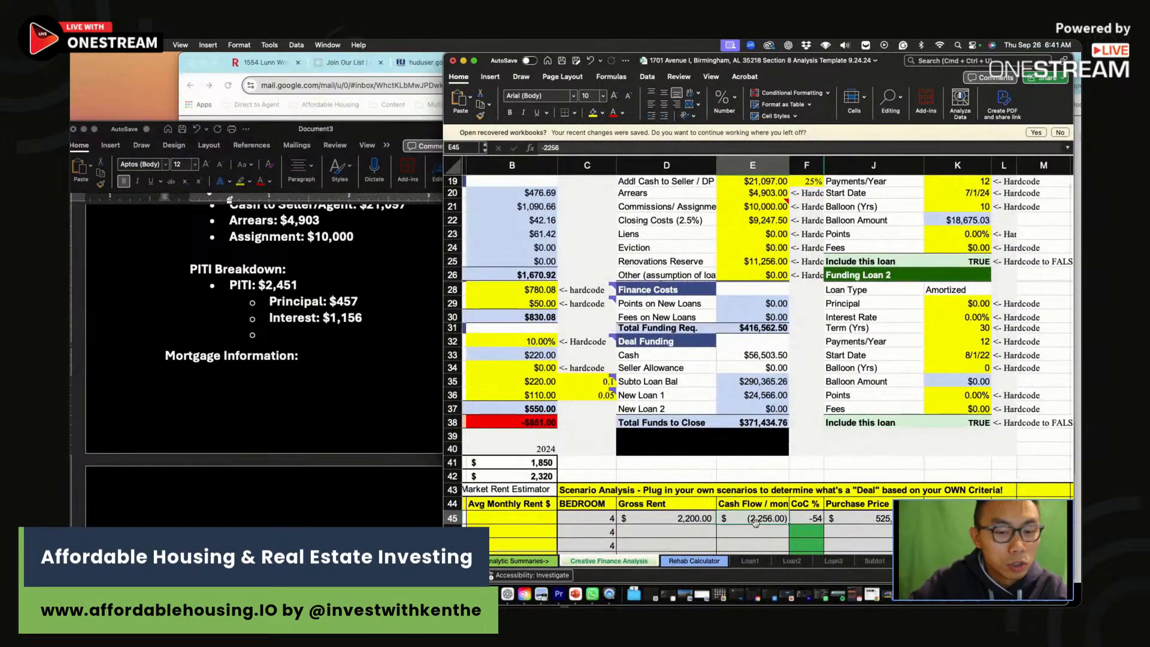
{"action": "type", "text": "-851"}
{"action": "left_click", "coordinate": [802, 518]}
{"action": "scroll", "coordinate": [803, 518], "scroll_direction": "up", "scroll_amount": 6}
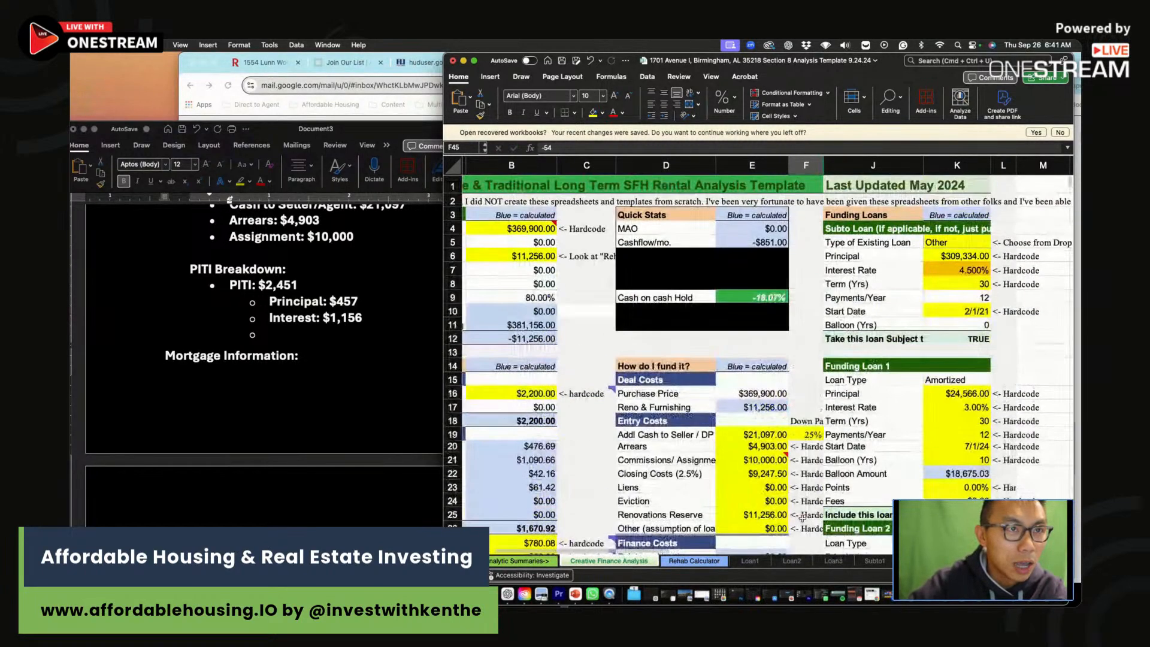
{"action": "scroll", "coordinate": [802, 518], "scroll_direction": "down", "scroll_amount": 5}
{"action": "type", "text": "-18"}
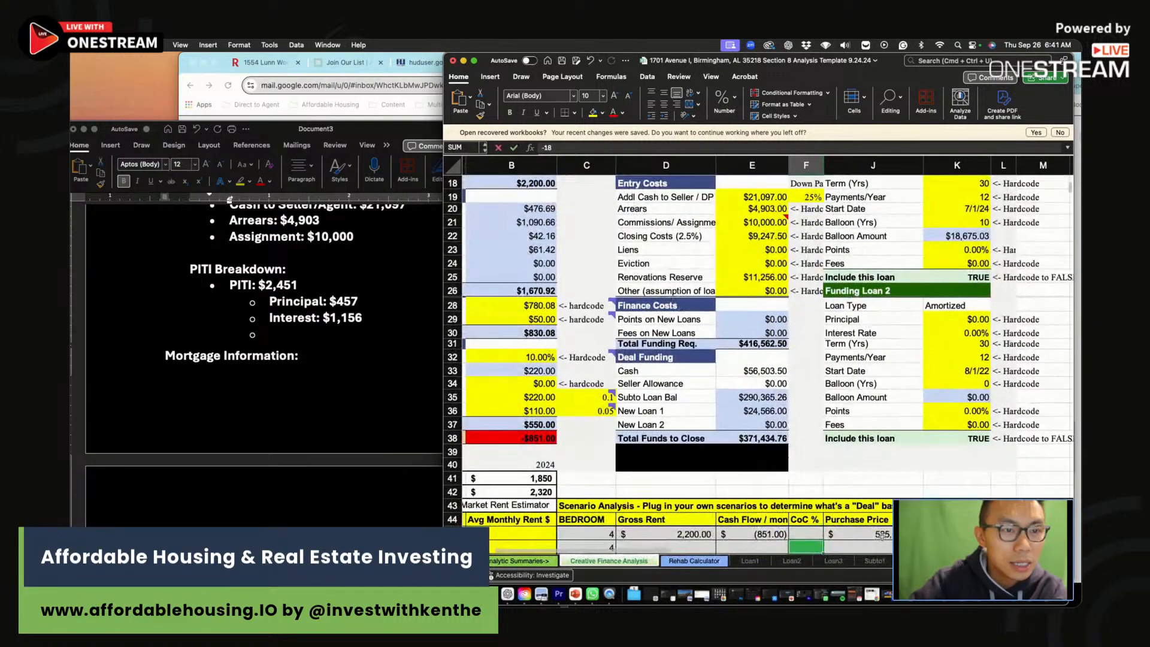
Step: In the same scenario row, set the Purchase Price to 370000 and the value in the adjacent column K to 11000
{"action": "left_click", "coordinate": [882, 533]}
{"action": "scroll", "coordinate": [882, 533], "scroll_direction": "up", "scroll_amount": 6}
{"action": "scroll", "coordinate": [882, 533], "scroll_direction": "down", "scroll_amount": 5}
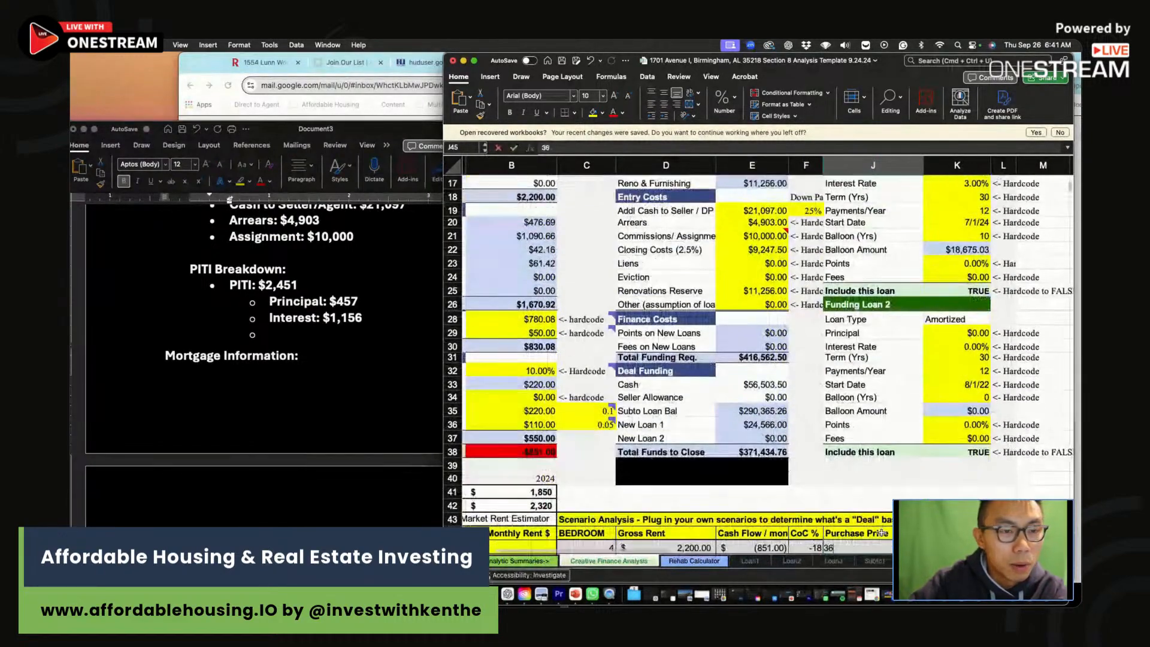
{"action": "type", "text": "370000"}
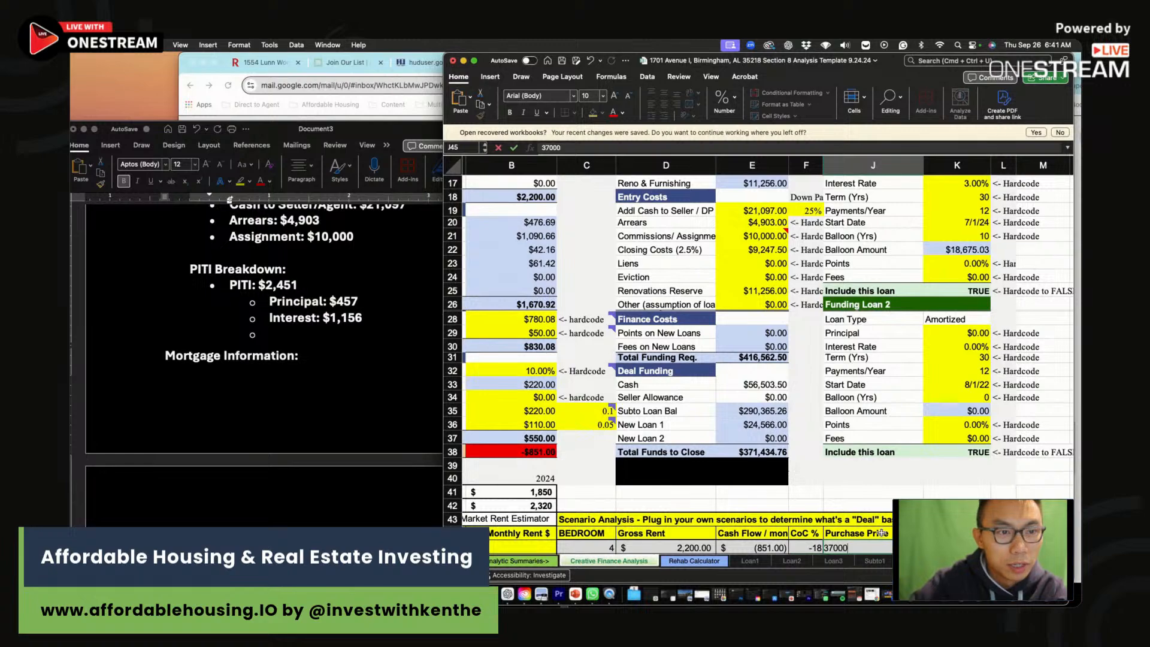
{"action": "key", "text": "Tab"}
{"action": "scroll", "coordinate": [793, 456], "scroll_direction": "up", "scroll_amount": 6}
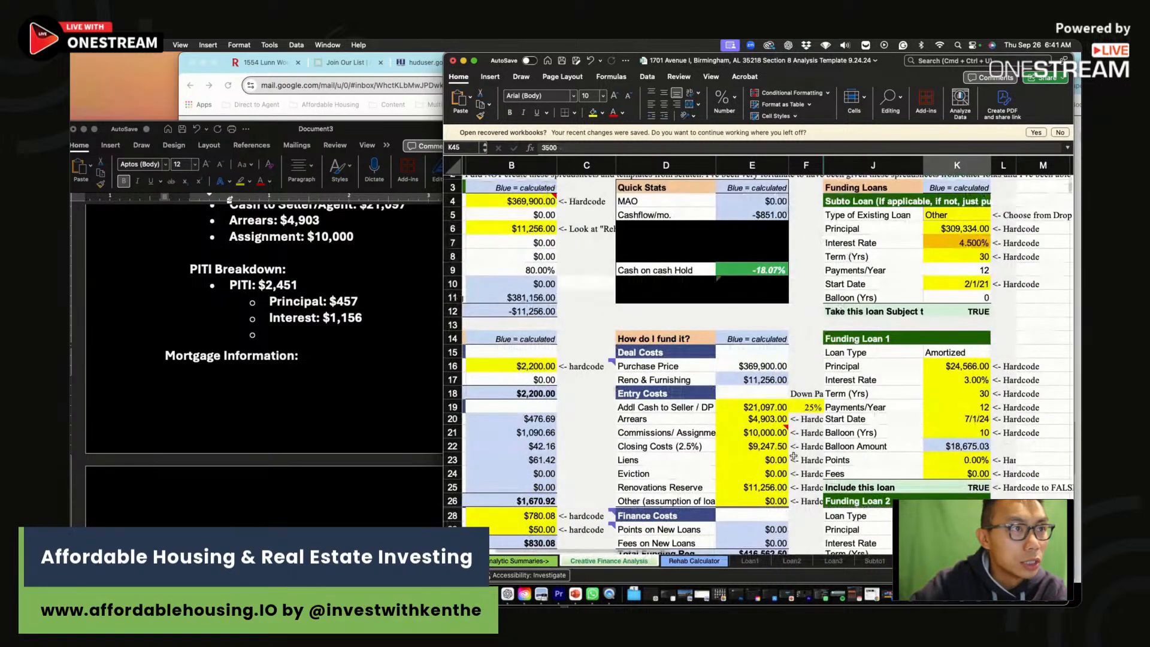
{"action": "type", "text": "1100"}
{"action": "key", "text": "Return"}
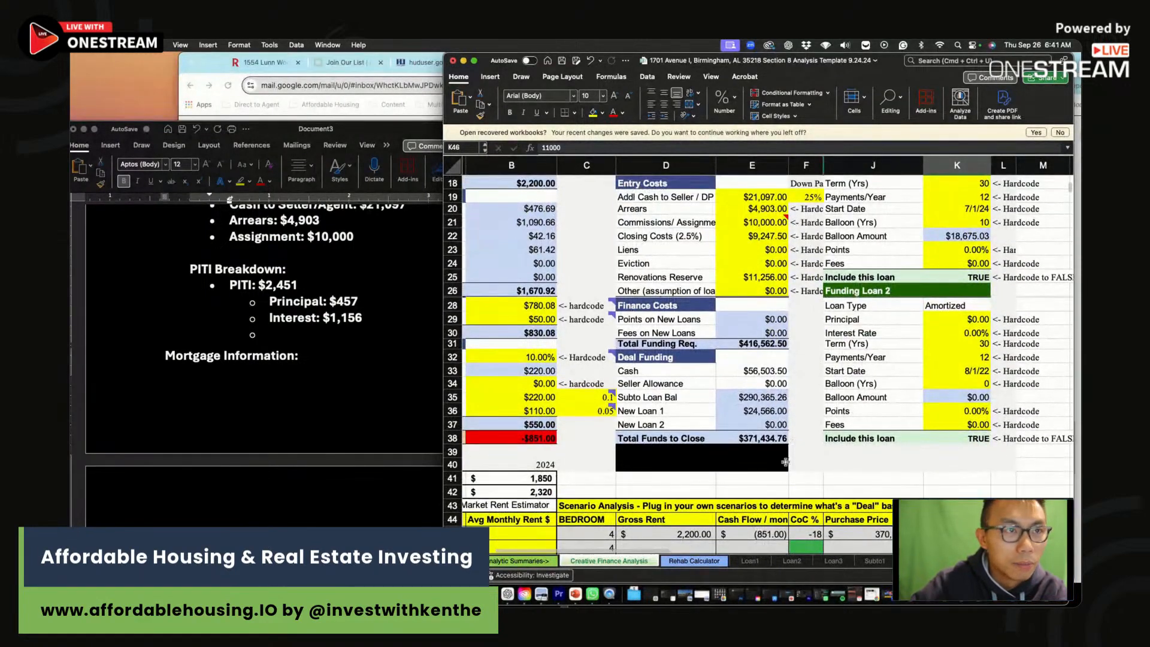
Step: Widen the workbook window and review the Quick Stats alongside the Subto loan's principal, rate, term and start date
{"action": "scroll", "coordinate": [740, 455], "scroll_direction": "up", "scroll_amount": 6}
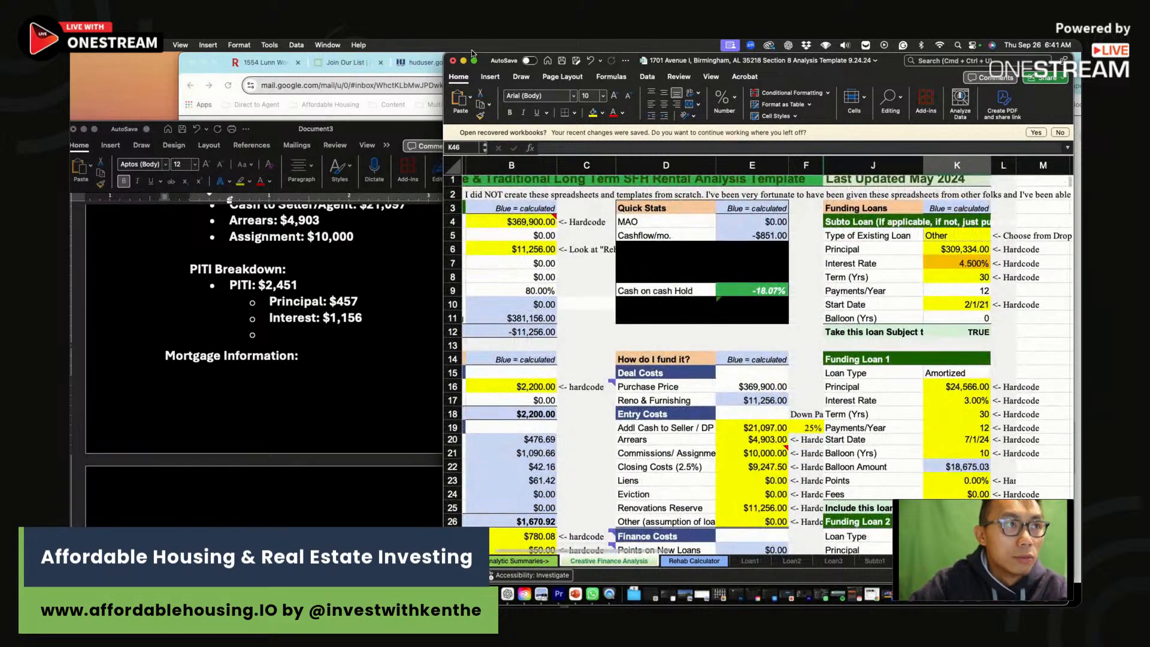
{"action": "left_click_drag", "start_coordinate": [446, 54], "coordinate": [369, 52]}
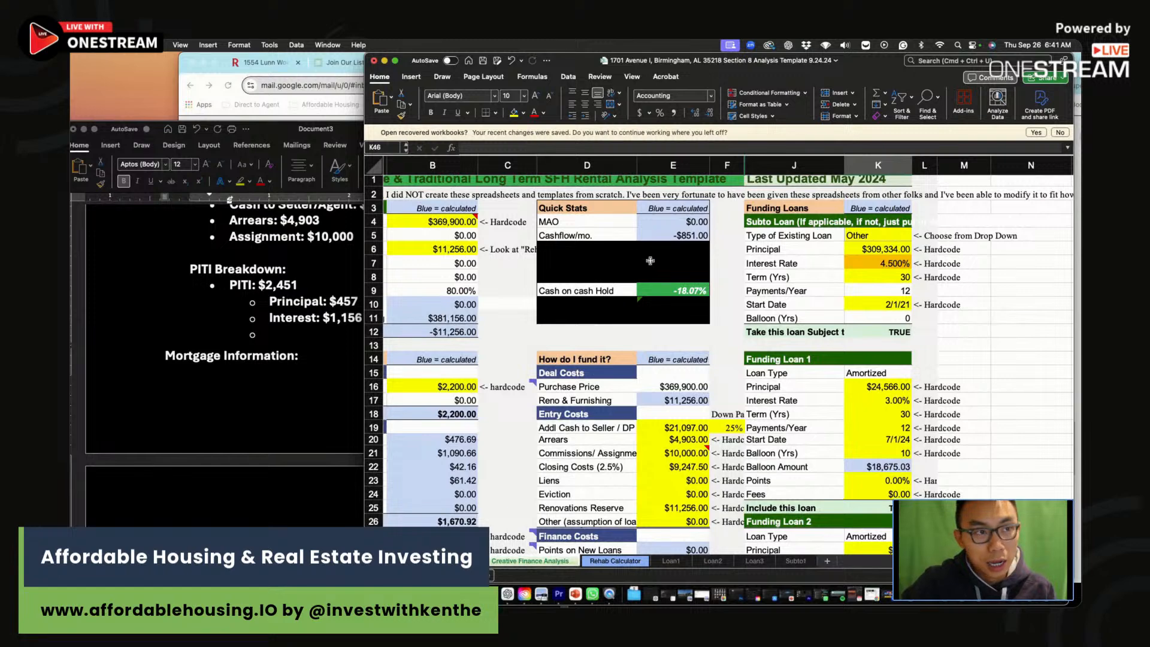
{"action": "left_click", "coordinate": [689, 303]}
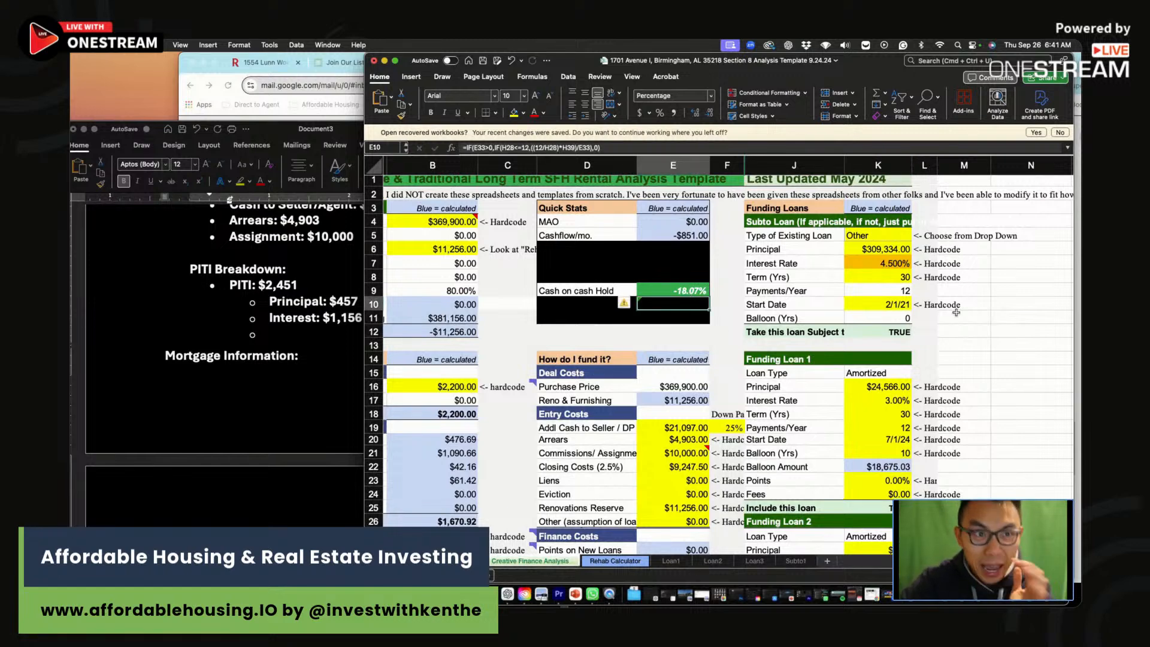
{"action": "left_click_drag", "start_coordinate": [894, 247], "coordinate": [894, 303]}
{"action": "left_click", "coordinate": [892, 304]}
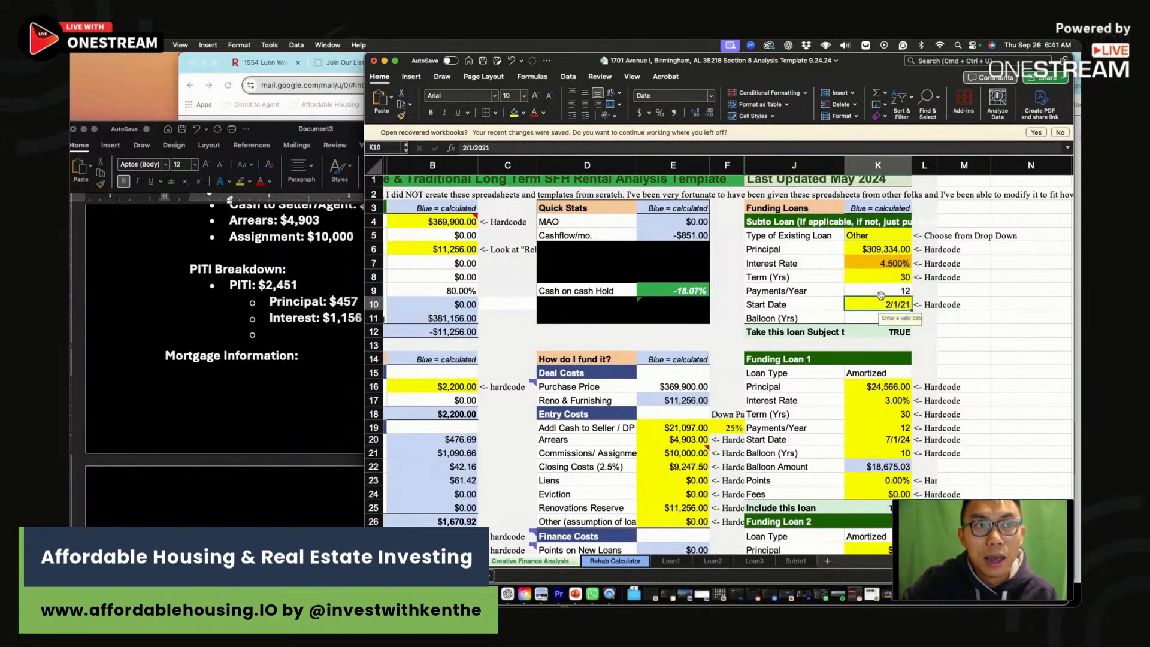
Step: Review the Subto loan terms, the entry costs, the purchase price and the Quick Stats monthly cash flow
{"action": "left_click_drag", "start_coordinate": [880, 250], "coordinate": [876, 345]}
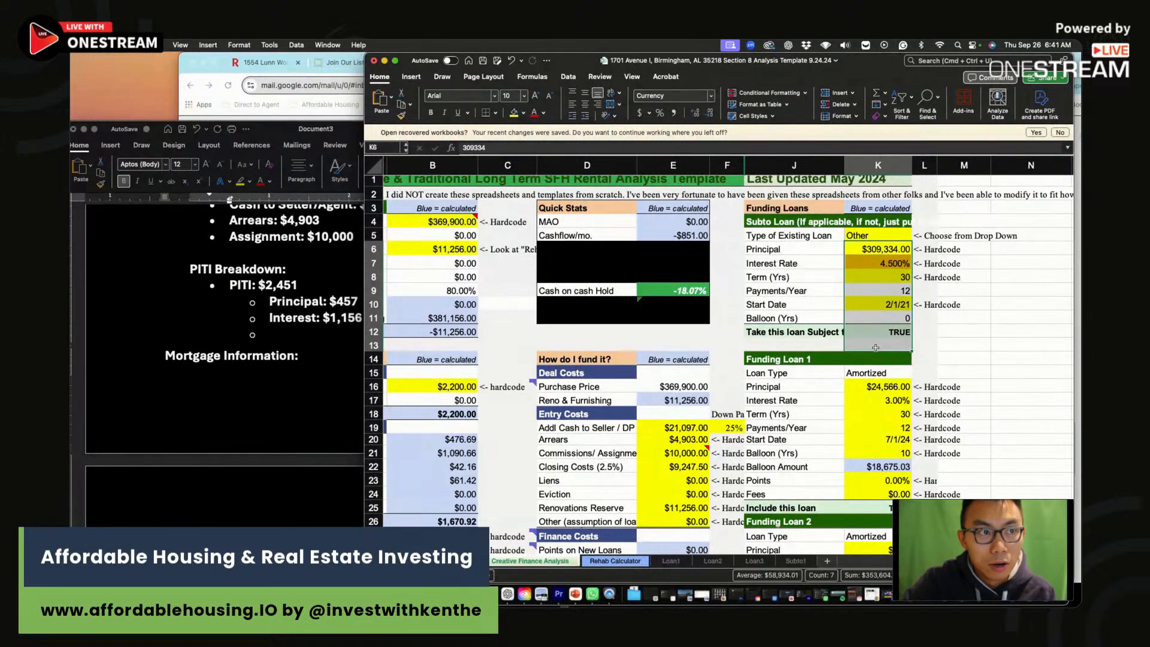
{"action": "left_click", "coordinate": [876, 345]}
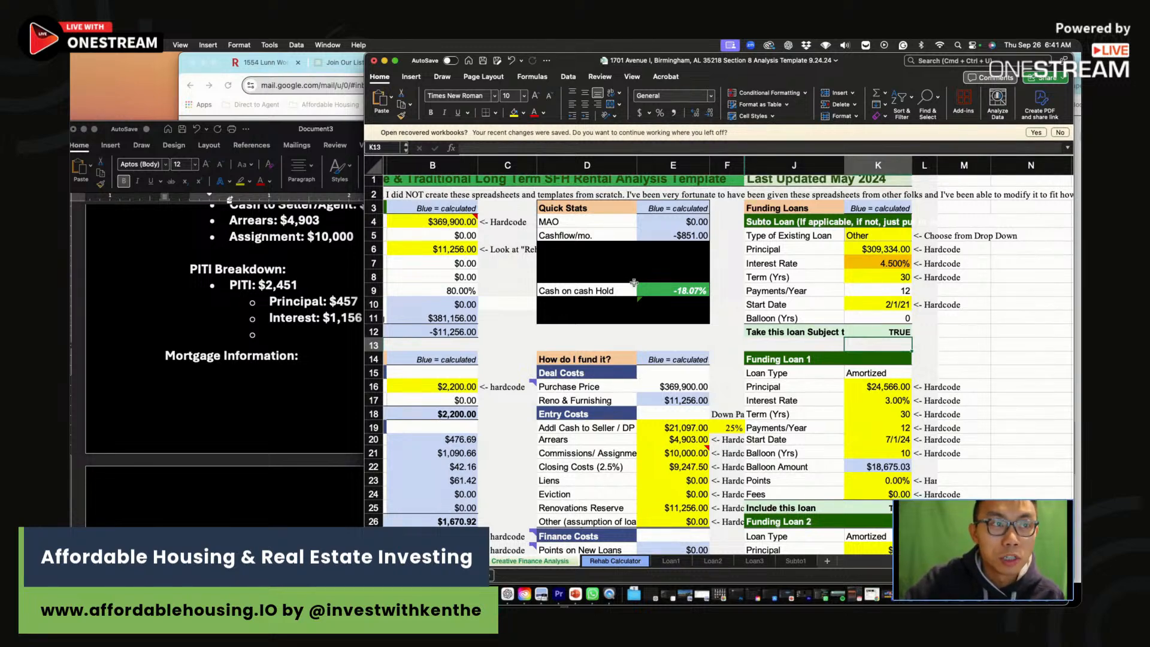
{"action": "left_click_drag", "start_coordinate": [688, 223], "coordinate": [686, 291]}
{"action": "left_click_drag", "start_coordinate": [683, 429], "coordinate": [687, 508]}
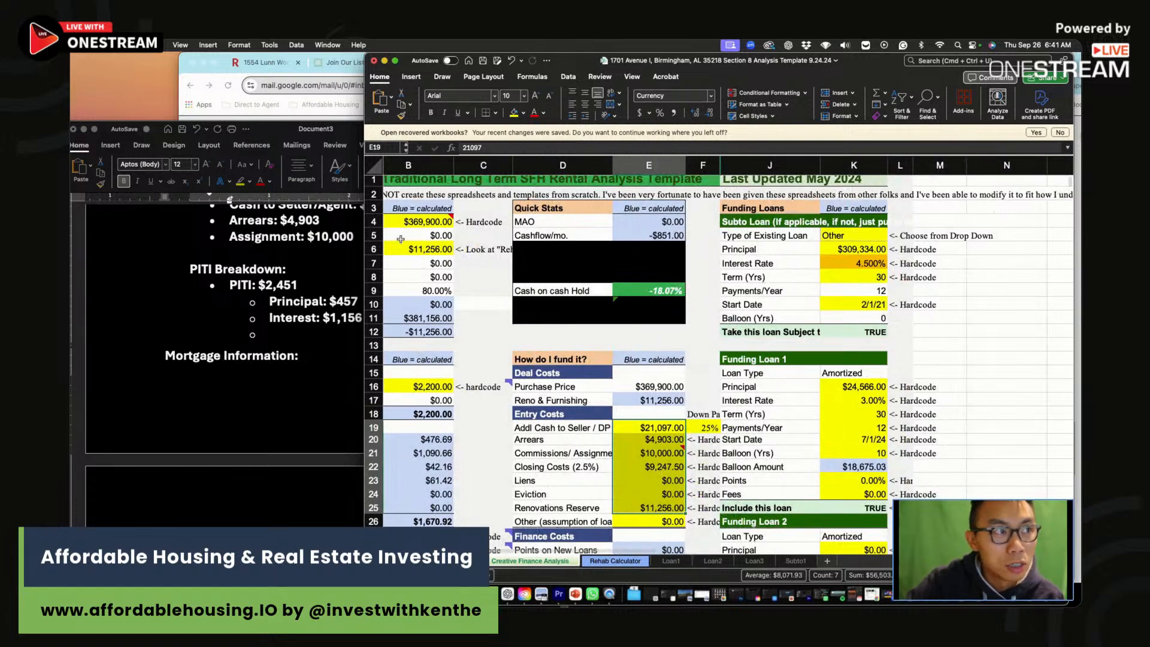
{"action": "left_click", "coordinate": [414, 225]}
{"action": "left_click", "coordinate": [506, 327]}
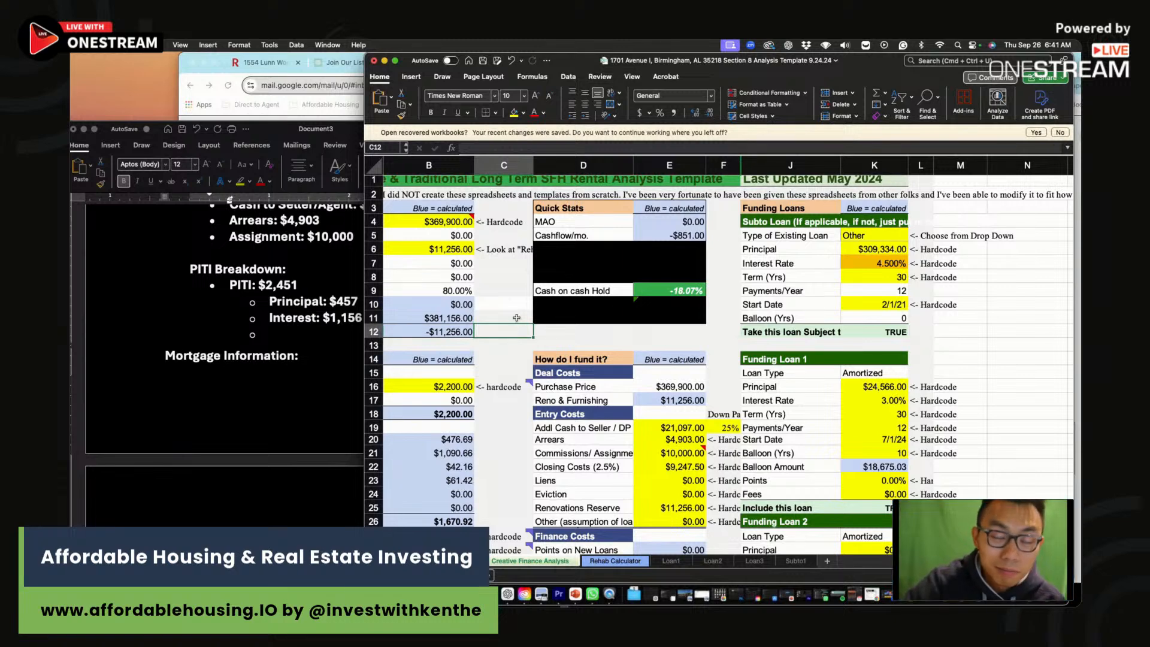
{"action": "scroll", "coordinate": [517, 318], "scroll_direction": "left", "scroll_amount": 2}
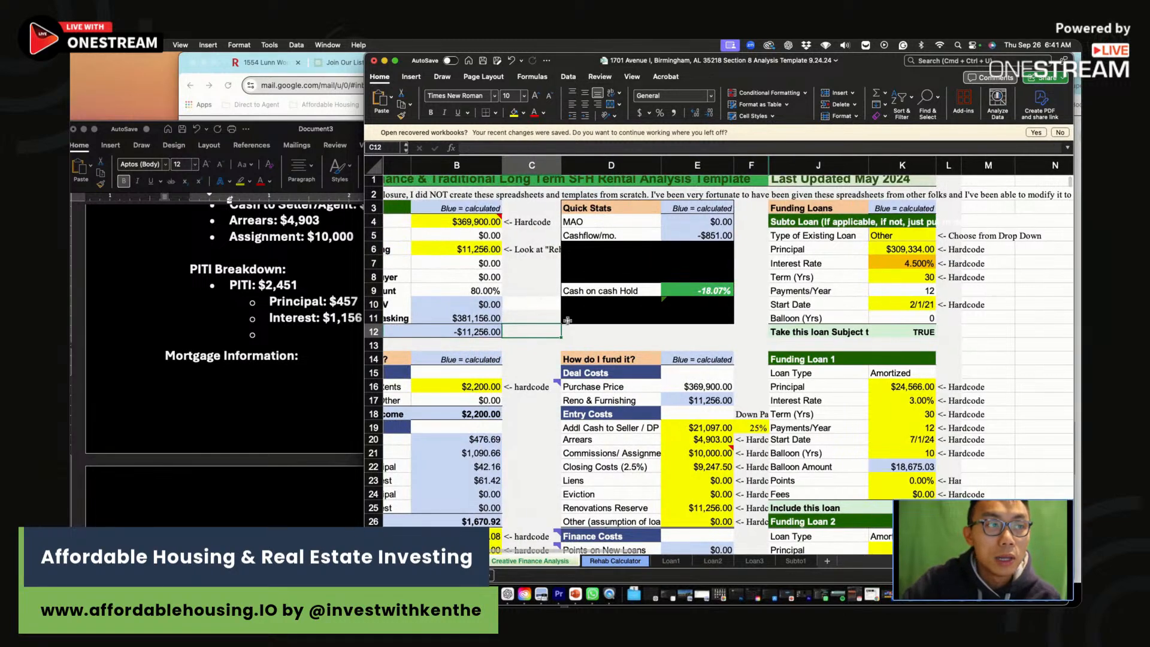
{"action": "left_click", "coordinate": [606, 334]}
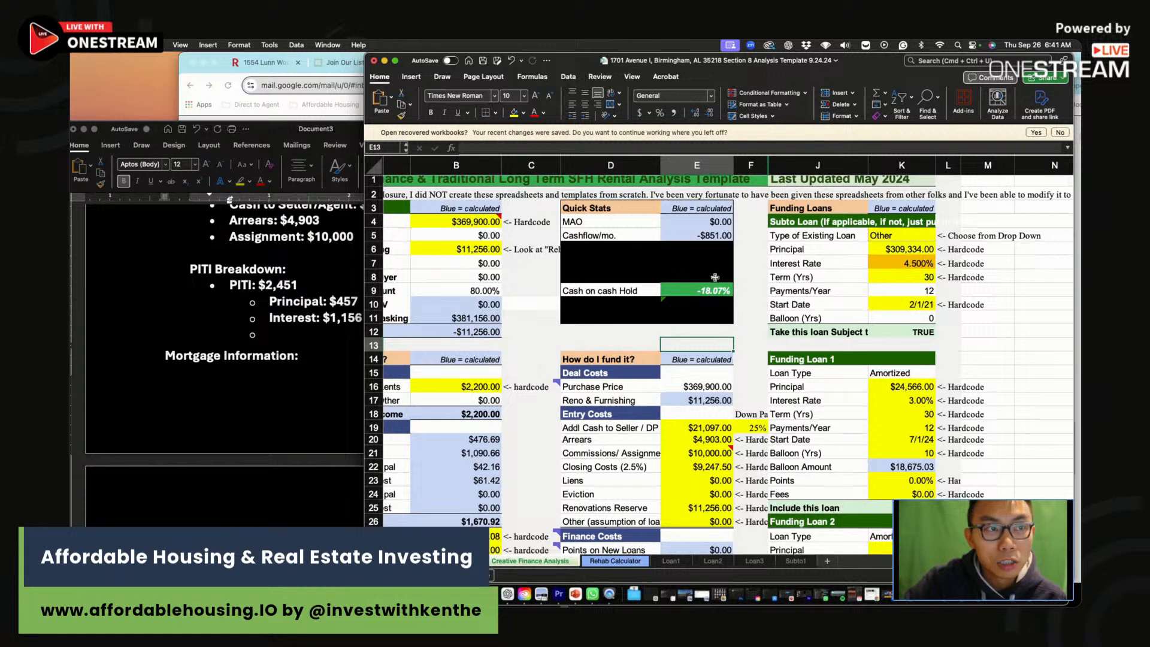
{"action": "left_click", "coordinate": [714, 256]}
{"action": "left_click", "coordinate": [713, 235]}
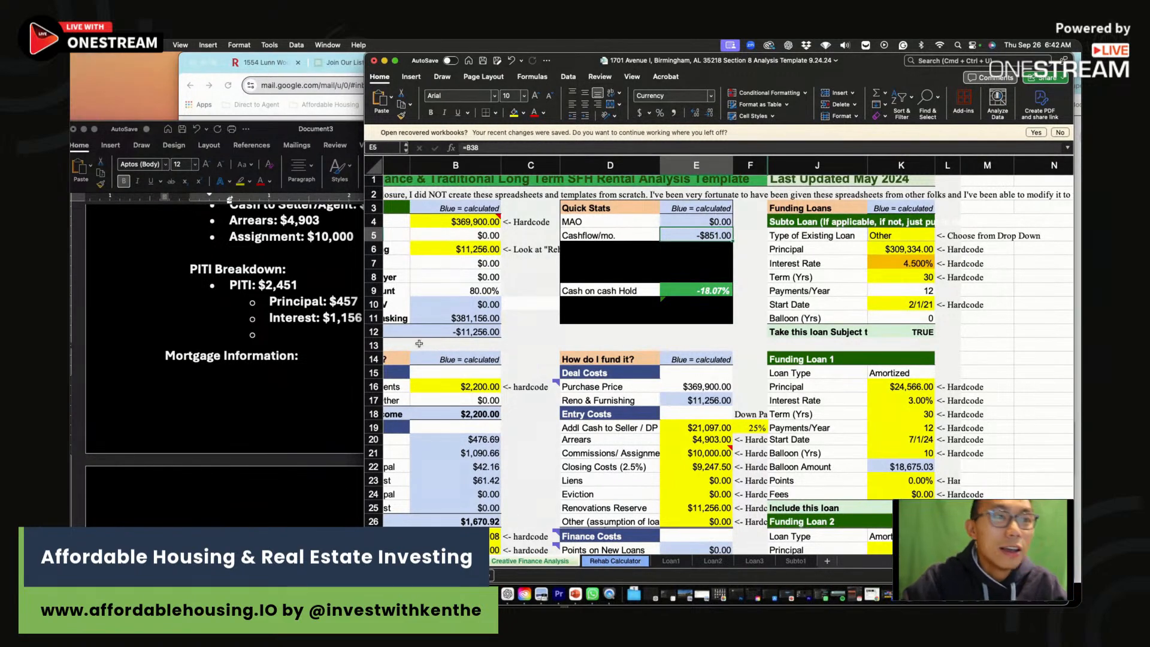
Step: Switch to Chrome and view the Get Deal Analysis Tool page on affordablehousing.io, including its sign-up form fields
{"action": "left_click", "coordinate": [359, 55]}
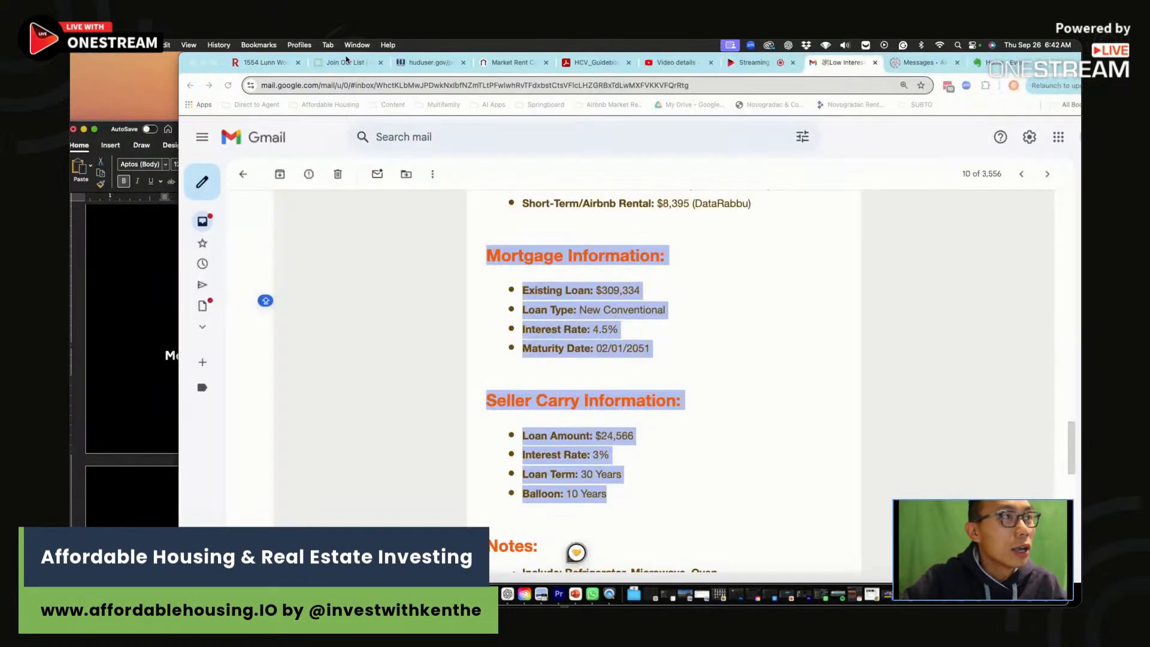
{"action": "left_click", "coordinate": [363, 65]}
{"action": "left_click", "coordinate": [711, 339]}
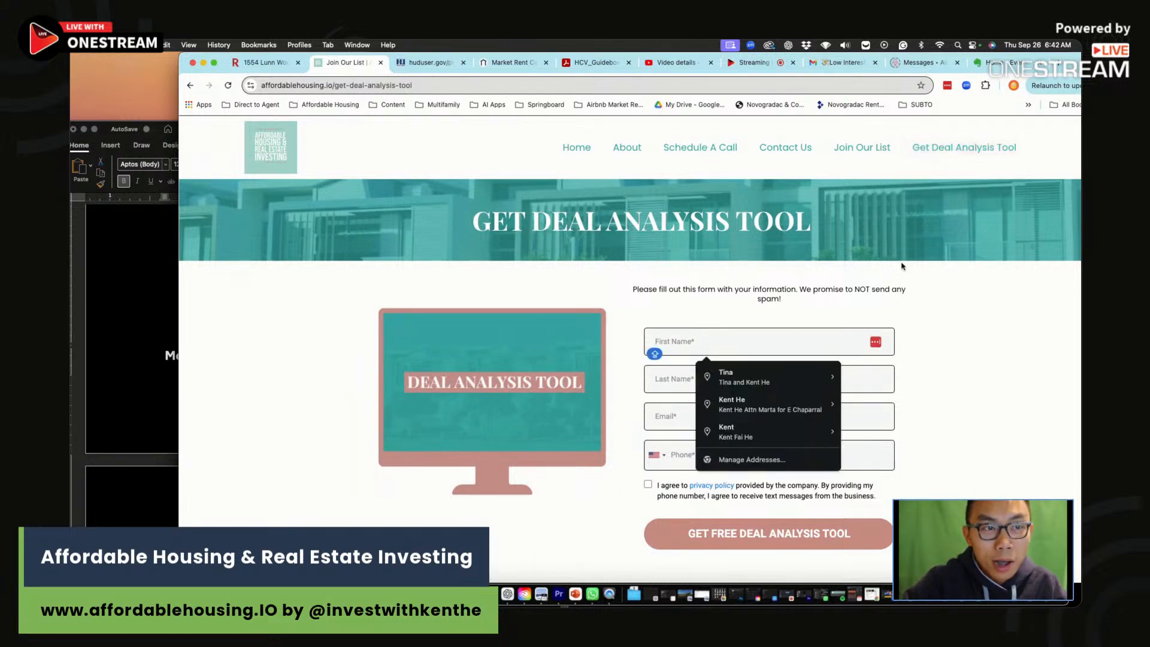
{"action": "key", "text": "Escape"}
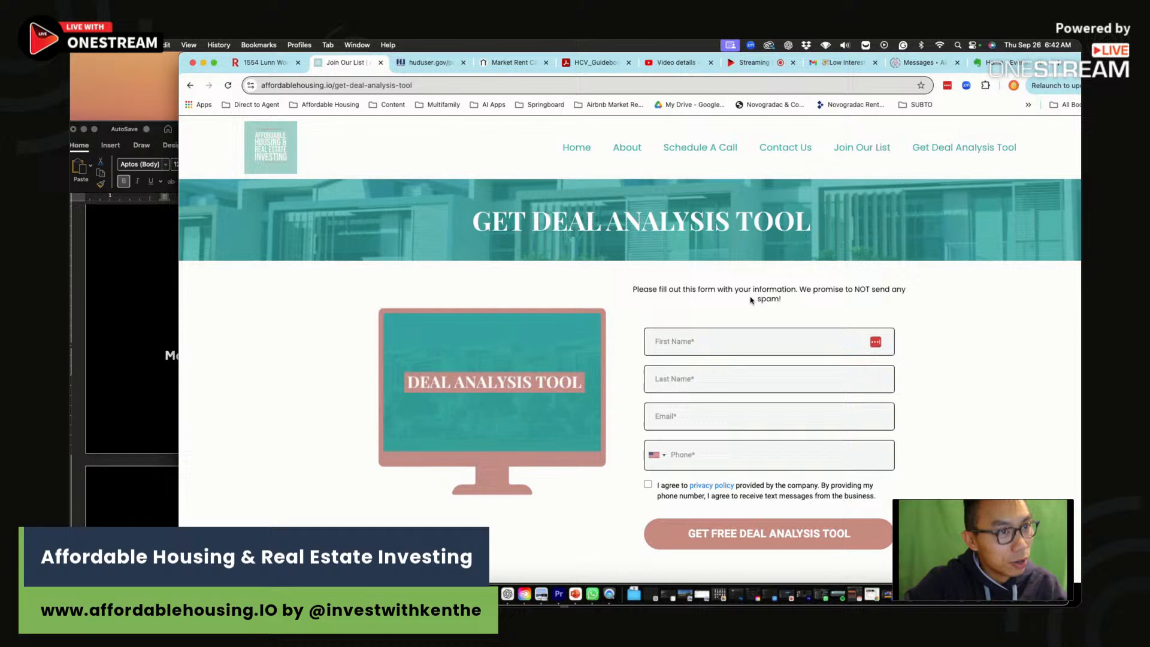
{"action": "left_click", "coordinate": [766, 418]}
{"action": "left_click", "coordinate": [981, 330]}
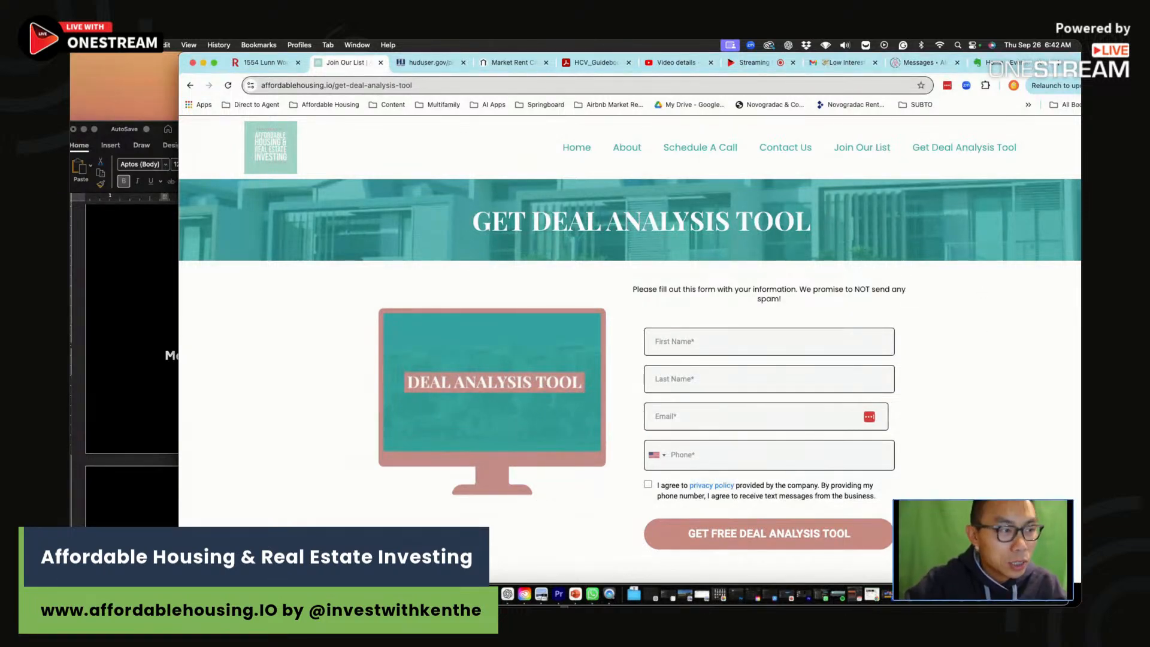
Step: Return to the Excel workbook and check the notes beside the entry costs, from the down payment to Liens
{"action": "key", "text": "super+Tab"}
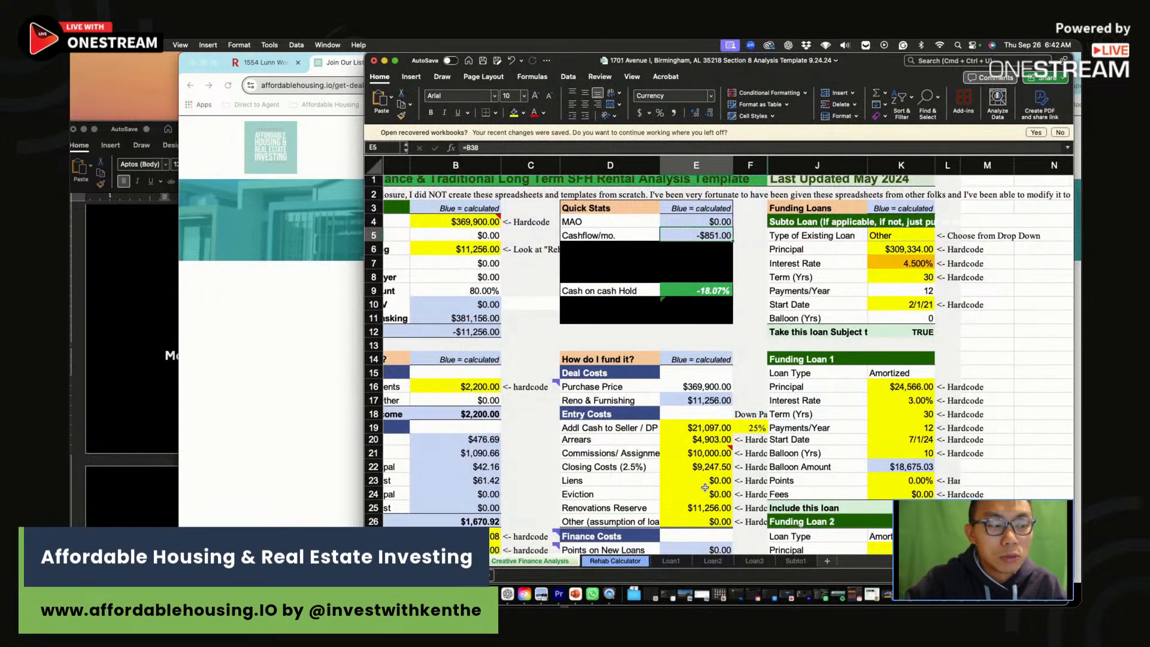
{"action": "left_click_drag", "start_coordinate": [749, 439], "coordinate": [748, 495]}
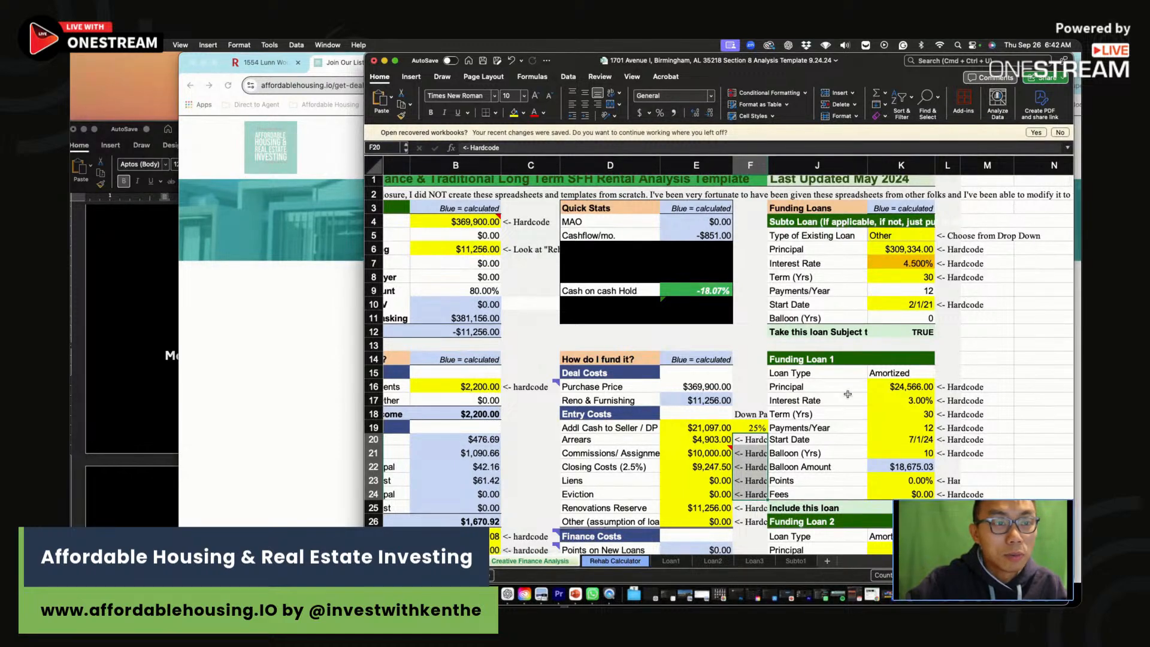
{"action": "left_click", "coordinate": [751, 446]}
{"action": "left_click", "coordinate": [751, 455]}
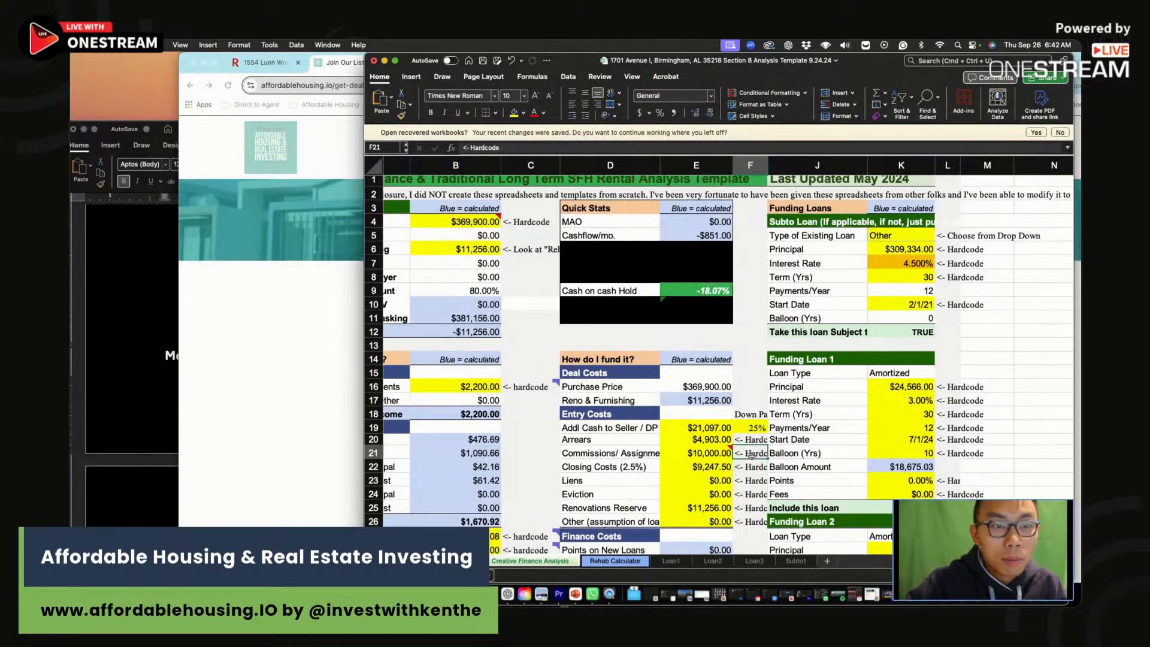
{"action": "left_click", "coordinate": [755, 467]}
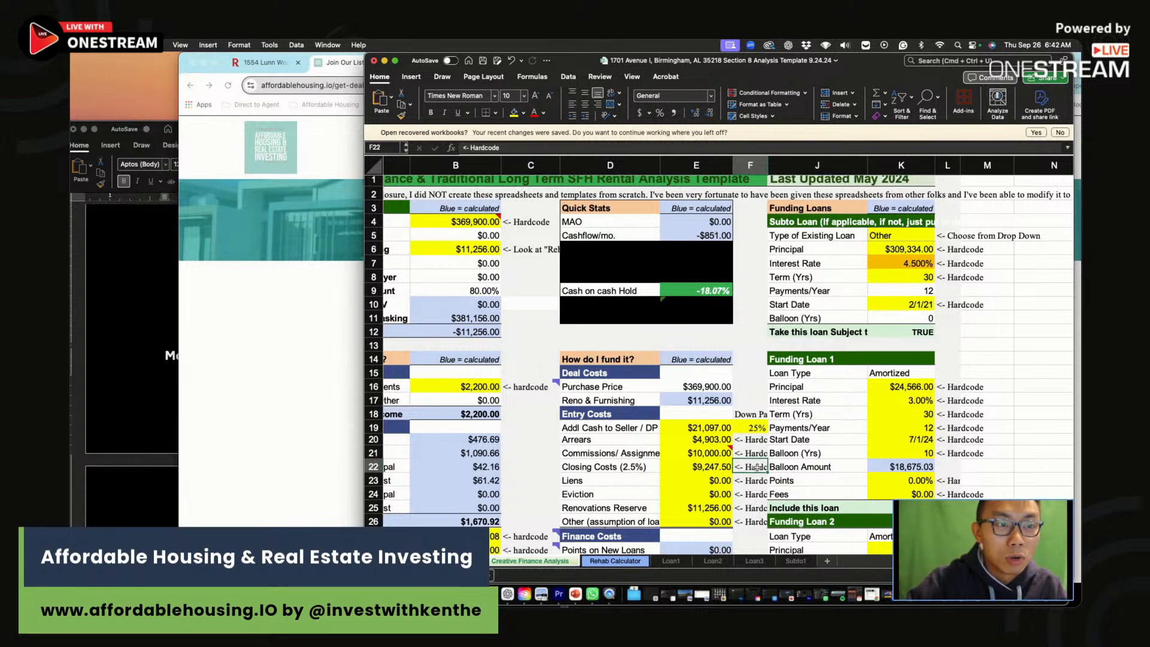
{"action": "left_click", "coordinate": [758, 482]}
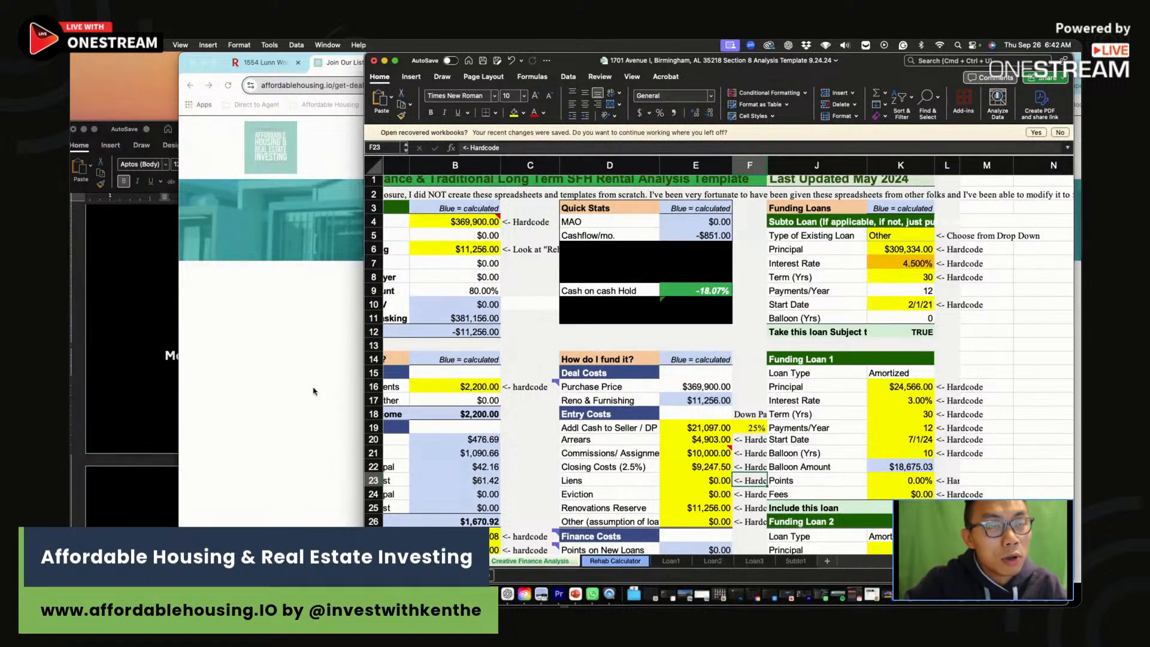
{"action": "left_click", "coordinate": [754, 438]}
{"action": "left_click", "coordinate": [753, 423]}
{"action": "left_click", "coordinate": [755, 465]}
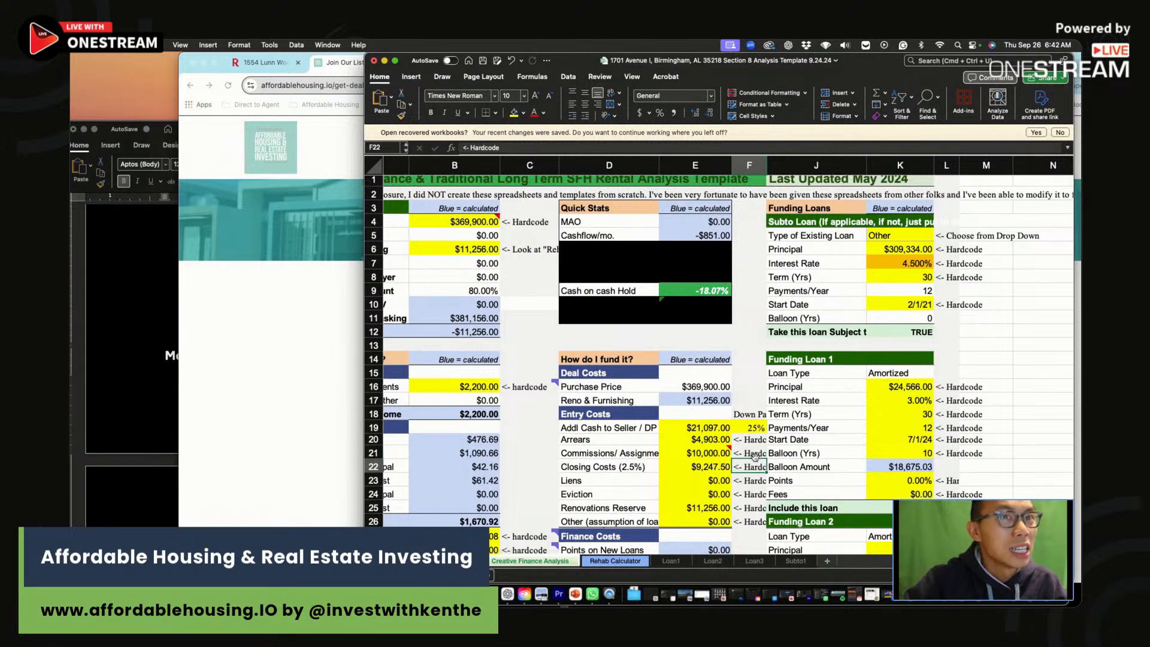
Step: Switch to the OneStream studio in Chrome and end the live stream without adding an outro
{"action": "left_click", "coordinate": [333, 397]}
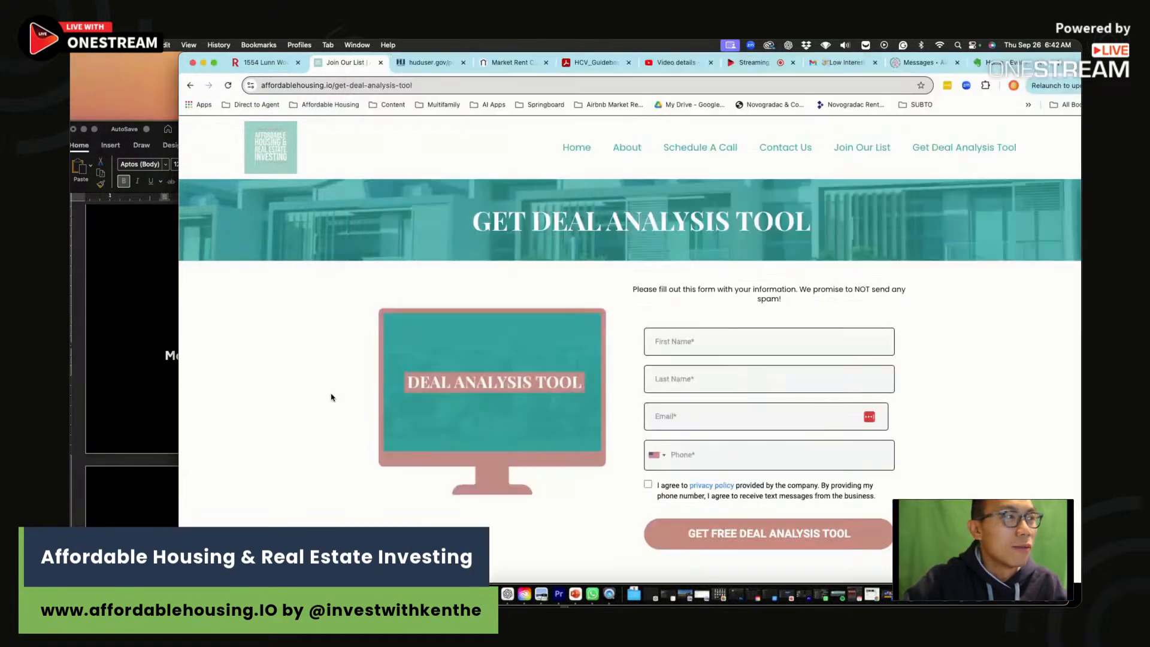
{"action": "left_click", "coordinate": [752, 62]}
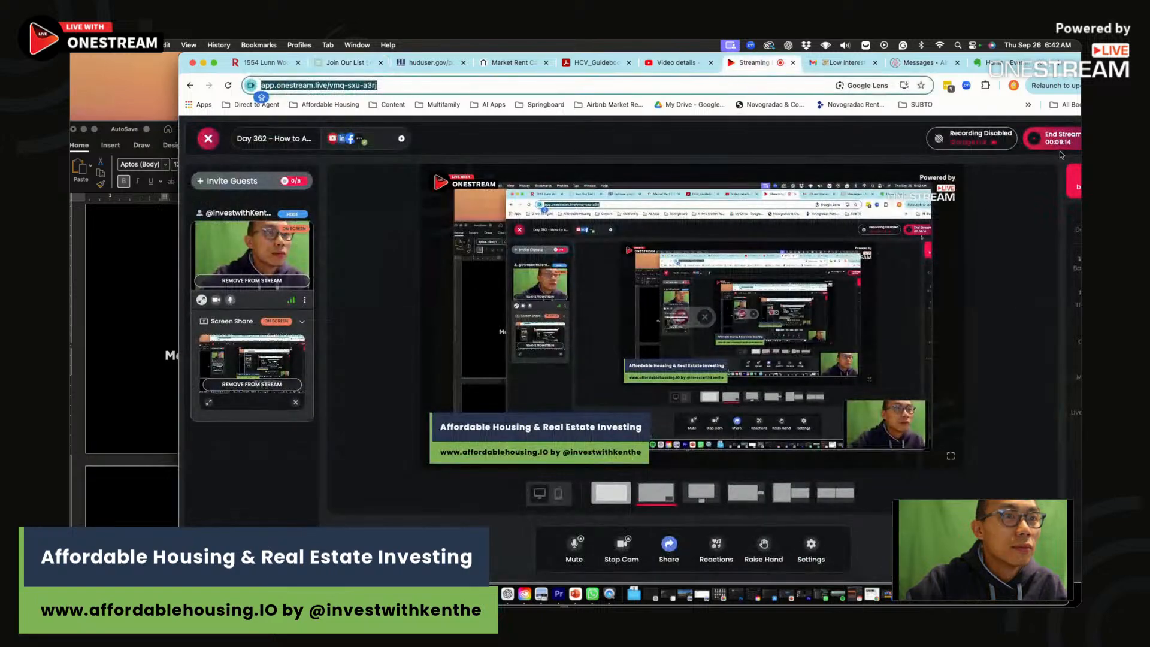
{"action": "left_click", "coordinate": [1051, 139]}
{"action": "left_click", "coordinate": [644, 418]}
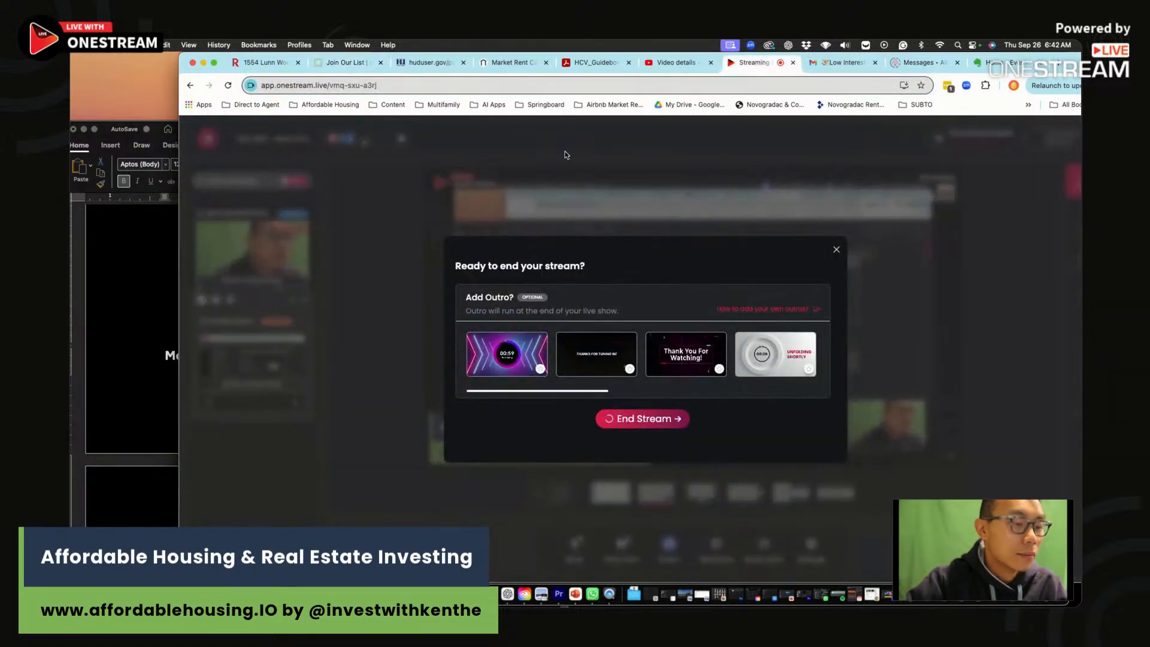